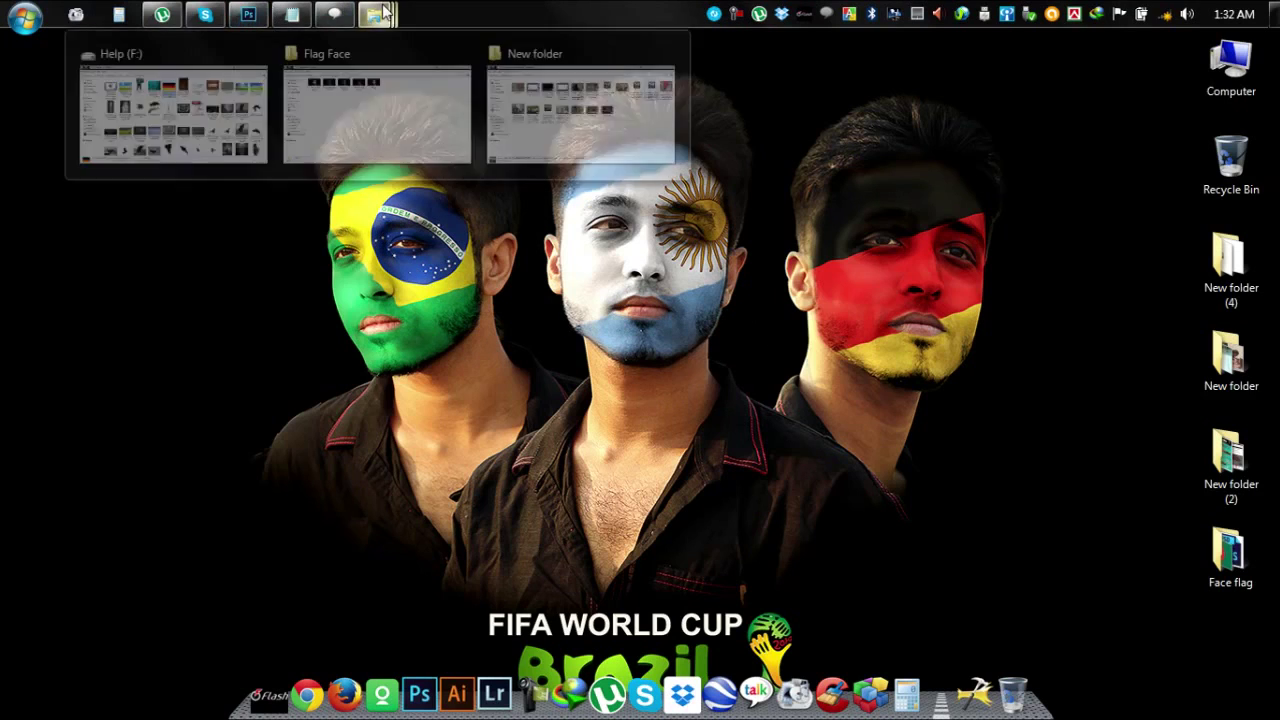
Open the Flag Face folder and look through My.jpg and the Argentina, Bangladesh, Brazil and Germany flag face pictures
click(369, 148)
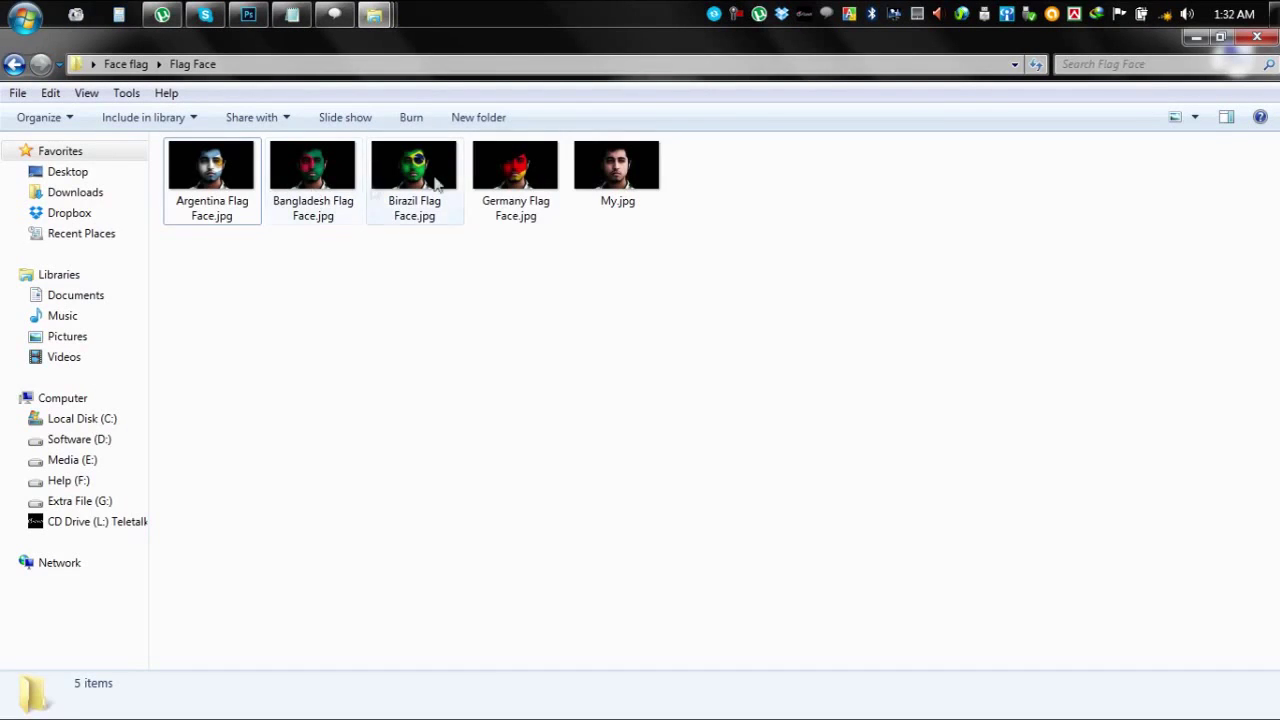
double_click(614, 180)
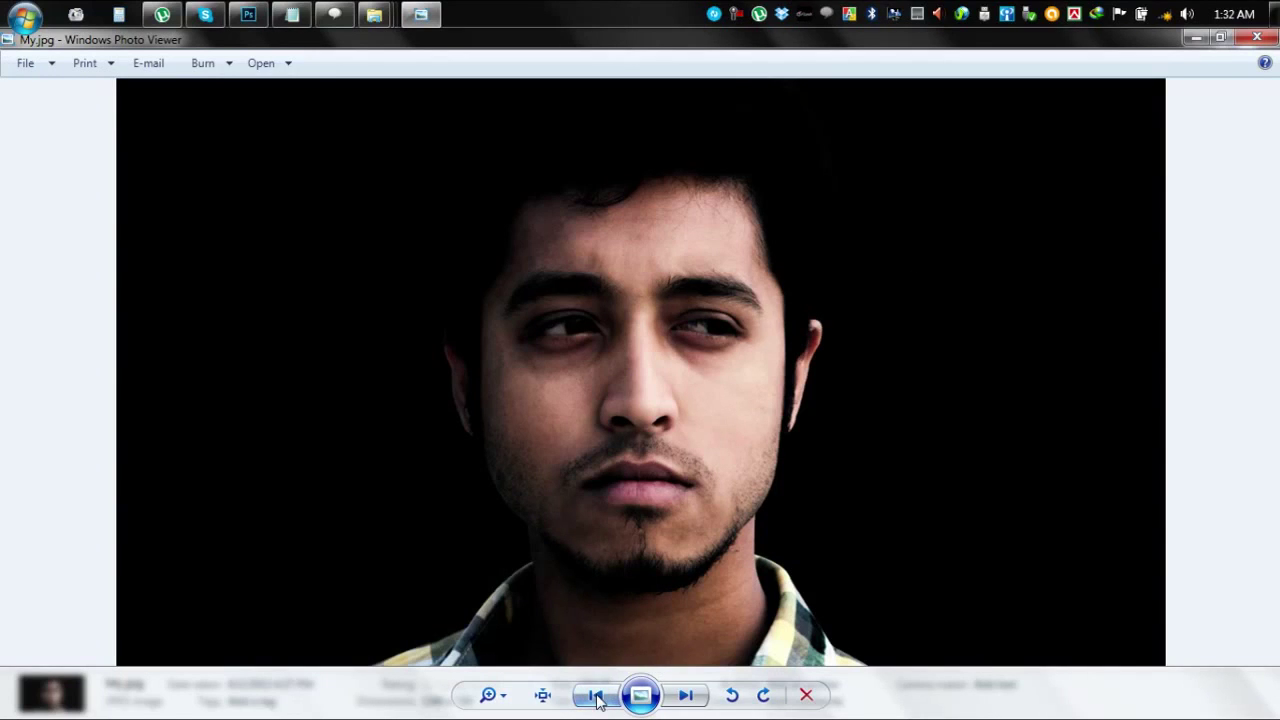
click(688, 697)
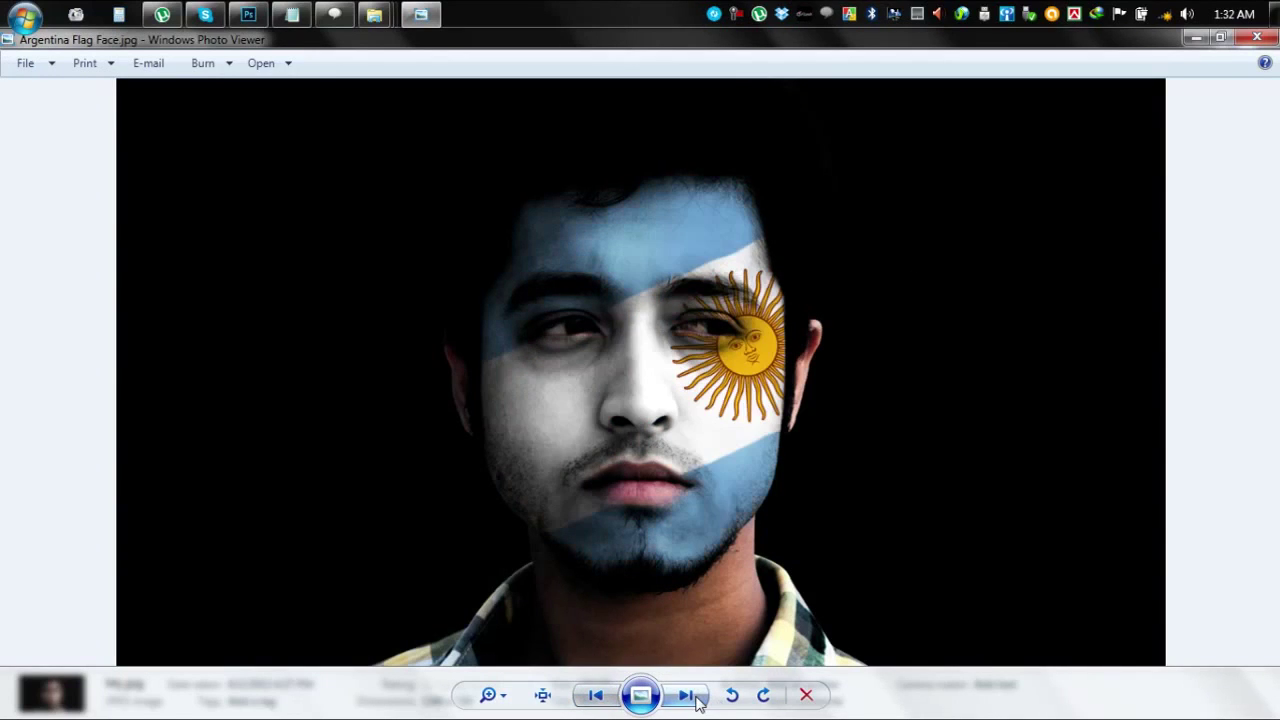
click(697, 702)
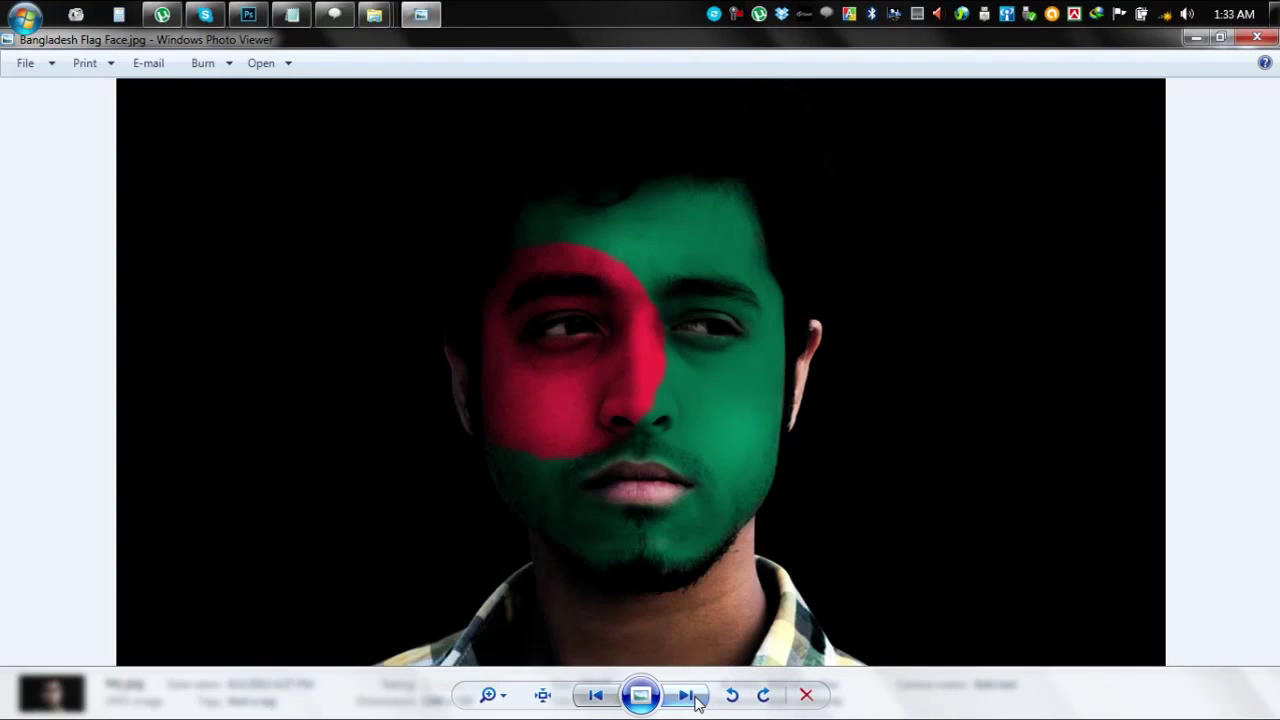
click(697, 702)
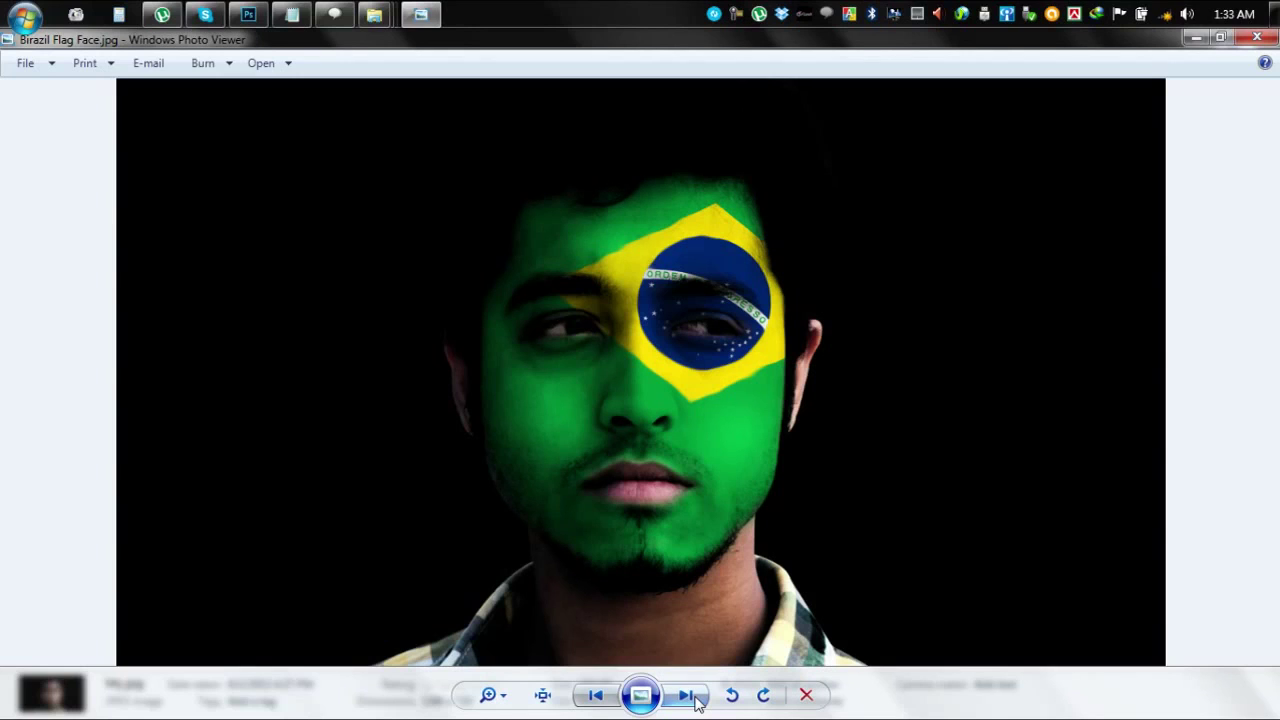
click(697, 702)
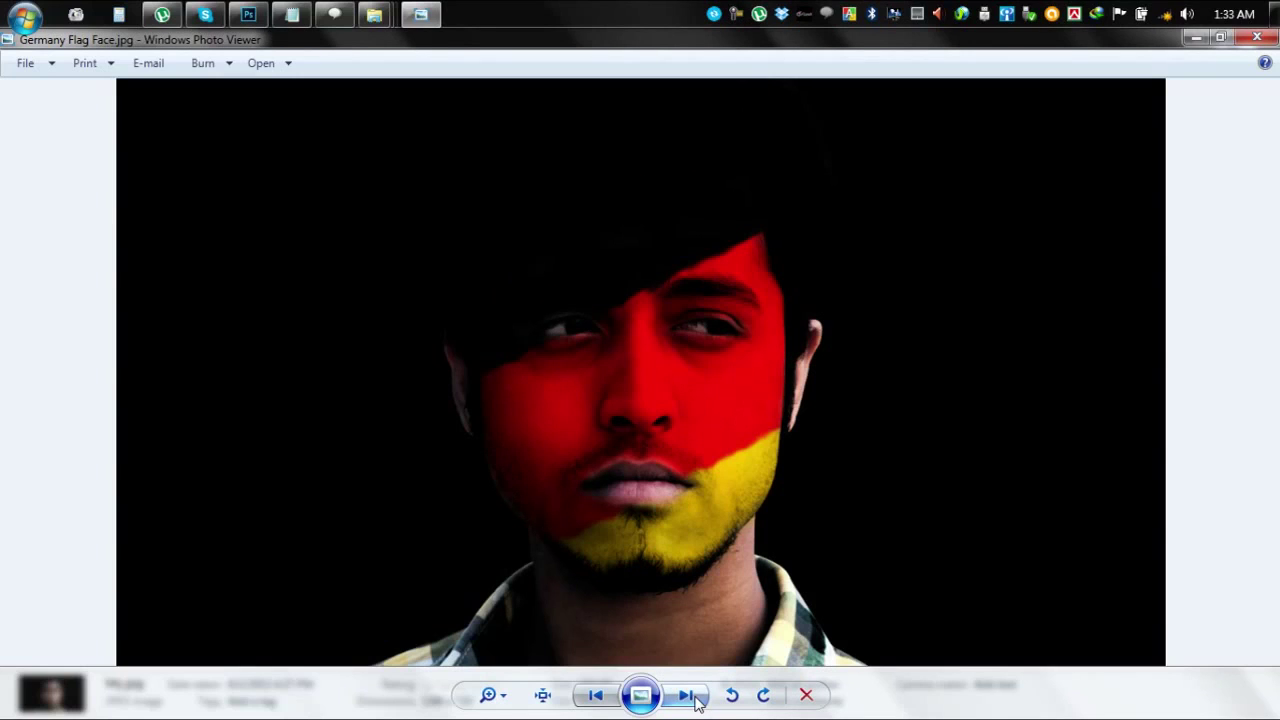
click(697, 702)
click(697, 702)
click(697, 702)
click(580, 700)
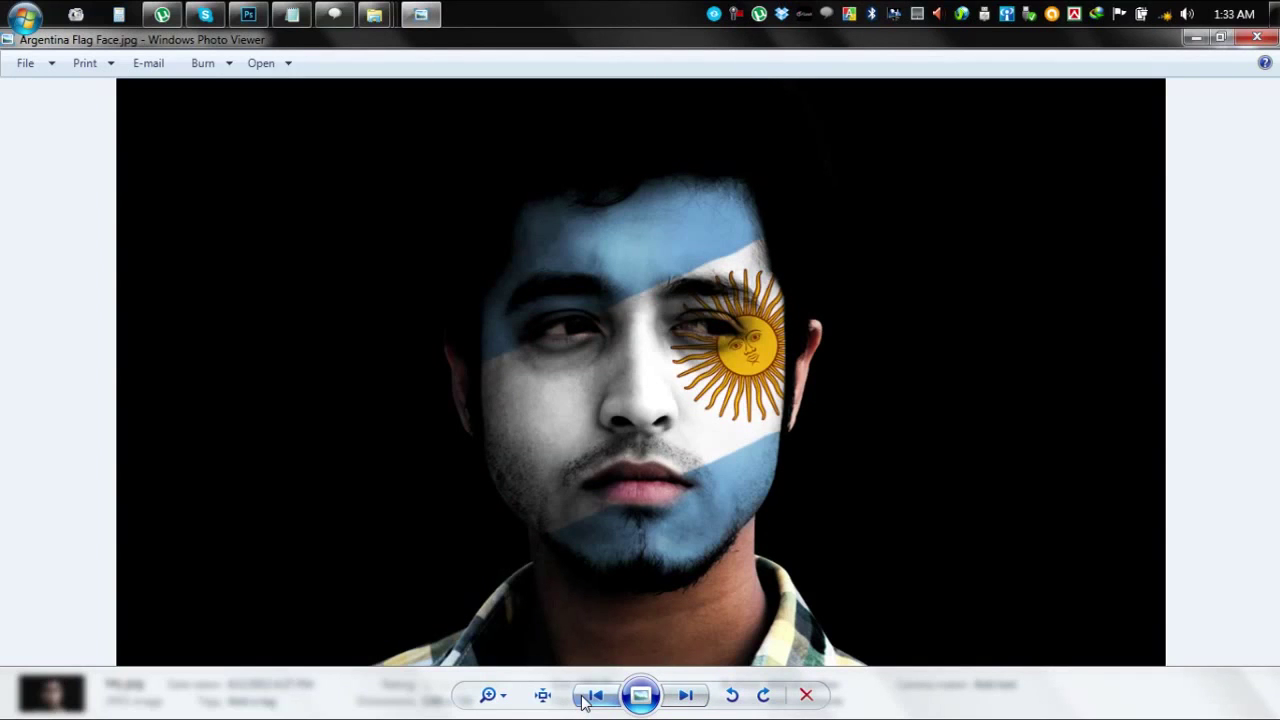
click(583, 703)
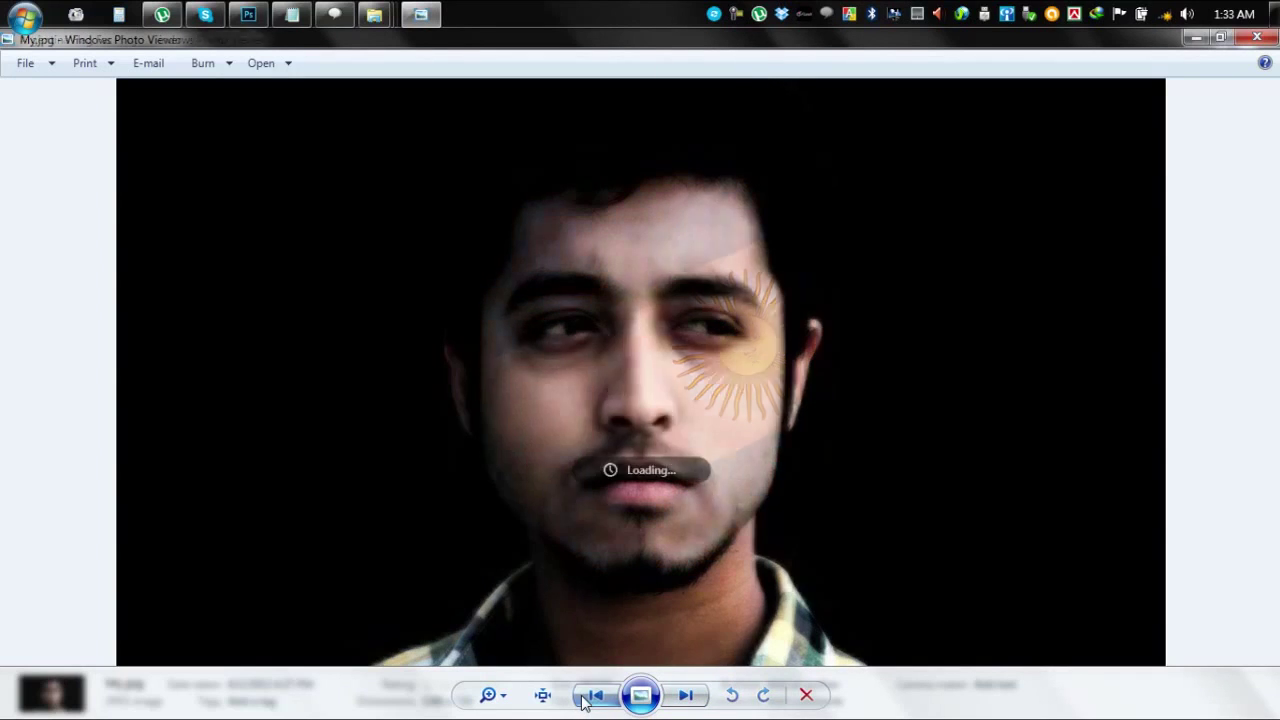
click(680, 700)
click(680, 697)
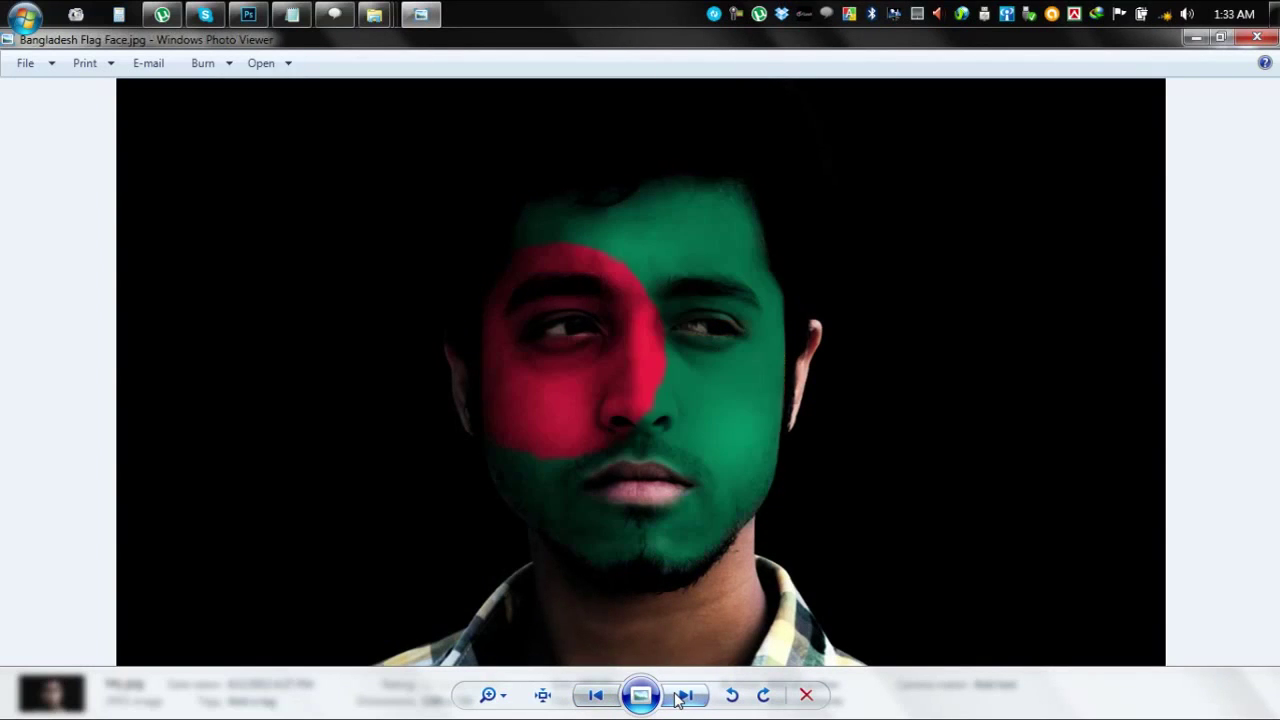
click(1258, 38)
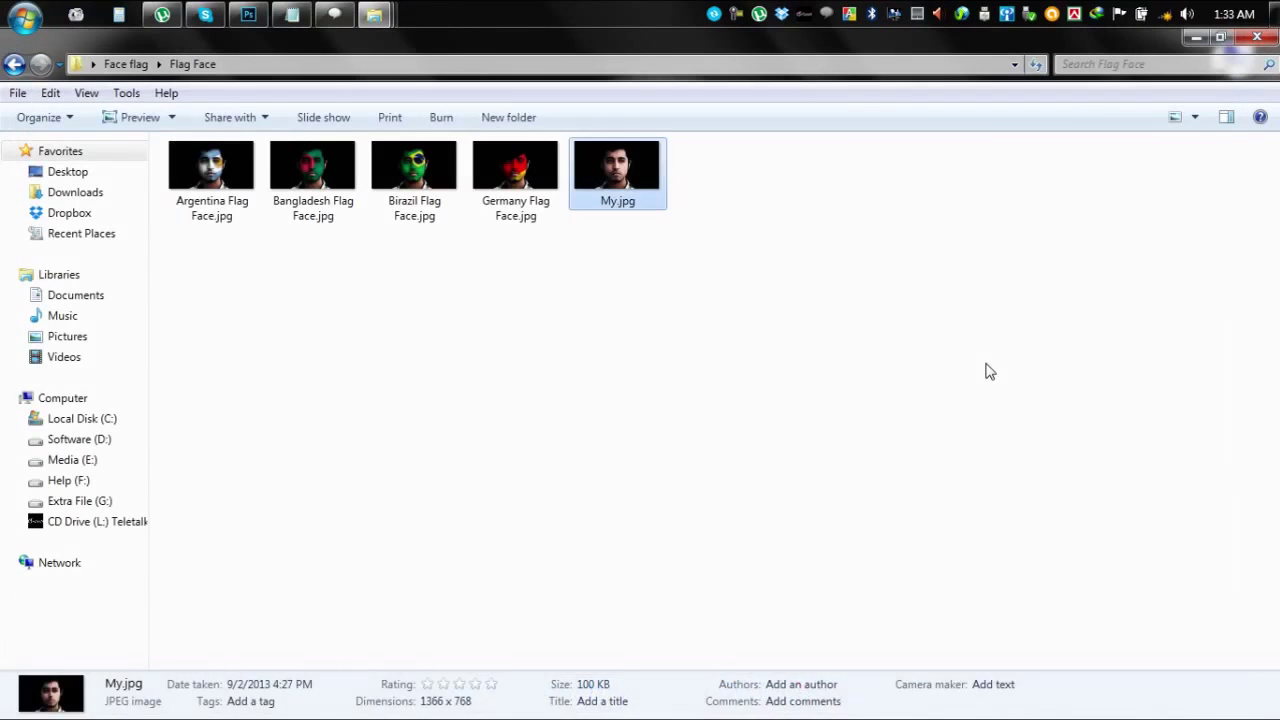
Switch to Photoshop with My.jpg from the Flag Face folder opened there, and close the My.psd document
drag(643, 177, 317, 92)
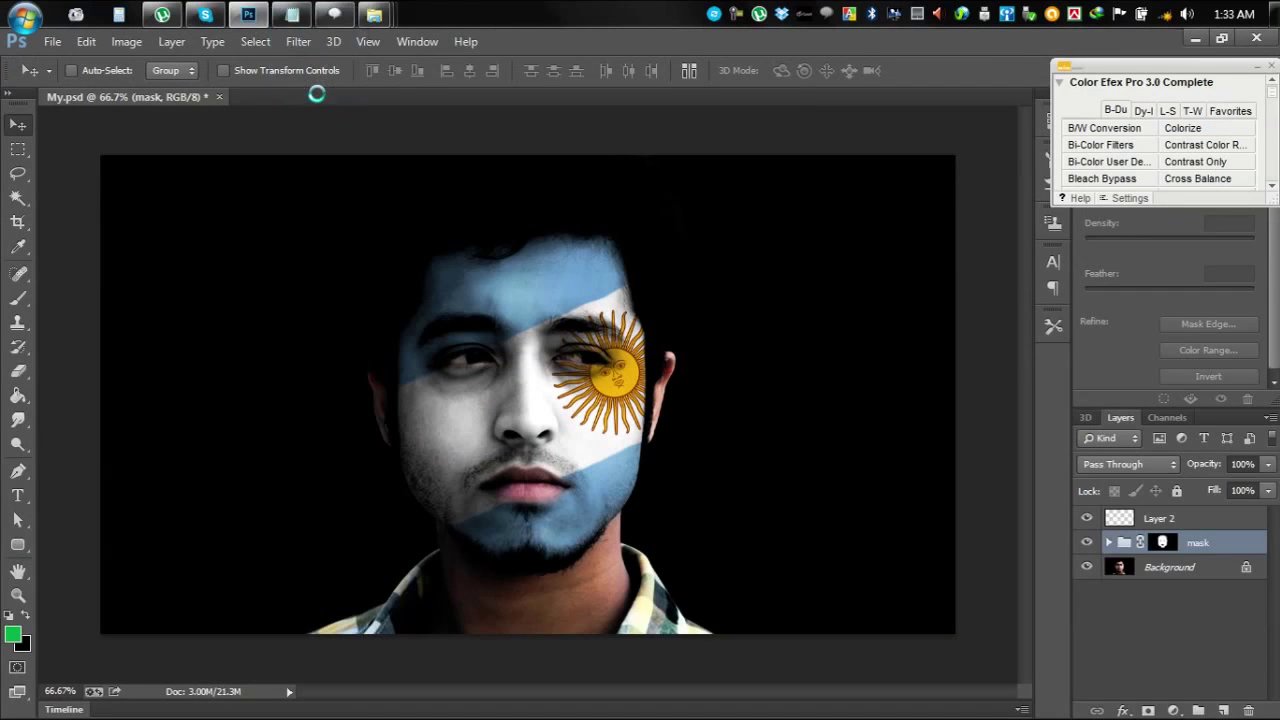
click(181, 96)
click(218, 96)
click(655, 313)
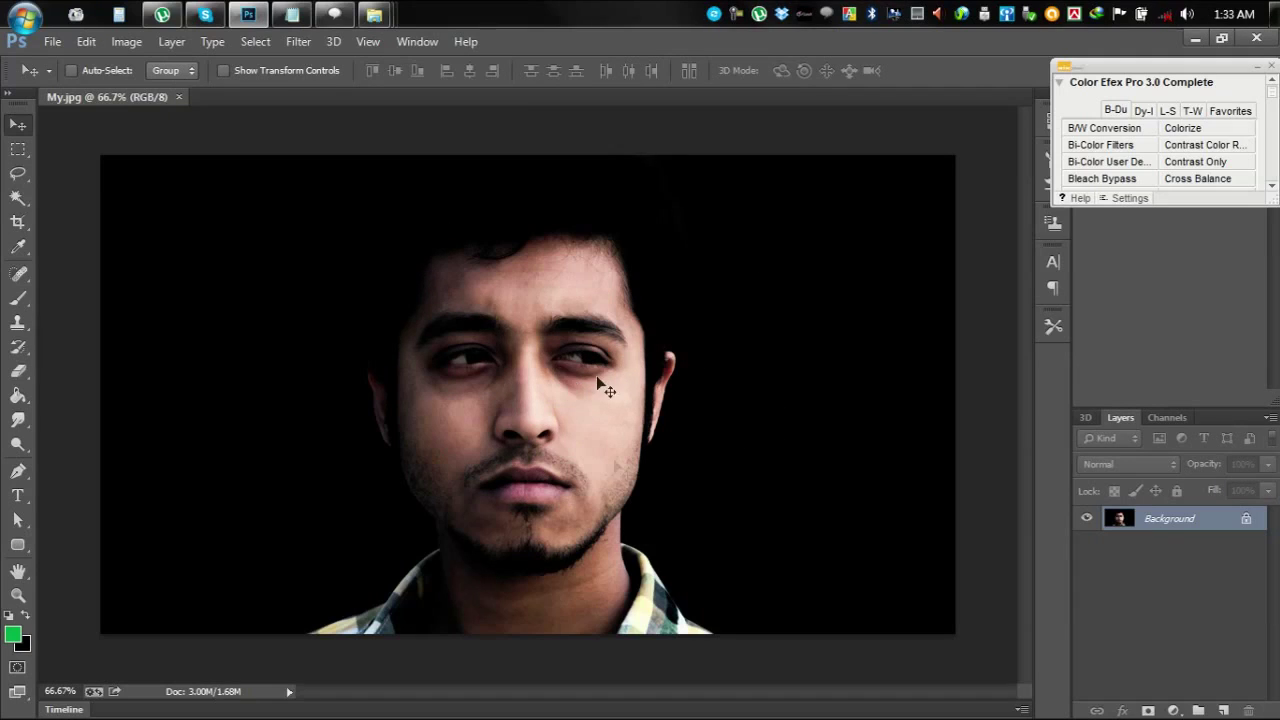
Duplicate the Background layer as Background copy and place the copy in a new layer group
right_click(1161, 522)
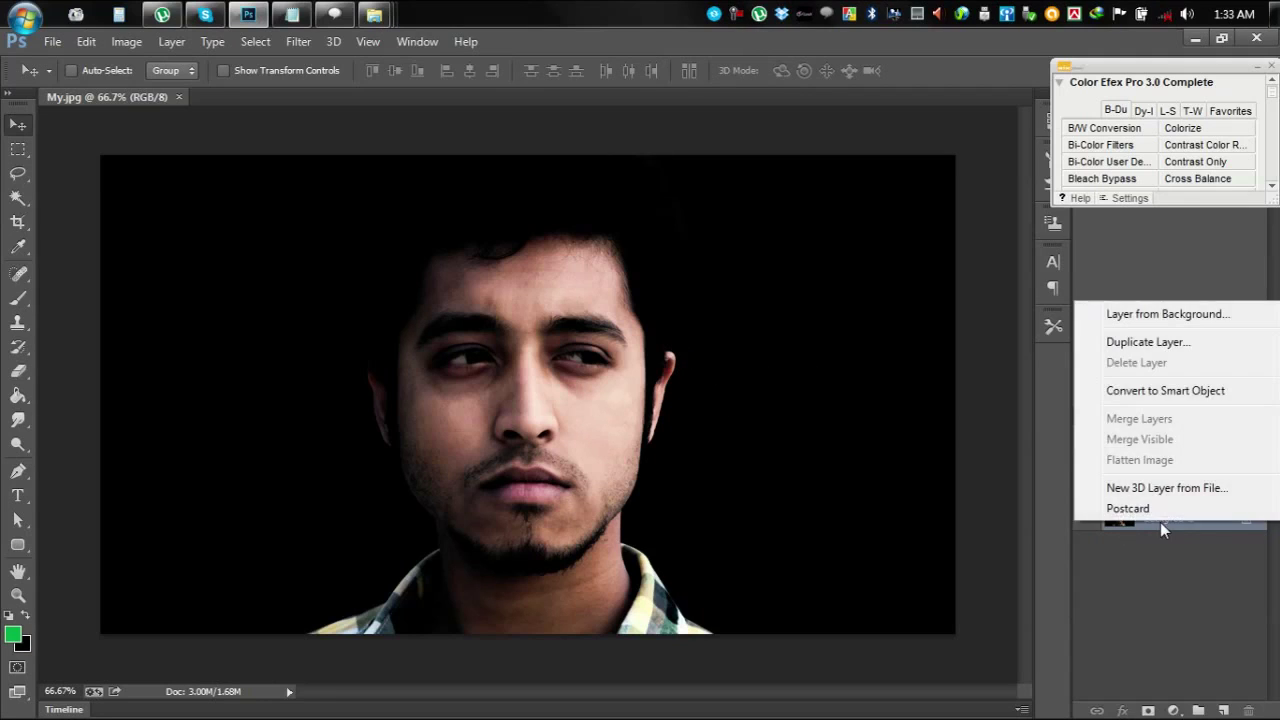
click(1143, 343)
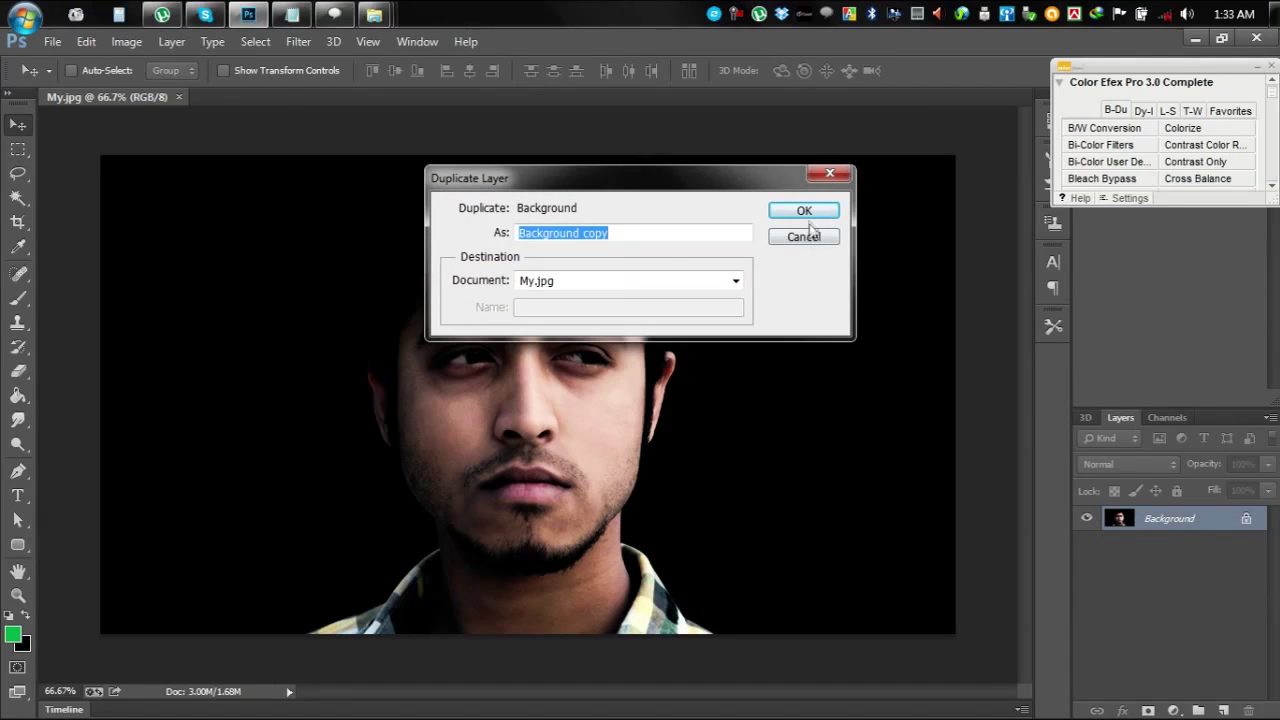
click(813, 211)
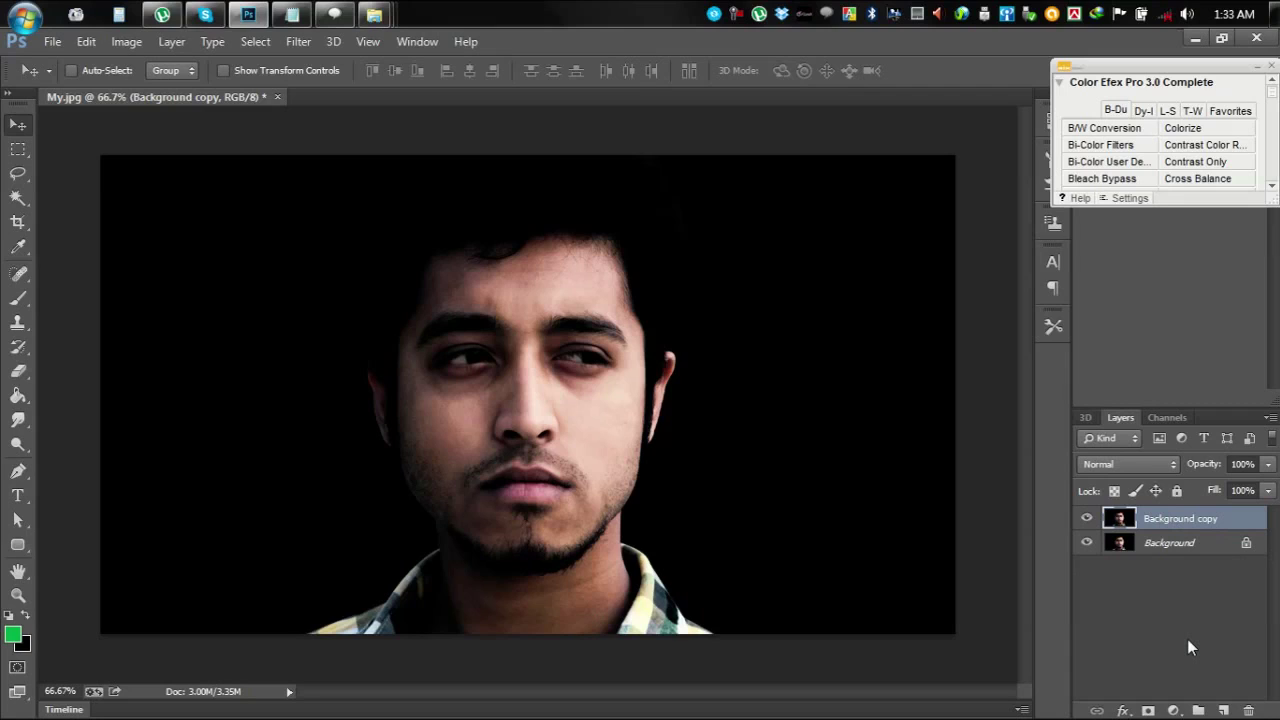
key(ctrl+g)
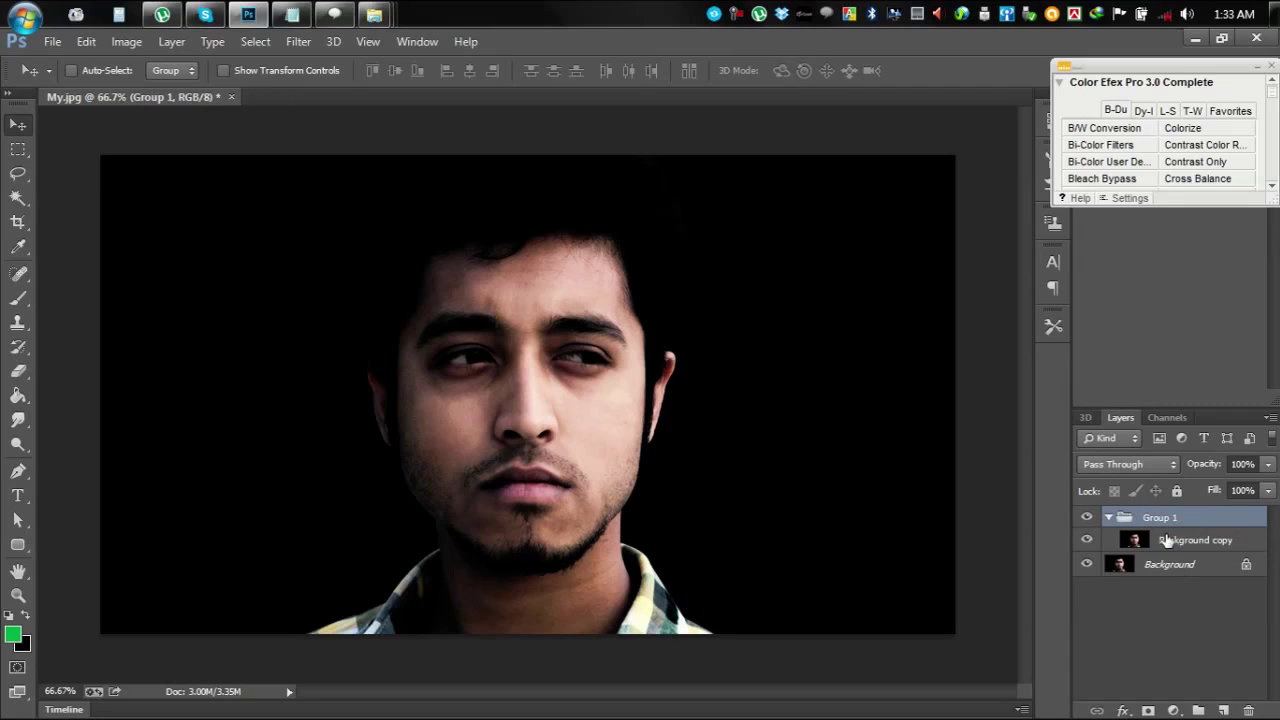
click(1109, 517)
click(1109, 517)
click(1104, 539)
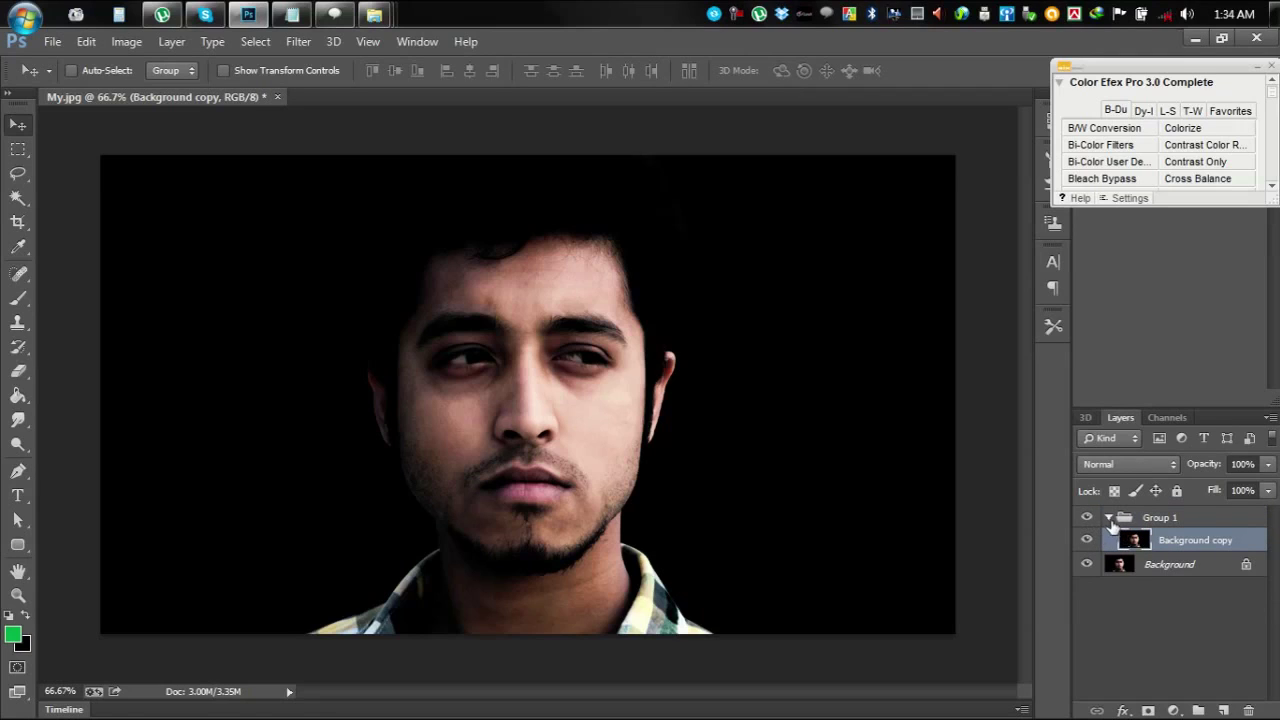
click(1112, 523)
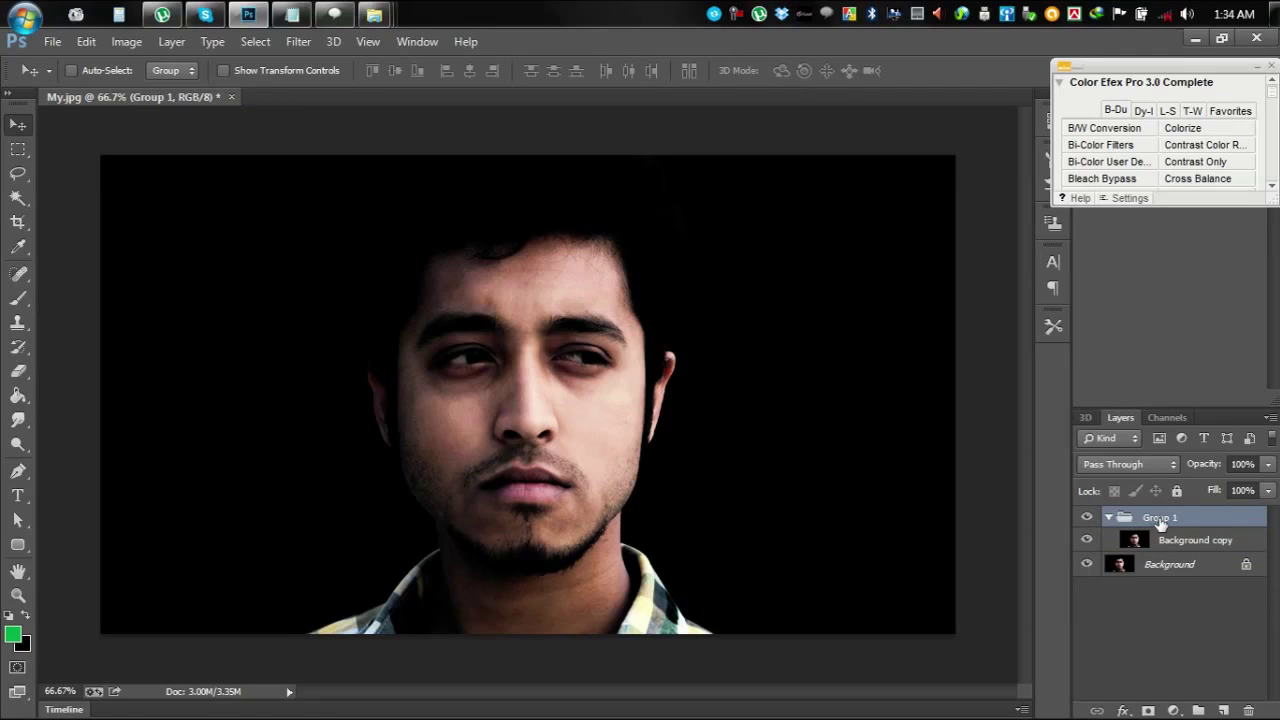
Rename the duplicated layer to "layer" and the group containing it to "Mask"
double_click(1178, 540)
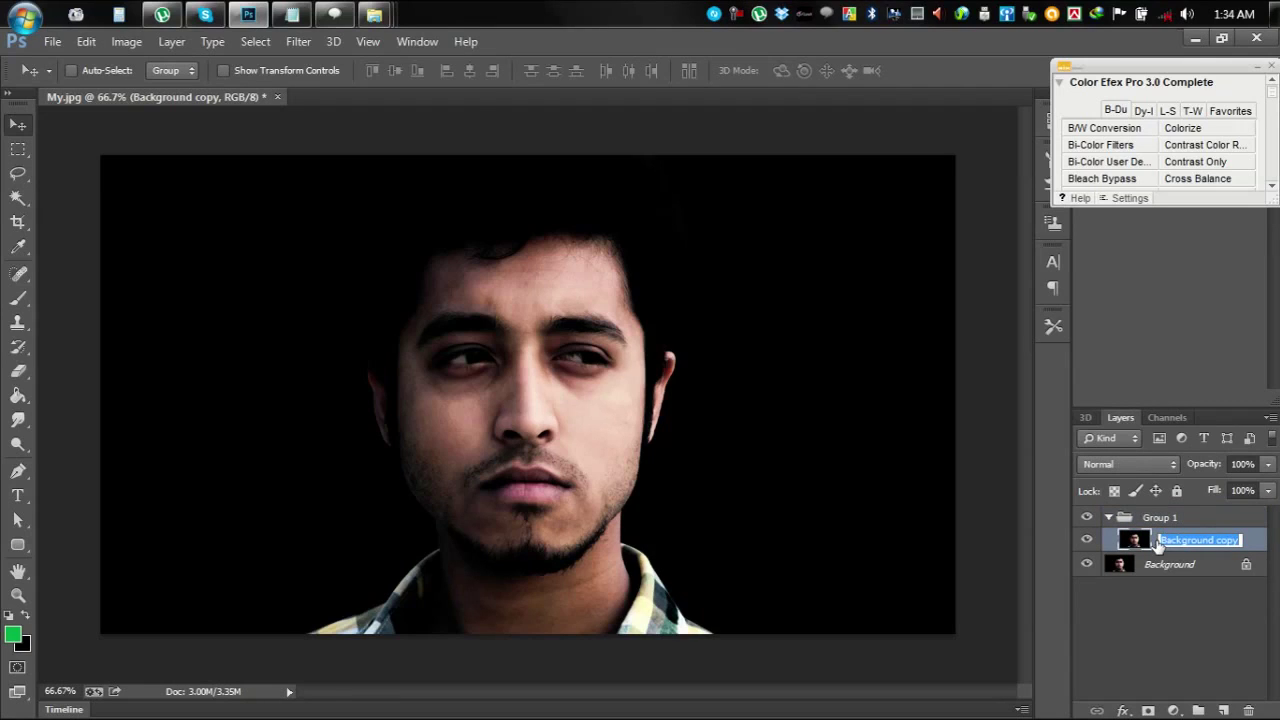
key(BackSpace)
key(Return)
click(1136, 522)
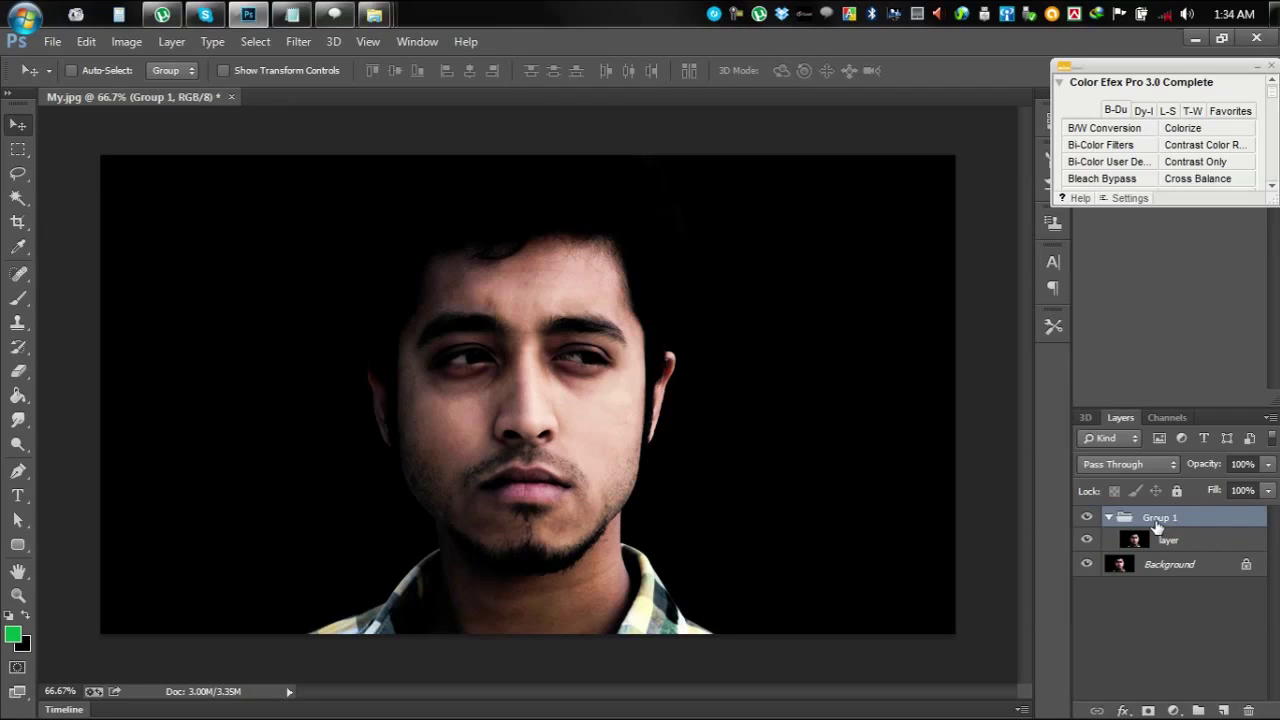
double_click(1158, 520)
text(Mask)
key(Return)
Convert the portrait layer inside the Mask group to black and white with the Default preset
click(1176, 543)
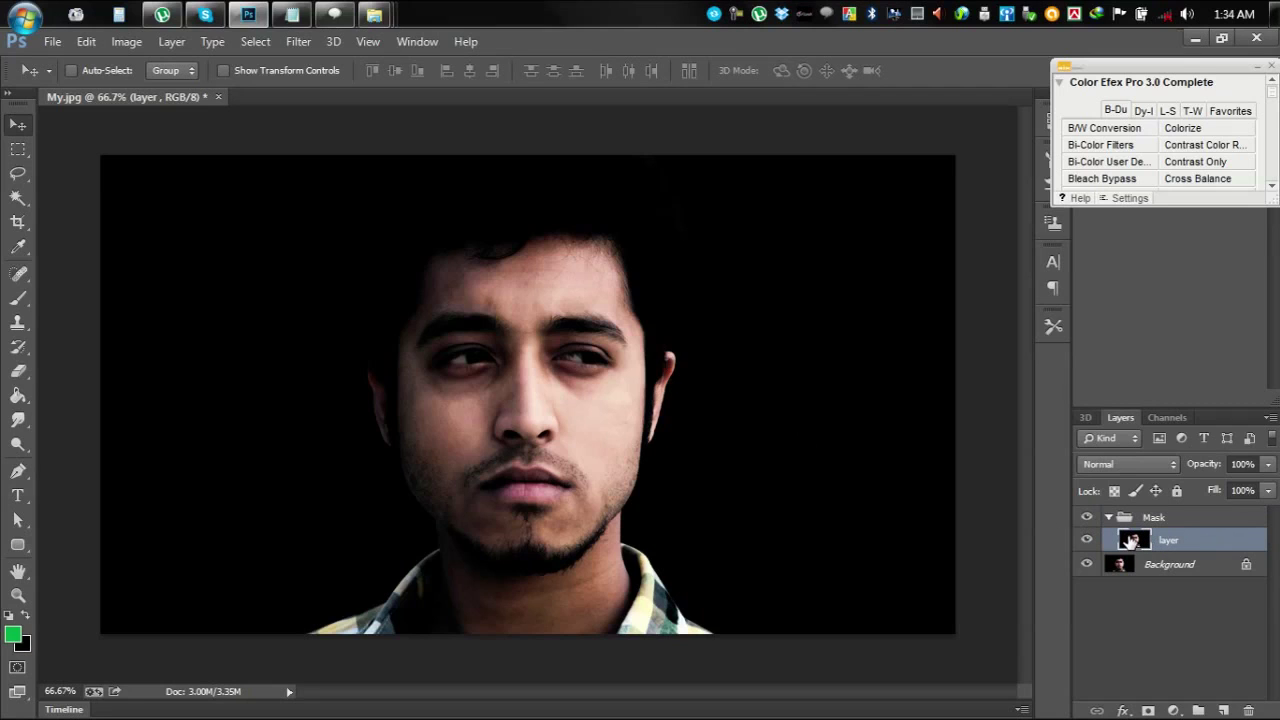
click(126, 41)
mouse_move(160, 93)
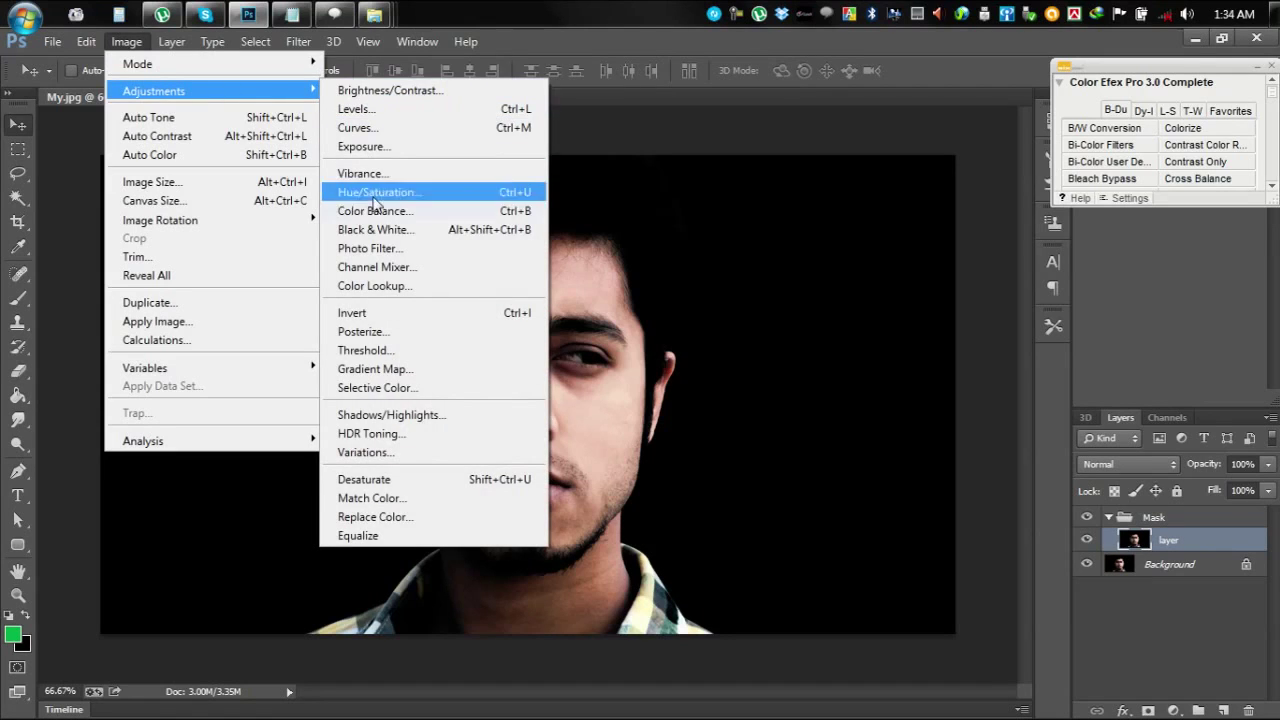
click(515, 229)
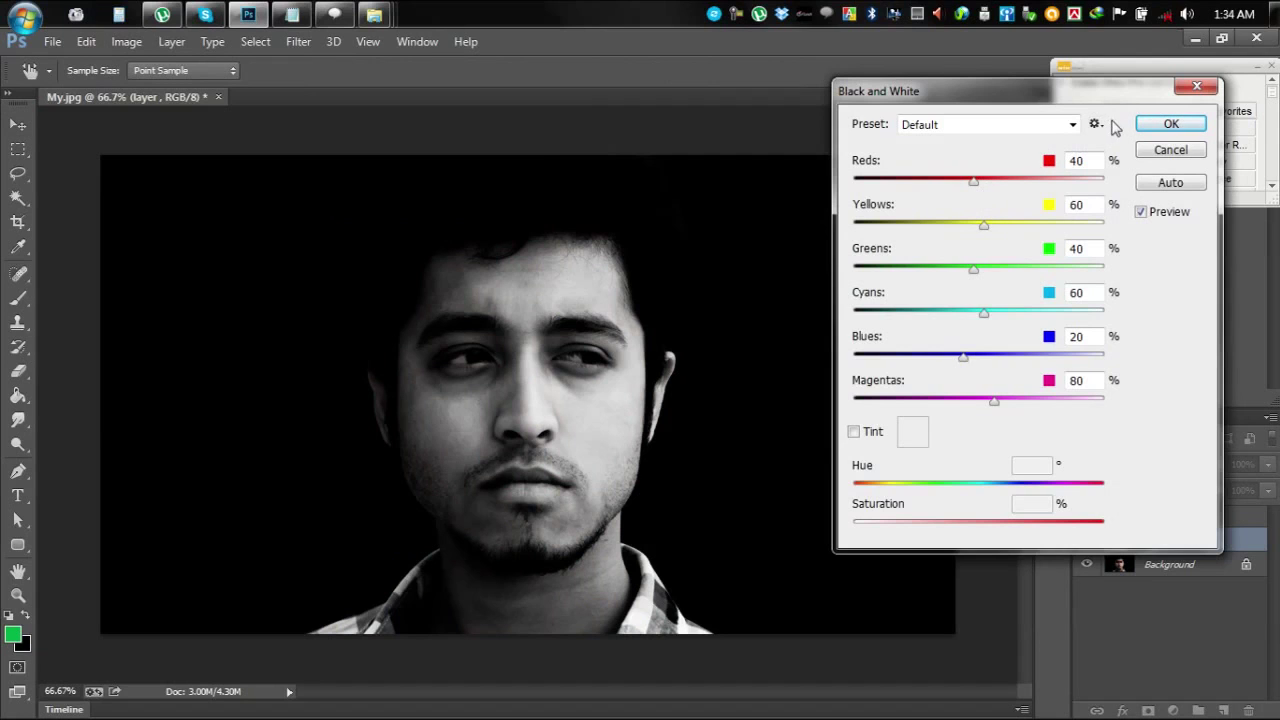
click(1168, 126)
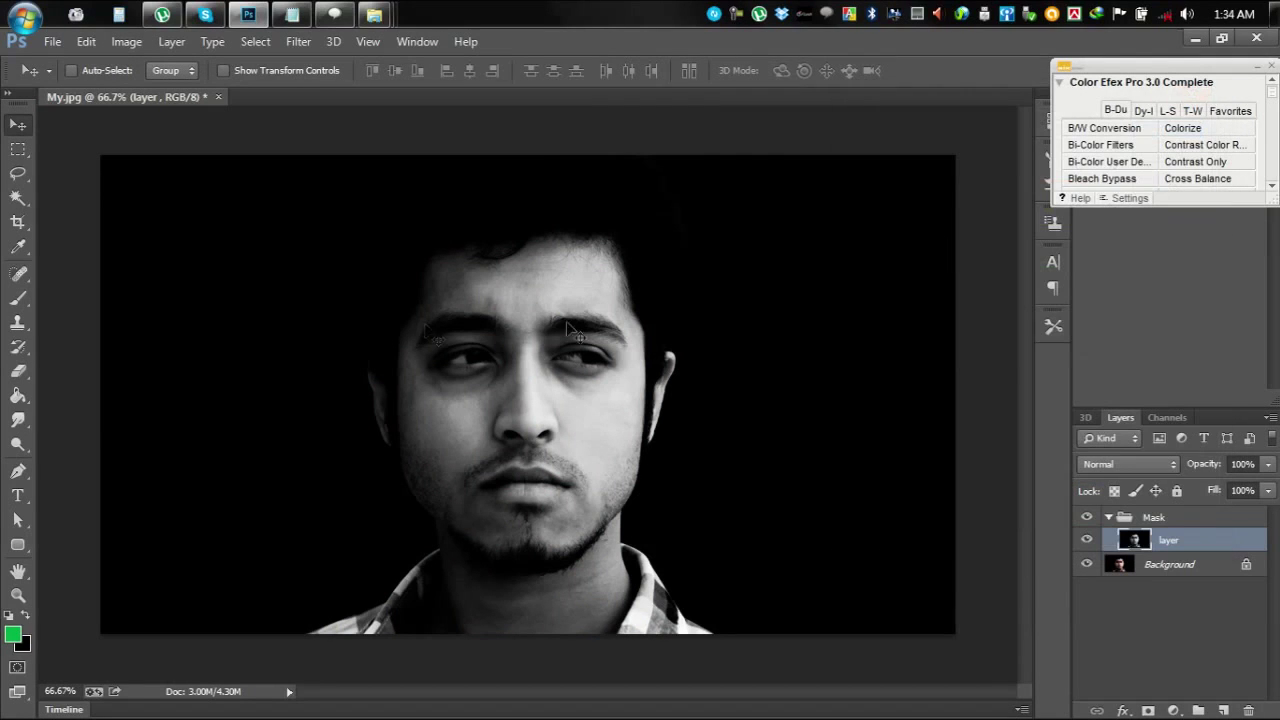
Compare the black-and-white layer with the original colour portrait by toggling the layer's visibility
click(1088, 540)
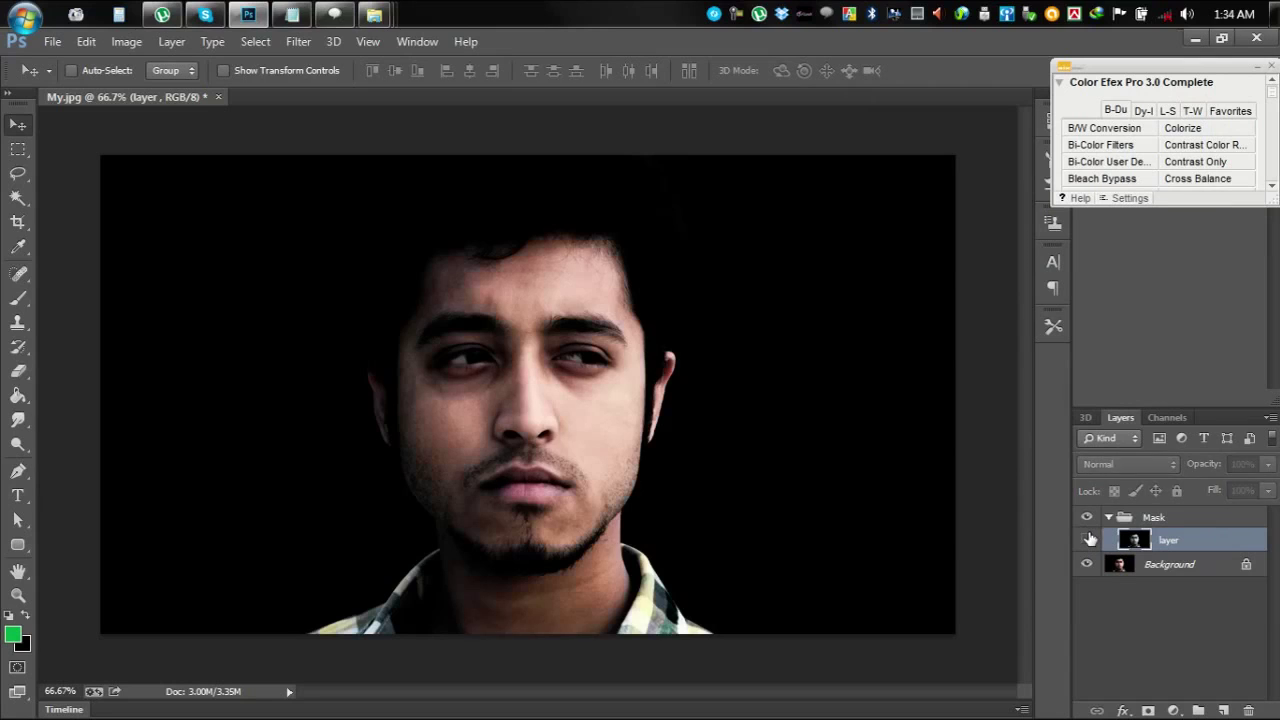
click(1088, 540)
click(1121, 570)
click(1088, 540)
click(1088, 540)
Apply a Levels adjustment to the black-and-white layer with RGB input levels of 9, 1.23 and 224
click(1165, 541)
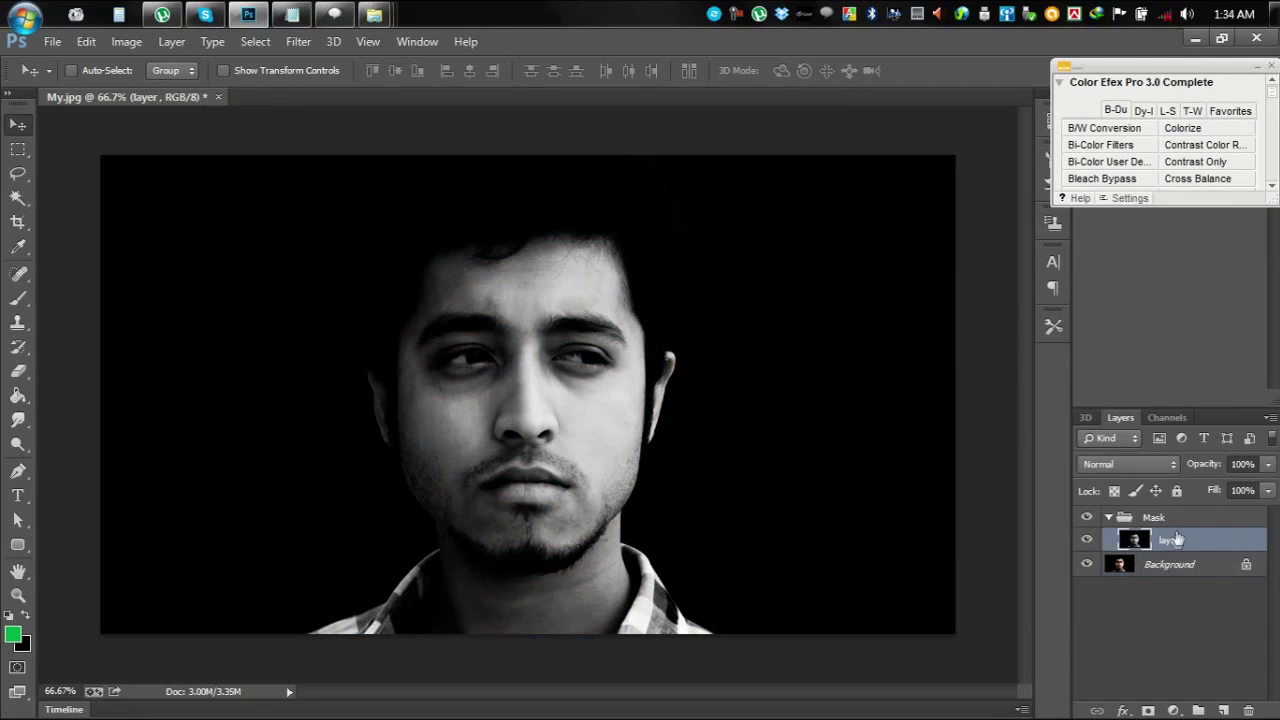
click(126, 41)
mouse_move(176, 91)
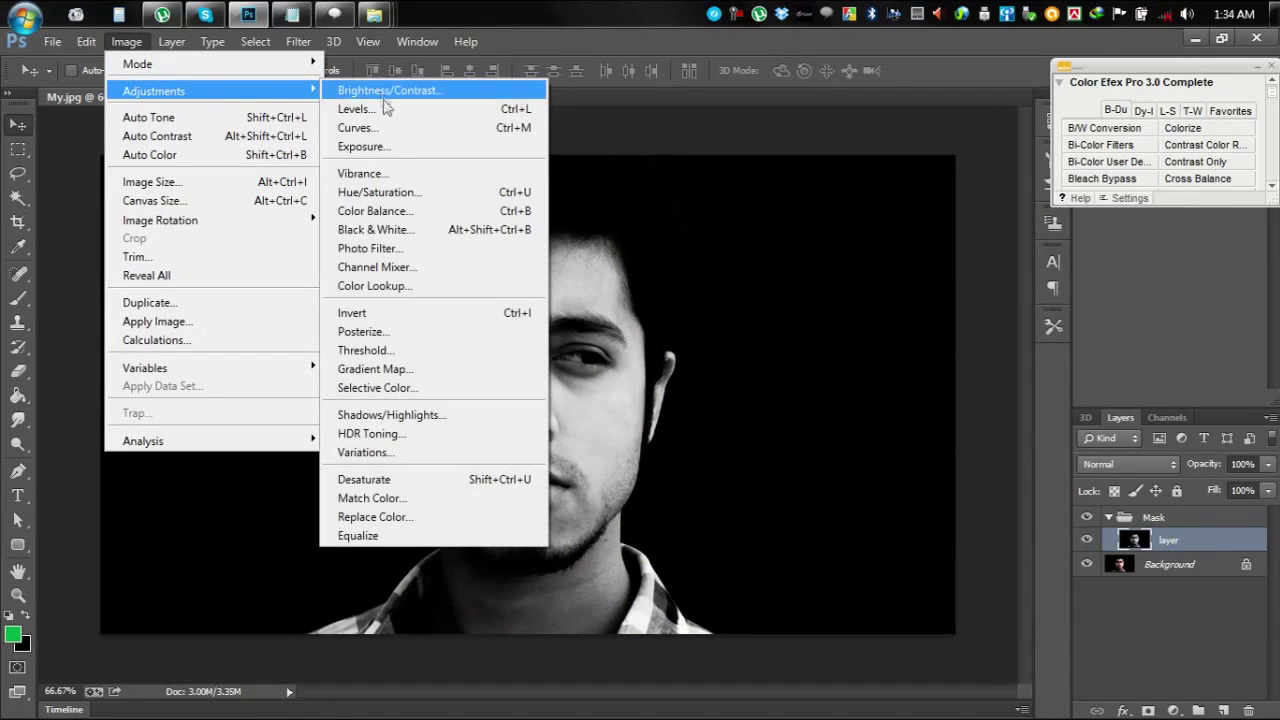
click(126, 41)
click(126, 41)
mouse_move(160, 97)
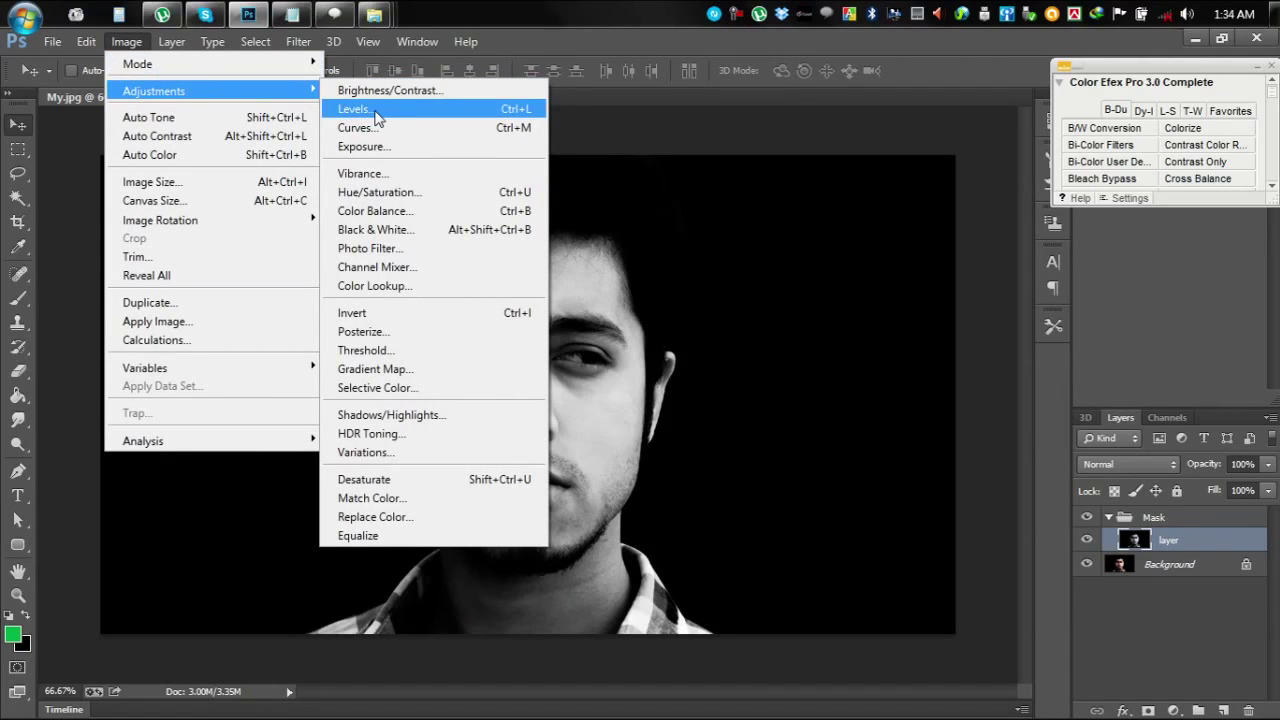
click(376, 118)
drag(899, 113, 776, 100)
drag(1006, 314, 968, 314)
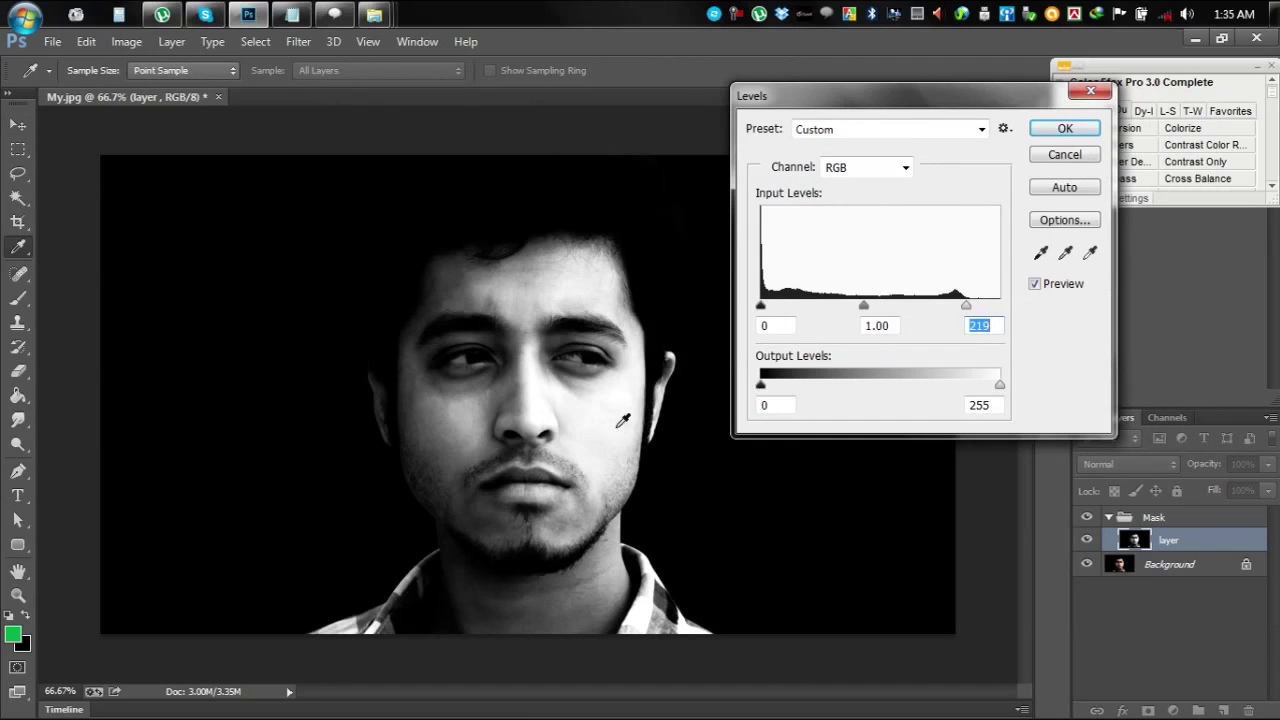
drag(762, 307, 770, 307)
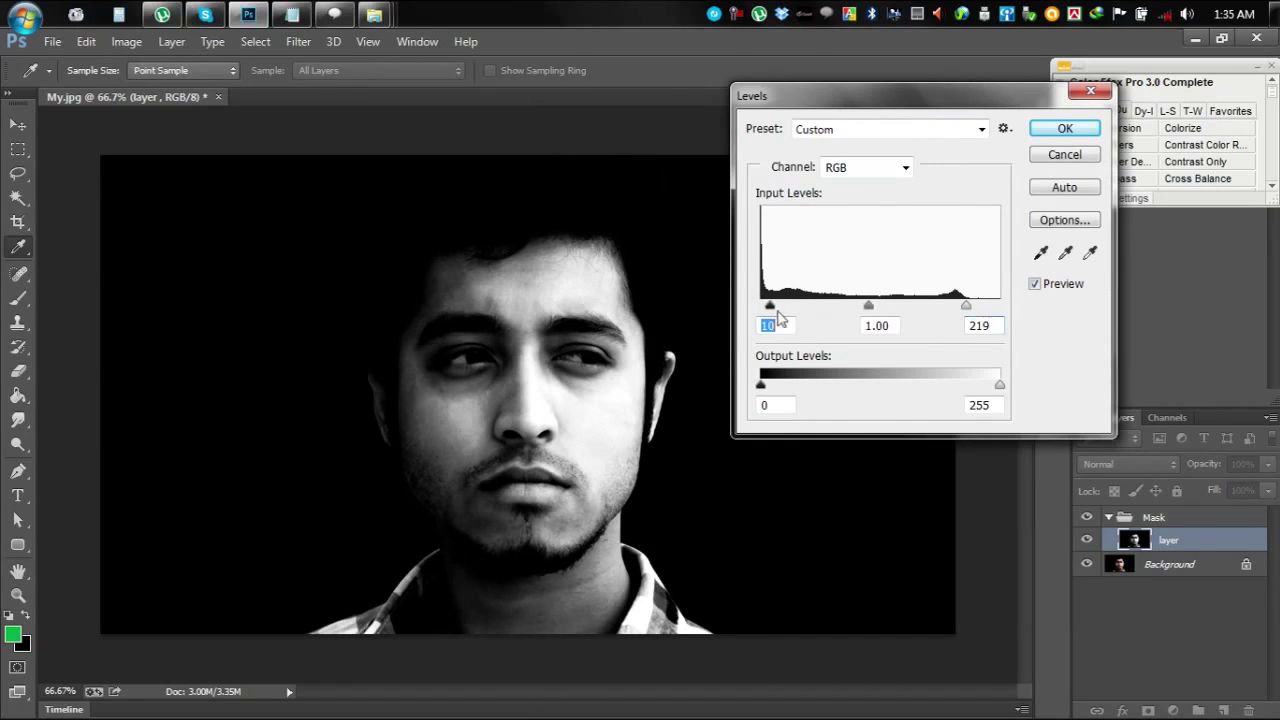
drag(867, 307, 853, 307)
drag(966, 307, 971, 307)
drag(769, 307, 769, 307)
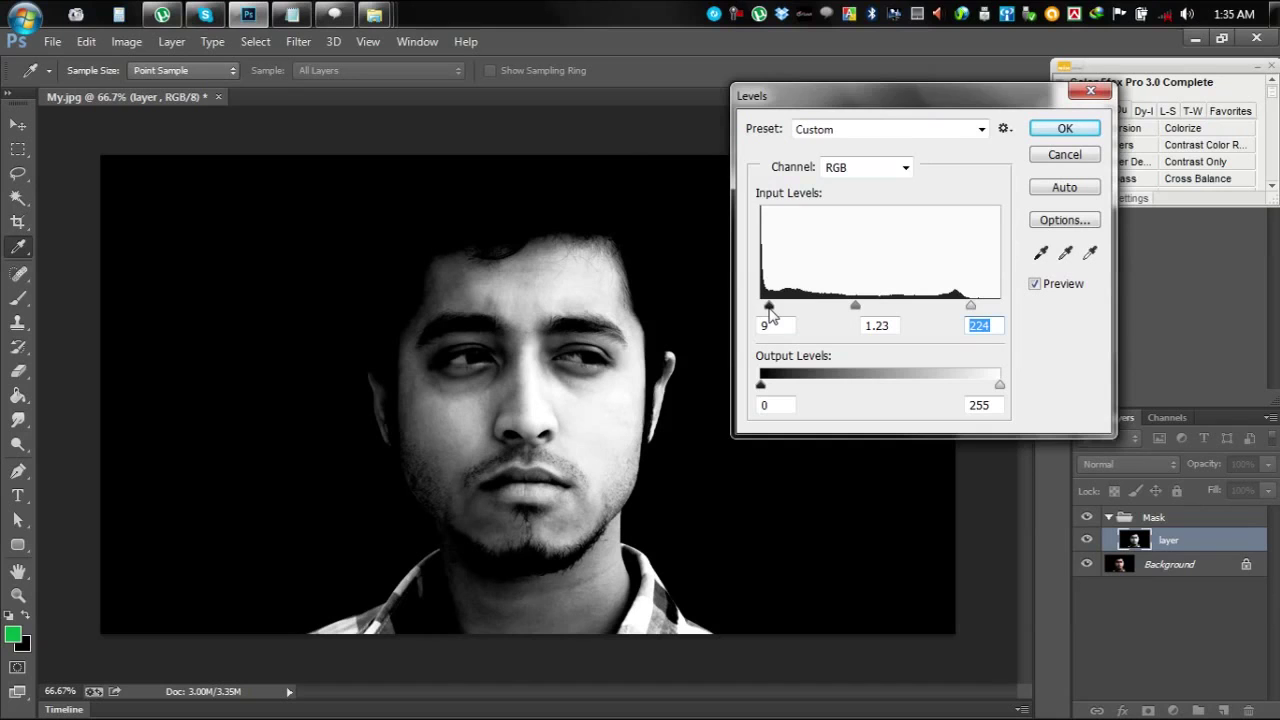
click(1064, 130)
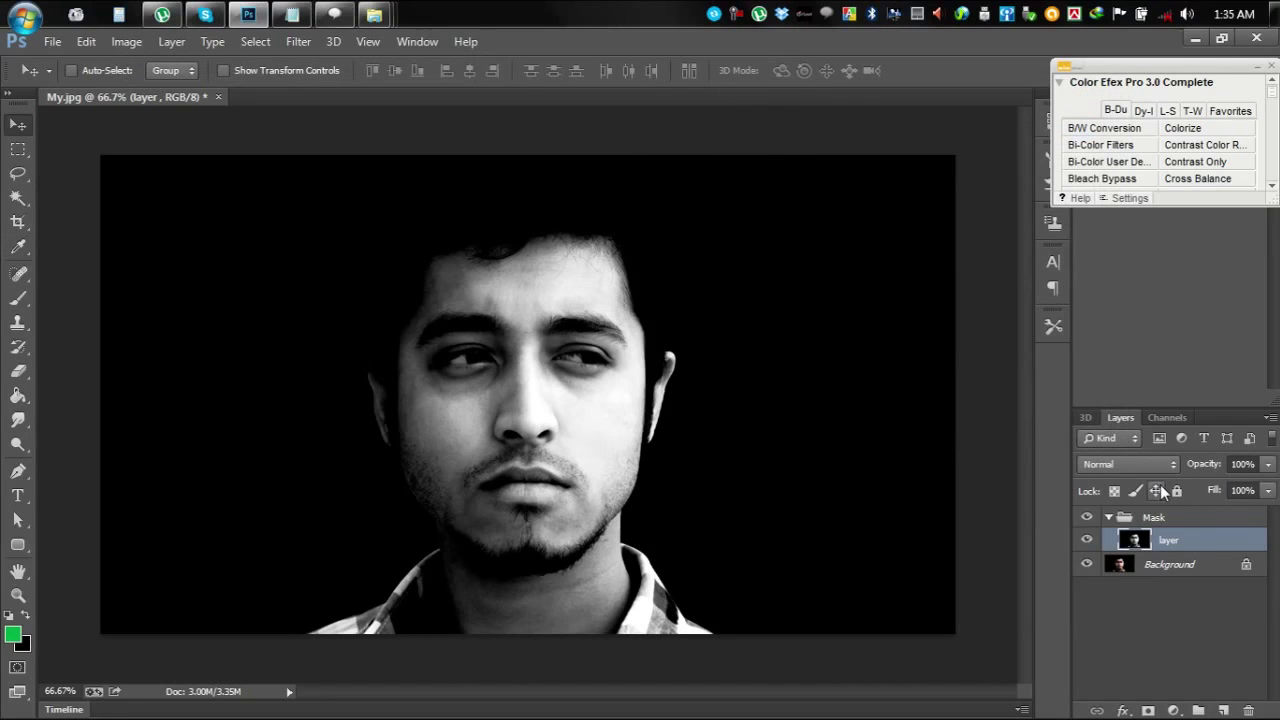
Add a layer mask to the Mask group and invert it to black to hide the group's content
click(1087, 517)
click(1088, 518)
click(1170, 519)
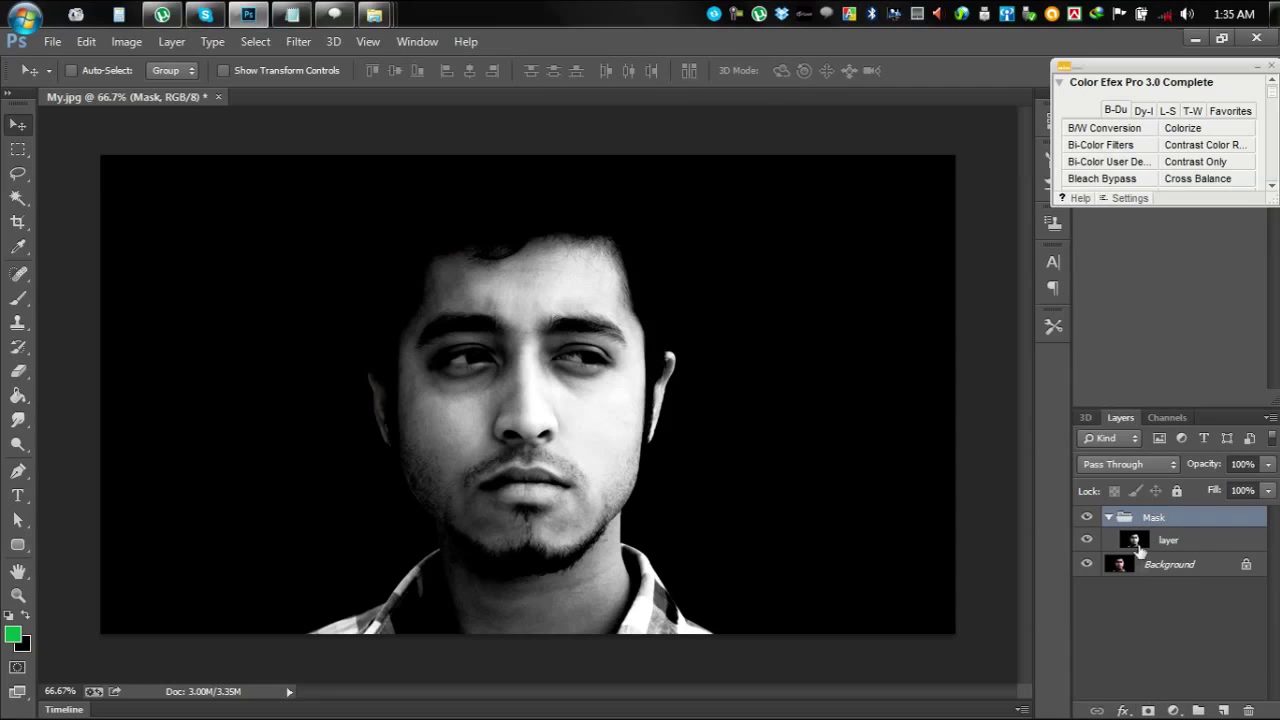
click(1162, 540)
click(1155, 518)
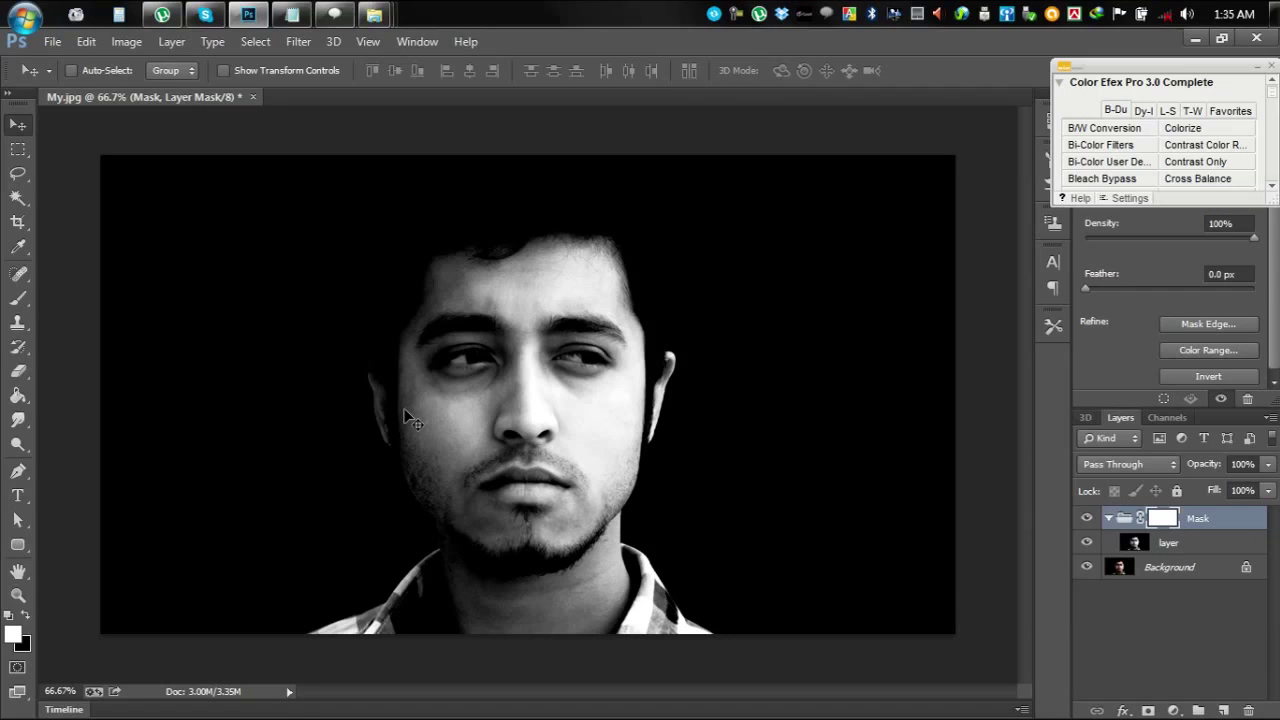
key(ctrl+i)
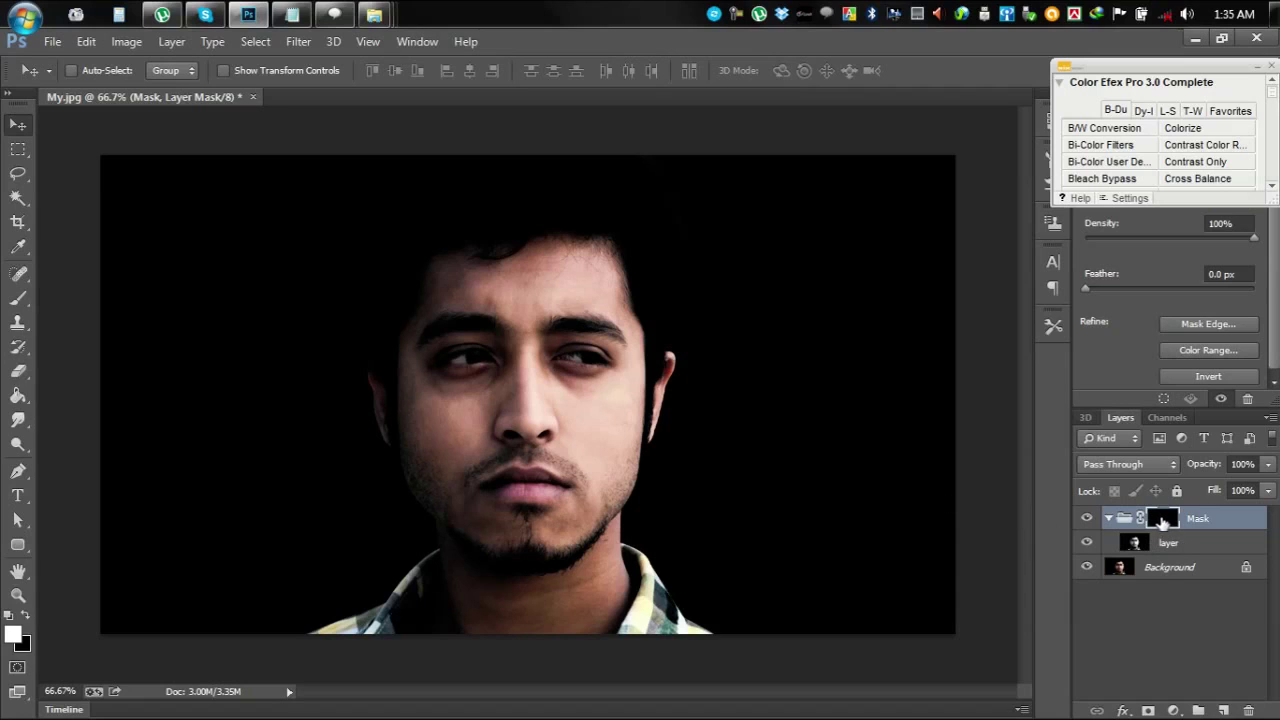
Preview the Mask group's content by inverting its layer mask to white and back to black
key(ctrl+i)
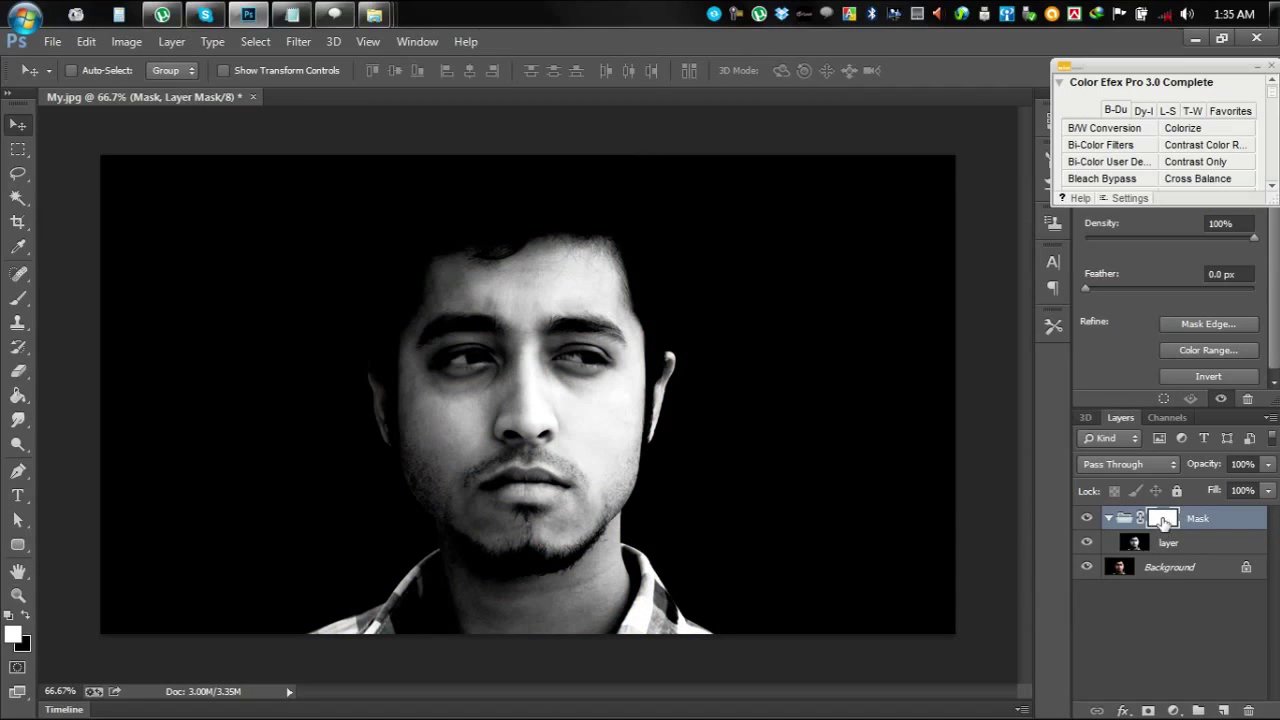
key(ctrl+i)
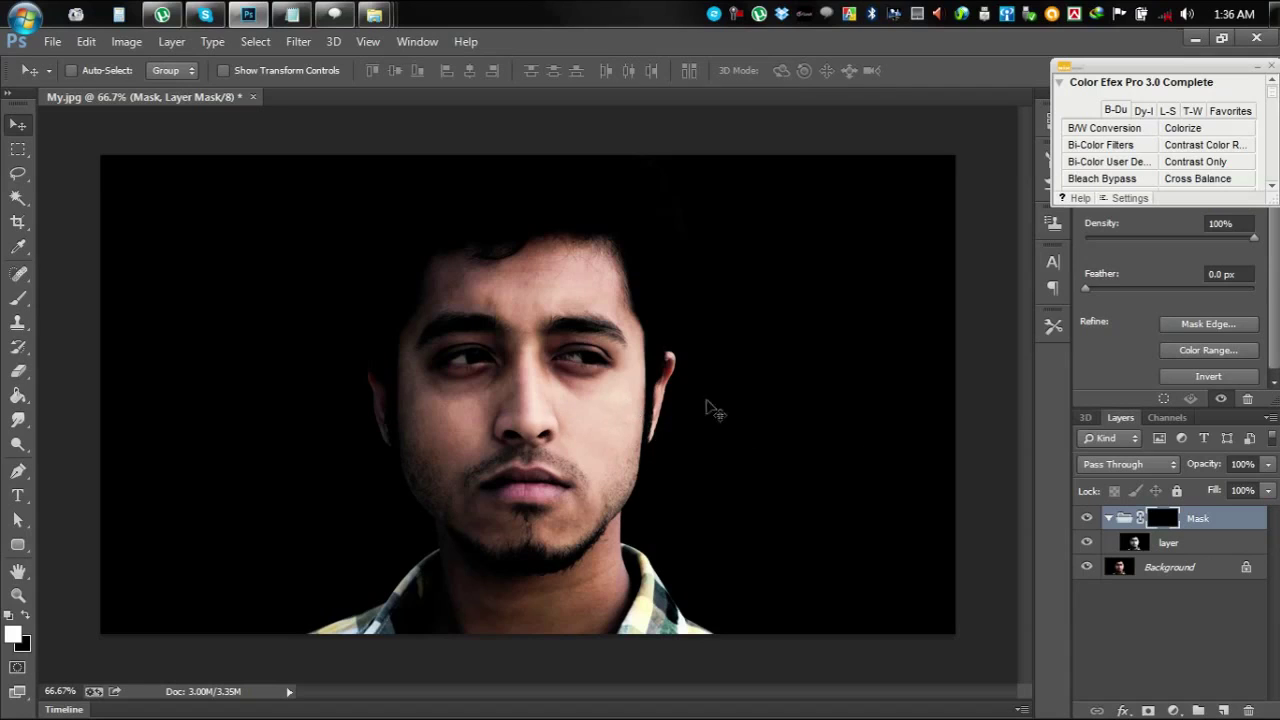
Set up the Brush tool with a soft round 70 px tip at 0% hardness
click(23, 303)
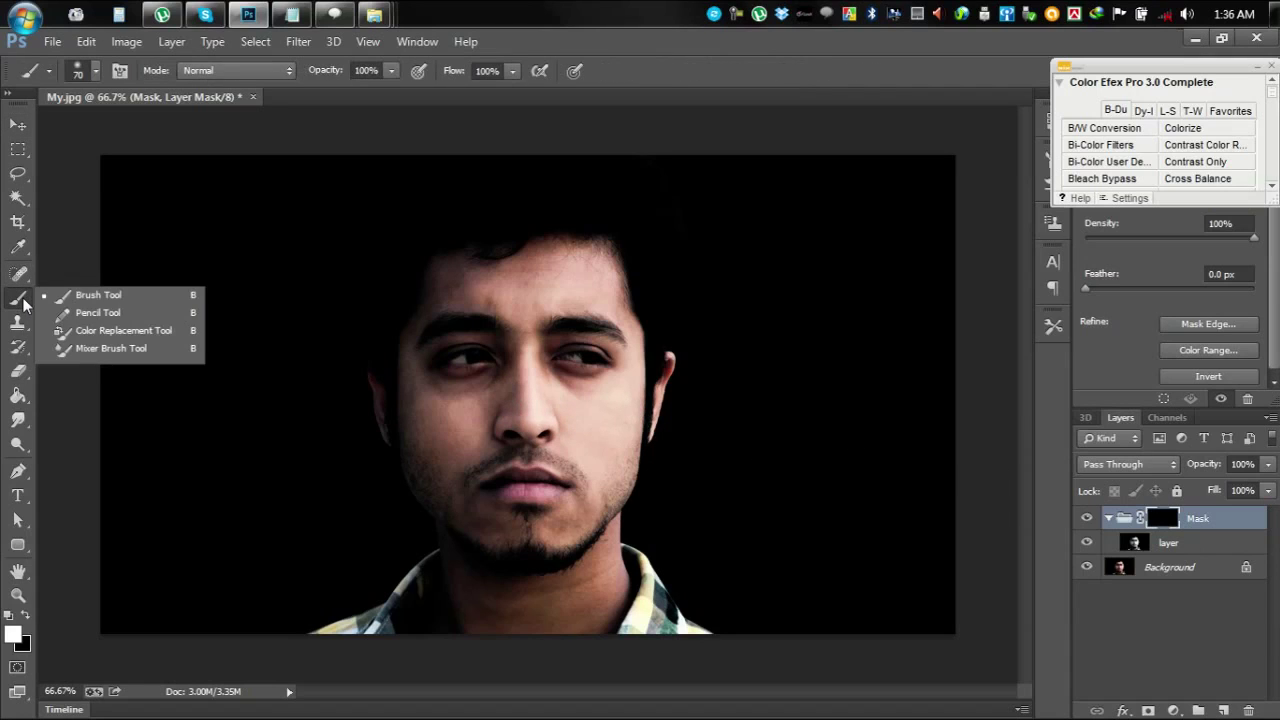
click(88, 302)
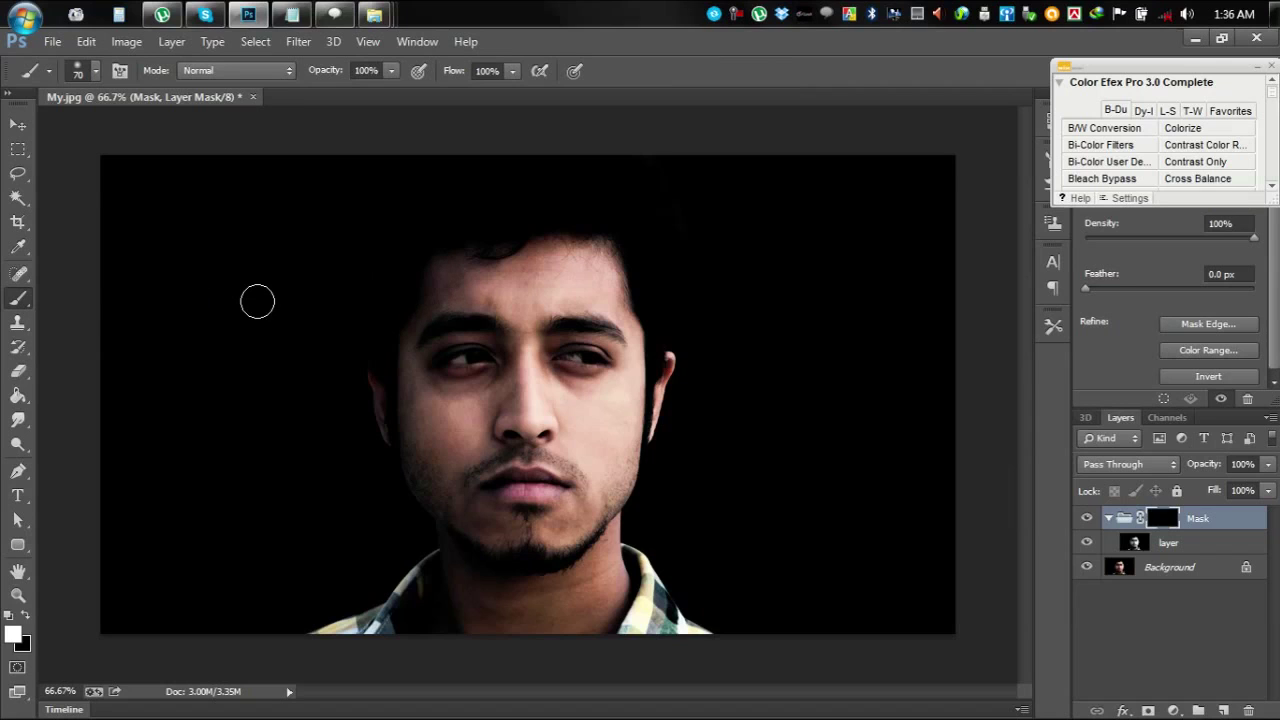
right_click(260, 300)
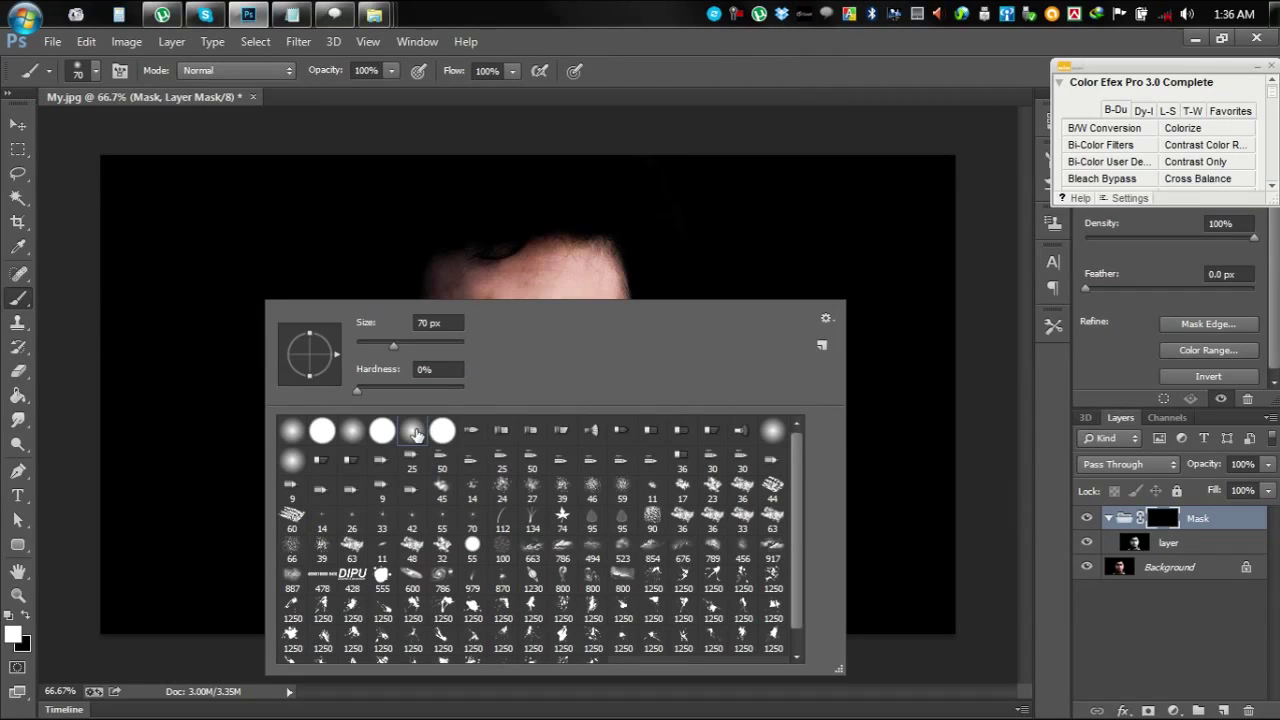
click(355, 393)
click(662, 85)
Paint white on the Mask group's layer mask over the forehead, nose and image-left cheek to reveal the black-and-white face
key(ctrl+plus)
scroll(600, 276, up, 2)
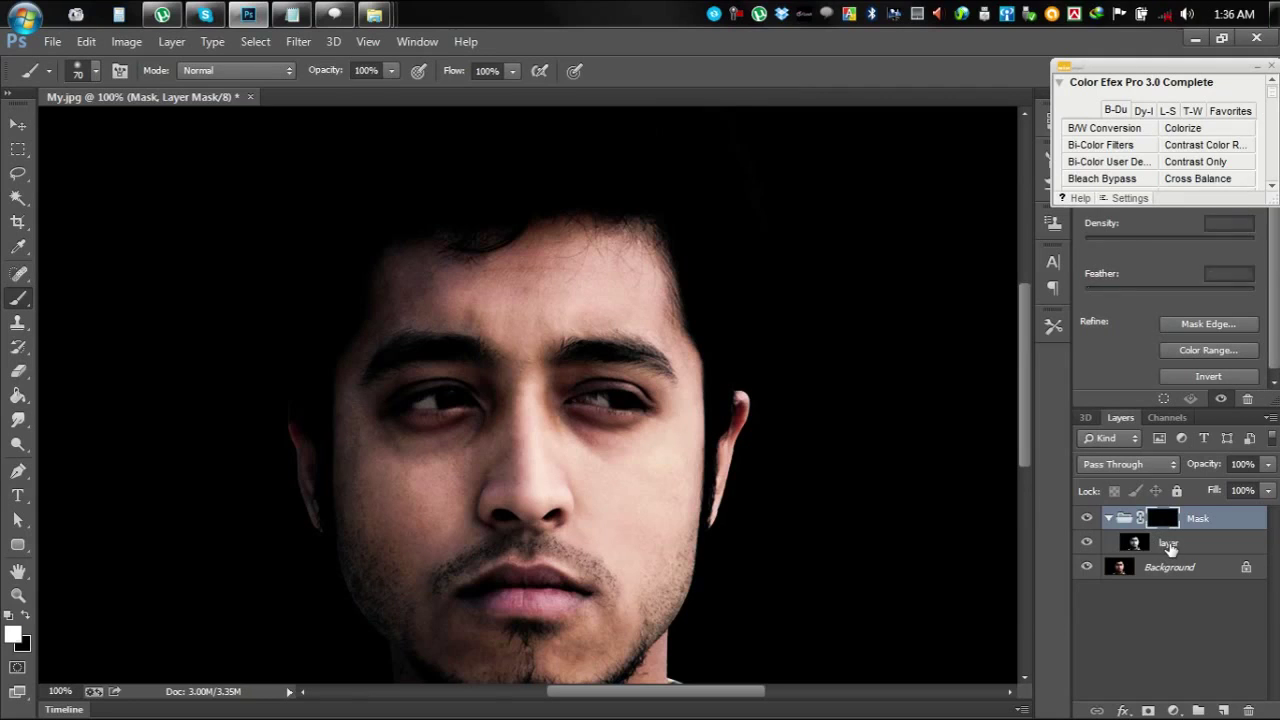
click(1168, 543)
click(1165, 566)
click(1164, 519)
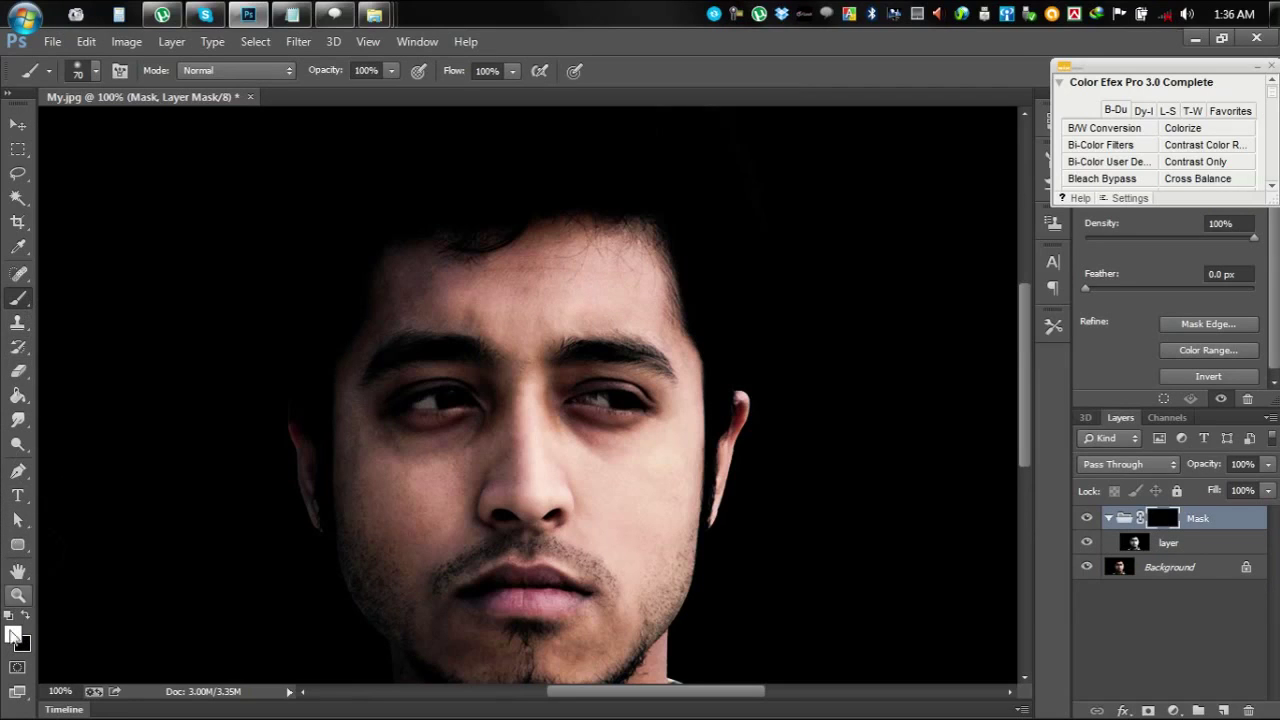
mouse_move(531, 289)
mouse_down()
mouse_move(503, 267)
mouse_move(581, 256)
mouse_move(529, 247)
mouse_move(652, 240)
mouse_move(594, 260)
mouse_move(584, 223)
mouse_move(416, 242)
mouse_move(382, 285)
mouse_move(545, 303)
mouse_move(500, 309)
mouse_move(672, 292)
mouse_up()
mouse_move(386, 293)
mouse_down()
mouse_move(345, 409)
mouse_move(361, 521)
mouse_move(354, 499)
mouse_move(352, 551)
mouse_move(370, 591)
mouse_move(380, 446)
mouse_move(382, 505)
mouse_move(487, 486)
mouse_move(455, 490)
mouse_move(552, 503)
mouse_move(395, 570)
mouse_up()
Paint white on the group mask over the chin, jaw and lower cheeks, leaving the lips in colour
scroll(393, 563, down, 3)
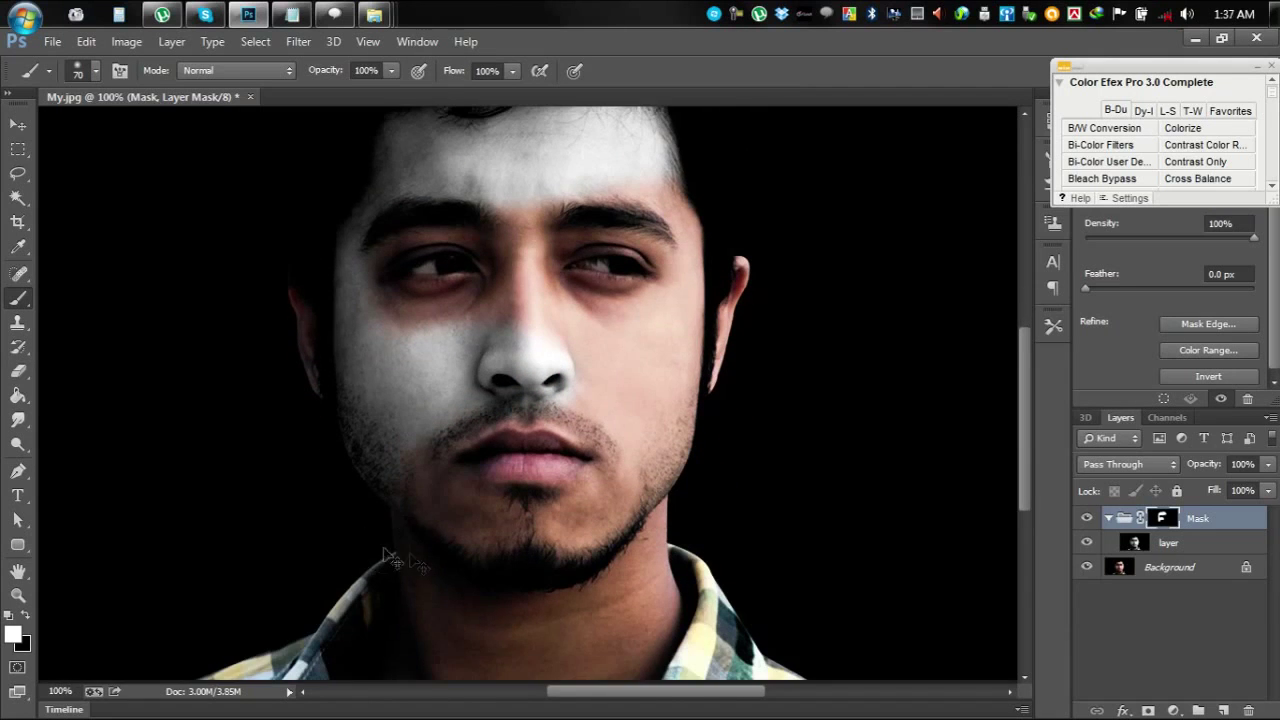
key(ctrl+plus)
scroll(438, 532, down, 2)
scroll(443, 525, down, 2)
mouse_move(543, 529)
mouse_down()
mouse_move(452, 530)
mouse_move(510, 557)
mouse_move(418, 542)
mouse_move(320, 462)
mouse_move(274, 448)
mouse_move(292, 486)
mouse_move(300, 413)
mouse_move(565, 536)
mouse_move(624, 536)
mouse_move(678, 515)
mouse_move(696, 480)
mouse_move(739, 452)
mouse_move(794, 385)
mouse_move(822, 317)
mouse_move(782, 387)
mouse_move(758, 392)
mouse_move(731, 352)
mouse_move(596, 316)
mouse_move(632, 322)
mouse_move(768, 408)
mouse_move(716, 419)
mouse_move(702, 471)
mouse_move(703, 443)
mouse_move(692, 463)
mouse_move(599, 512)
mouse_move(505, 516)
mouse_up()
scroll(808, 343, up, 2)
Reduce the brush to 45 px and paint white on the mask closely around the upper lip and moustache
key(bracketleft)
key(bracketleft)
key(bracketleft)
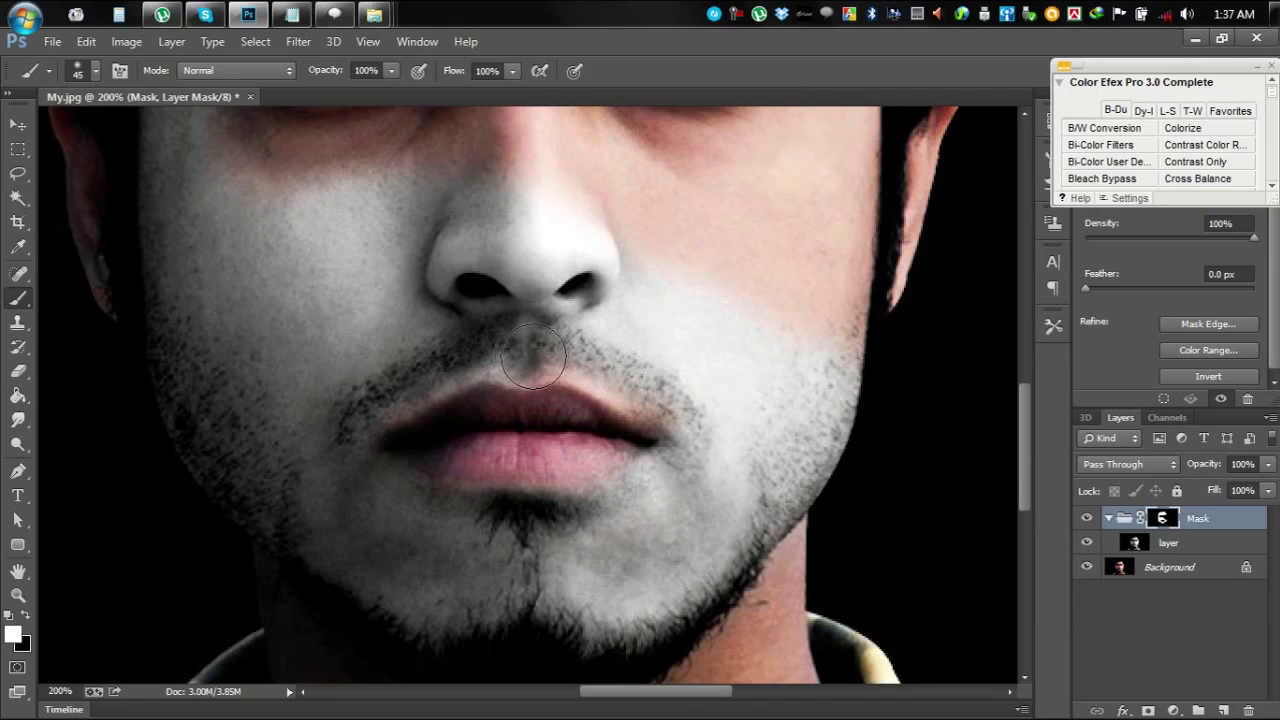
scroll(723, 413, right, 2)
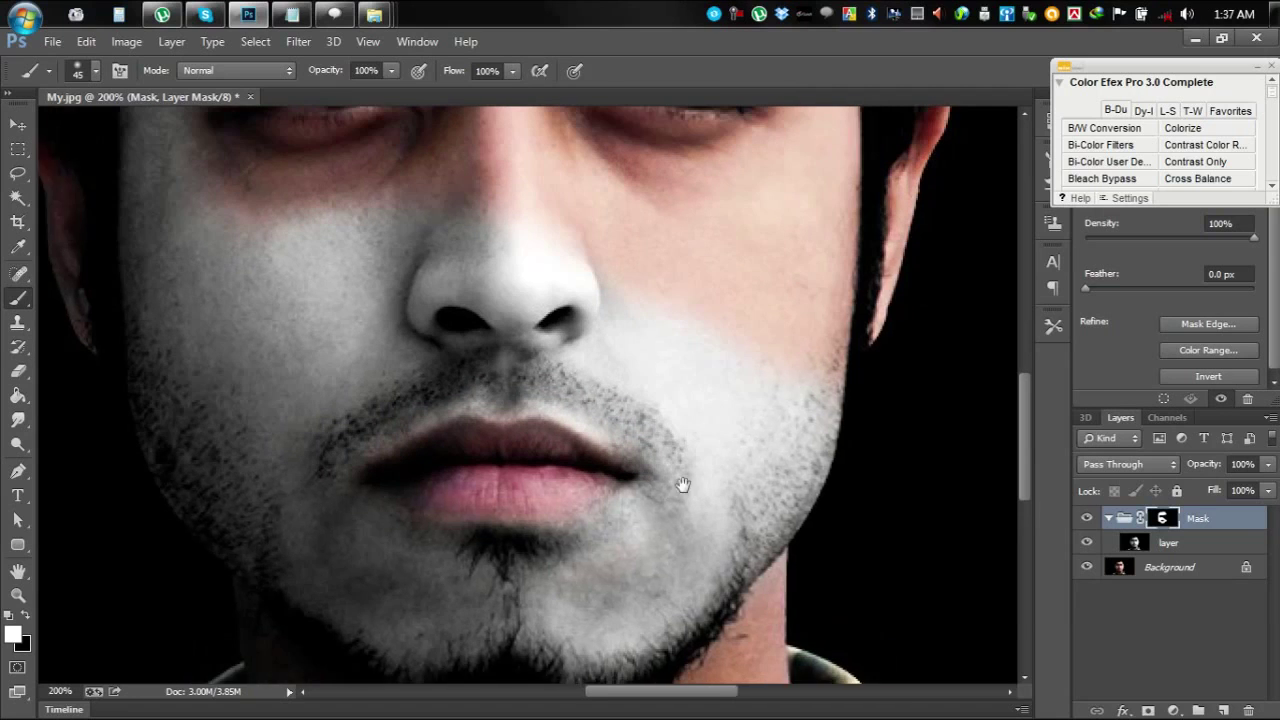
scroll(729, 420, up, 3)
mouse_move(706, 477)
mouse_down()
mouse_move(675, 455)
mouse_move(785, 449)
mouse_move(805, 412)
mouse_move(741, 441)
mouse_move(780, 439)
mouse_move(644, 391)
mouse_move(572, 346)
mouse_move(480, 351)
mouse_up()
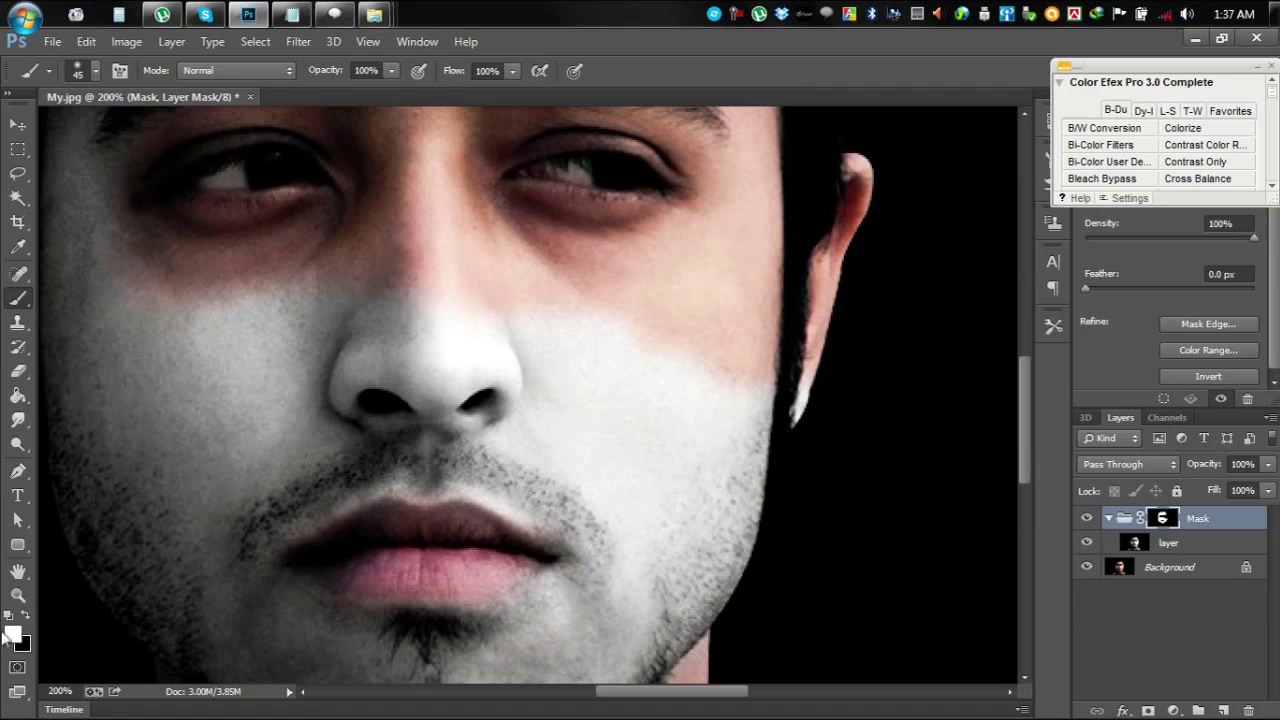
Try painting white over the lower ear on the group mask and restore its colour with black
mouse_move(866, 366)
mouse_down()
mouse_move(820, 363)
mouse_move(829, 286)
mouse_up()
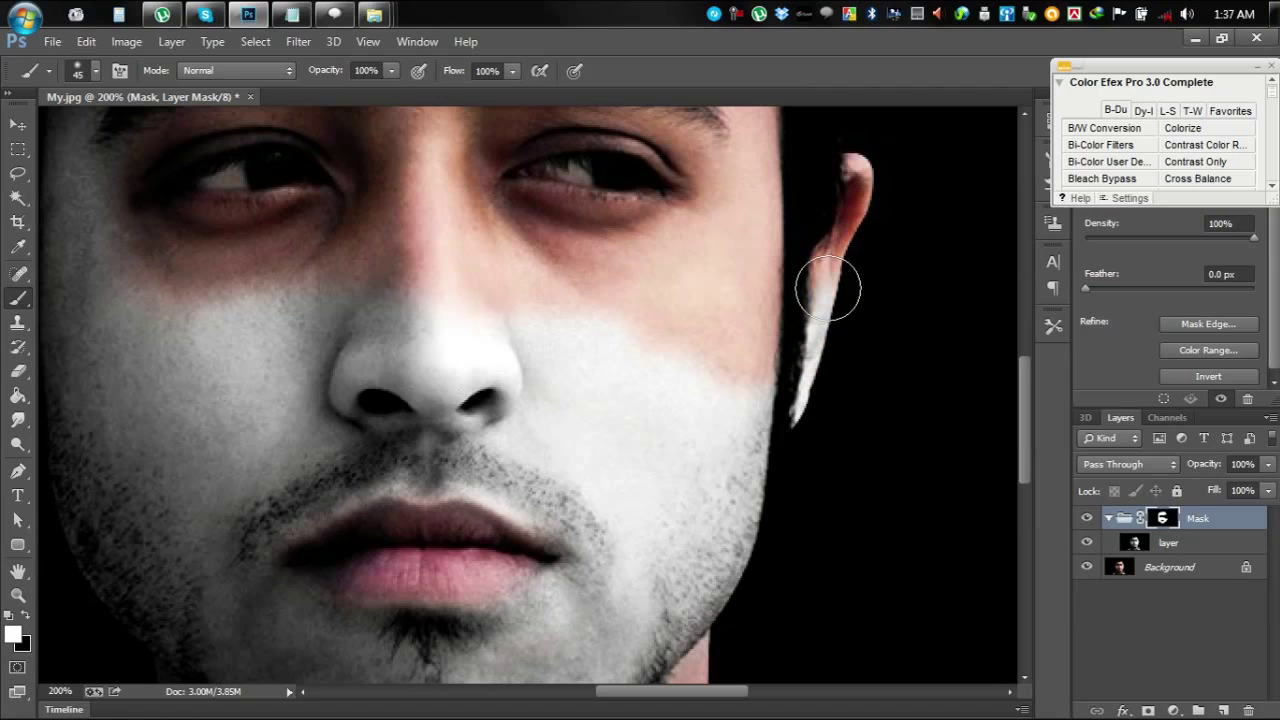
click(28, 616)
drag(823, 434, 848, 288)
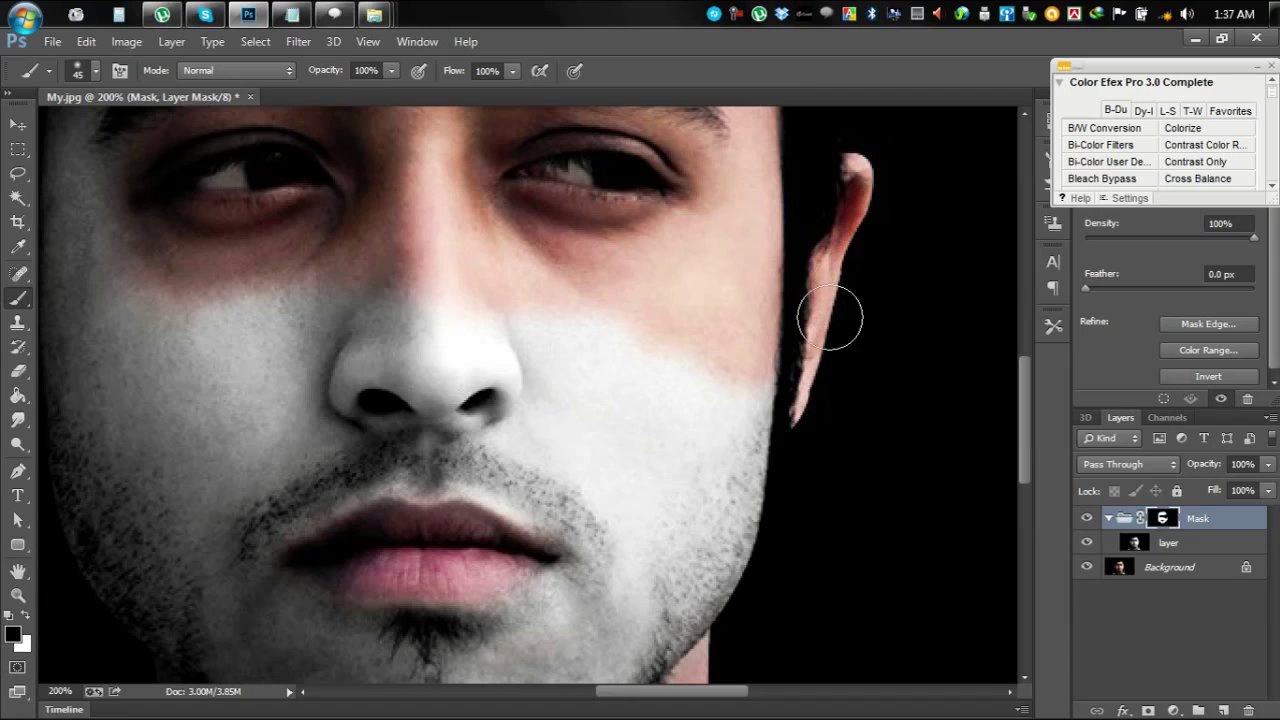
click(27, 616)
Paint white on the mask over the upper cheeks, nose bridge and brows, using a 25 px brush for the skin around the eyes
scroll(620, 440, up, 2)
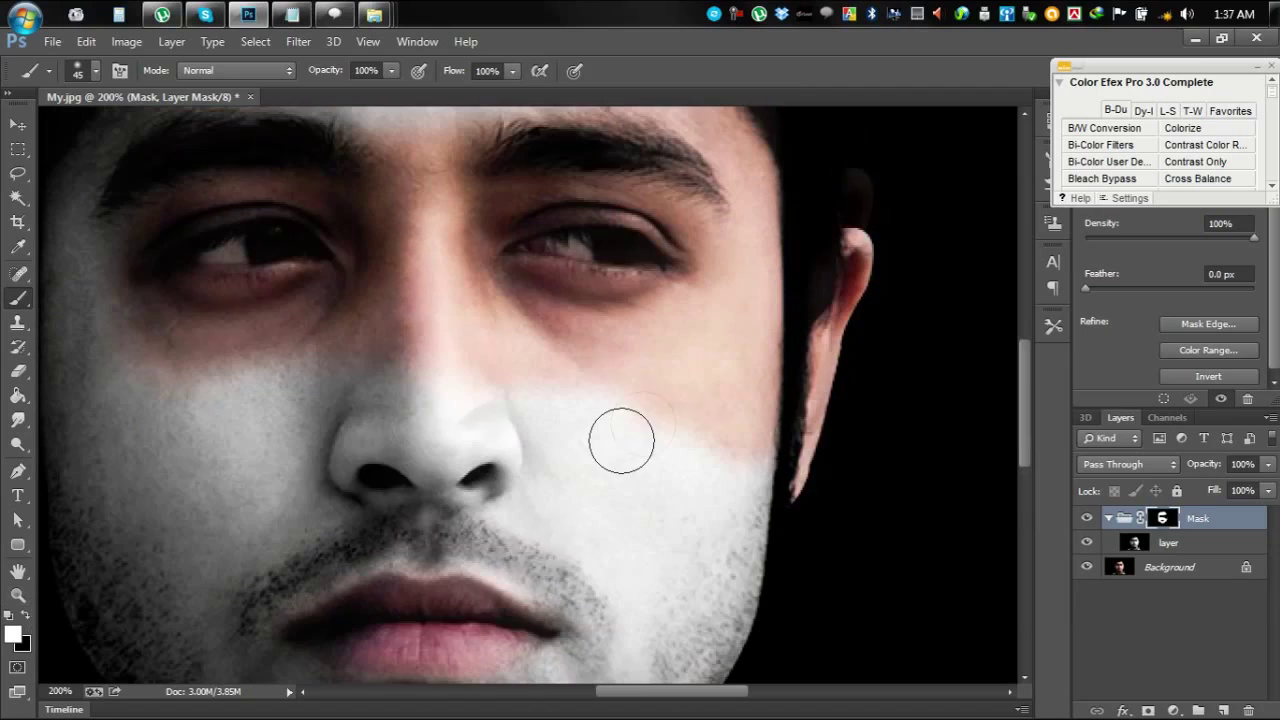
mouse_move(663, 423)
mouse_down()
mouse_move(409, 367)
mouse_move(405, 379)
mouse_move(224, 378)
mouse_move(91, 331)
mouse_move(168, 374)
mouse_move(263, 507)
mouse_up()
mouse_move(420, 495)
mouse_down()
mouse_move(484, 443)
mouse_move(467, 279)
mouse_move(419, 225)
mouse_move(748, 222)
mouse_move(565, 185)
mouse_move(785, 200)
mouse_move(825, 293)
mouse_move(491, 286)
mouse_move(518, 268)
mouse_move(535, 308)
mouse_move(666, 297)
mouse_move(642, 296)
mouse_move(785, 342)
mouse_move(760, 330)
mouse_move(808, 310)
mouse_move(832, 350)
mouse_move(809, 570)
mouse_move(792, 515)
mouse_move(795, 411)
mouse_move(760, 439)
mouse_move(774, 400)
mouse_move(741, 419)
mouse_move(617, 420)
mouse_move(558, 395)
mouse_move(525, 354)
mouse_move(659, 475)
mouse_move(696, 466)
mouse_move(586, 456)
mouse_move(724, 456)
mouse_move(605, 454)
mouse_move(548, 417)
mouse_move(524, 359)
mouse_move(568, 318)
mouse_up()
mouse_move(383, 434)
mouse_down()
mouse_move(440, 421)
mouse_move(337, 438)
mouse_move(214, 423)
mouse_move(423, 410)
mouse_move(450, 373)
mouse_move(420, 313)
mouse_move(367, 283)
mouse_move(263, 292)
mouse_move(196, 341)
mouse_move(172, 396)
mouse_move(149, 334)
mouse_move(360, 293)
mouse_move(439, 359)
mouse_move(428, 336)
mouse_move(440, 388)
mouse_move(365, 432)
mouse_move(278, 445)
mouse_move(232, 430)
mouse_move(468, 481)
mouse_move(629, 433)
mouse_move(611, 408)
mouse_move(760, 428)
mouse_move(729, 403)
mouse_up()
key(bracketleft)
key(bracketleft)
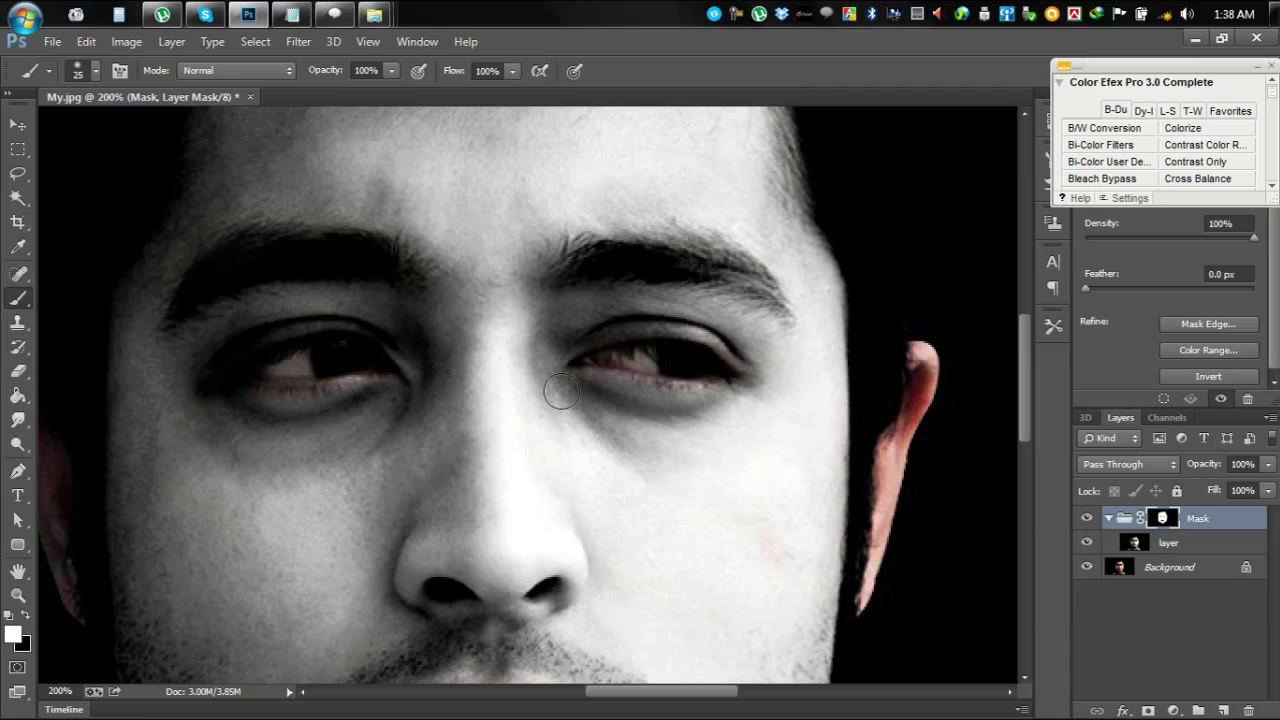
key(ctrl+minus)
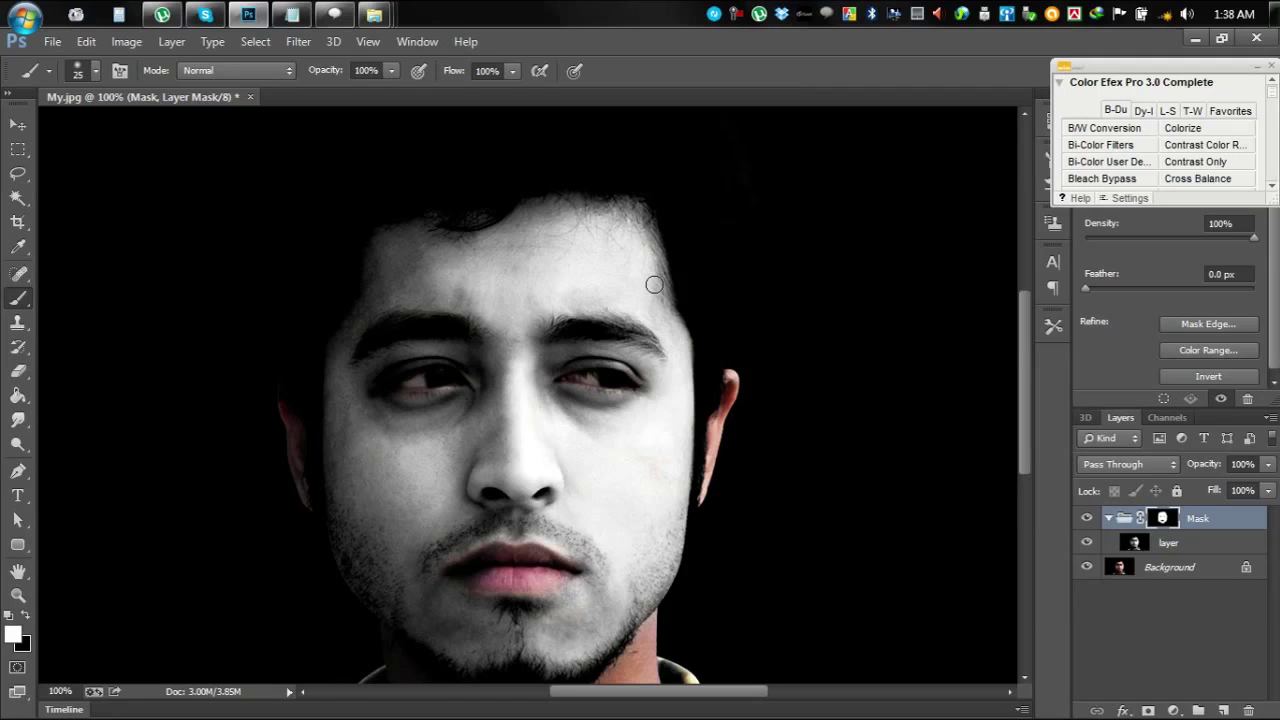
Switch to the Flag Face window in Windows Explorer and go back to the Face flag folder
mouse_move(389, 18)
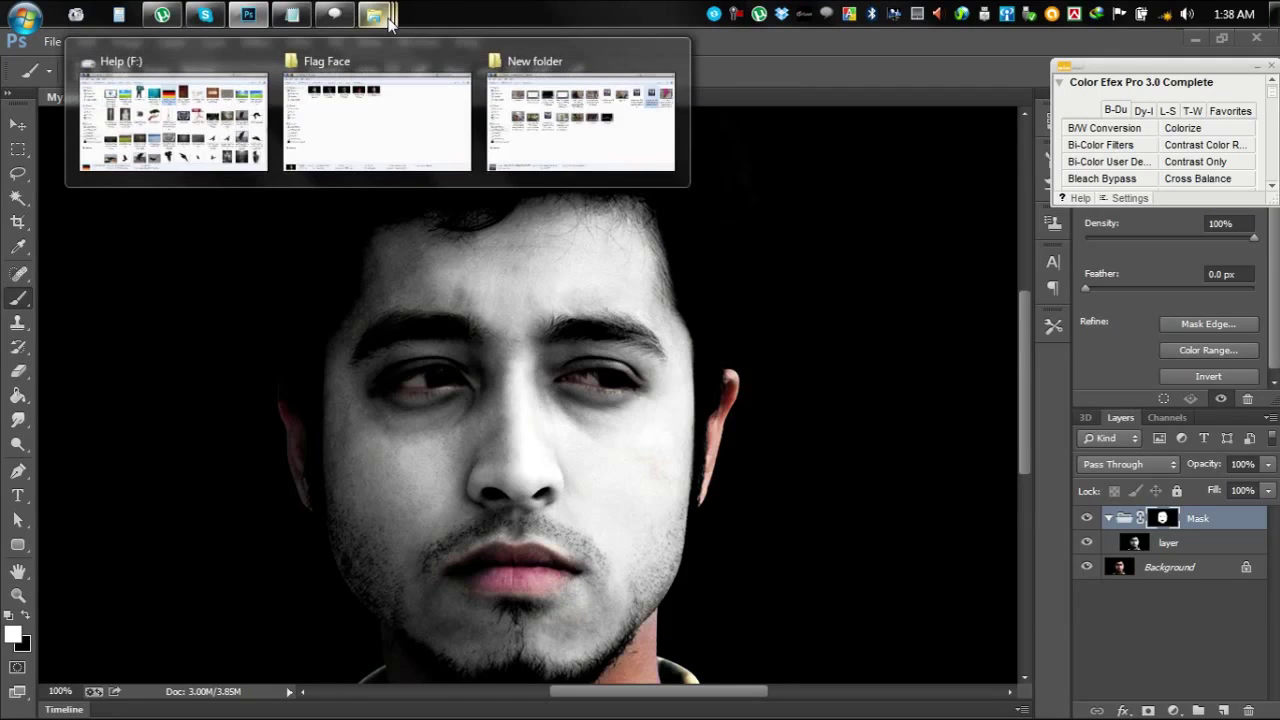
click(324, 108)
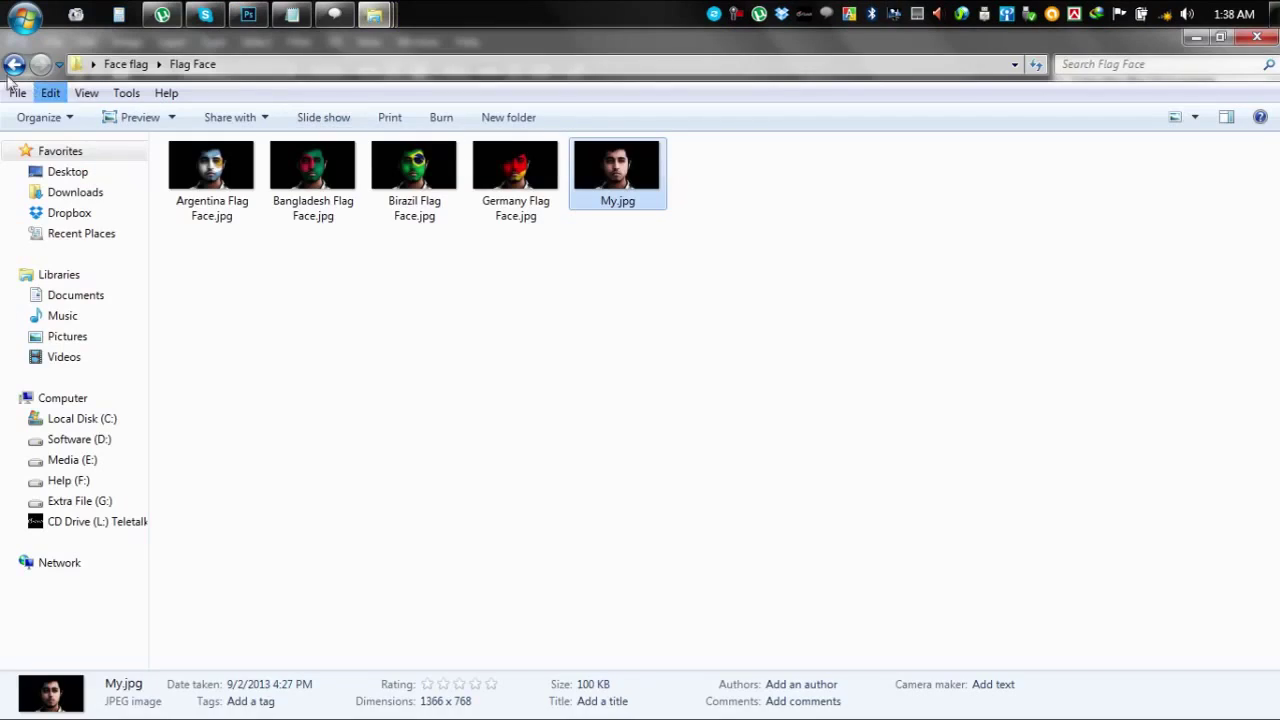
click(13, 65)
Examine the Argentina, Bangladesh, Brazil and Germany flag images available in the Face flag folder
click(331, 250)
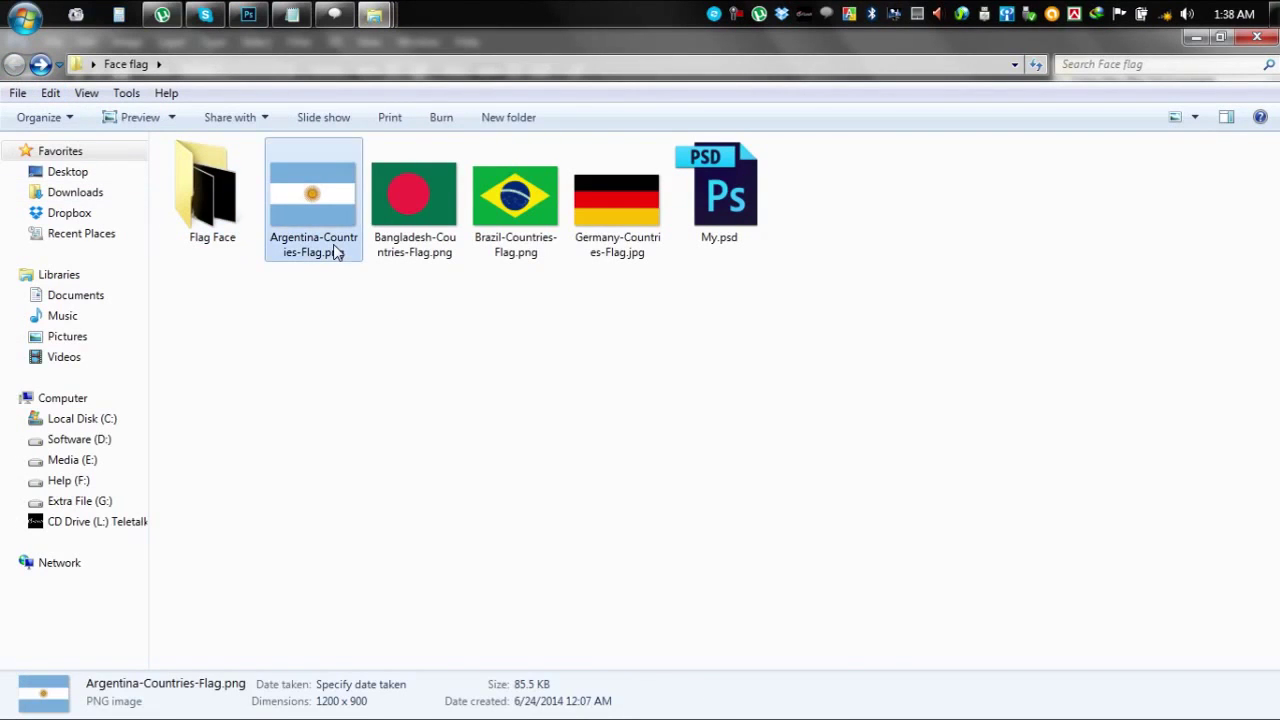
click(443, 252)
click(508, 249)
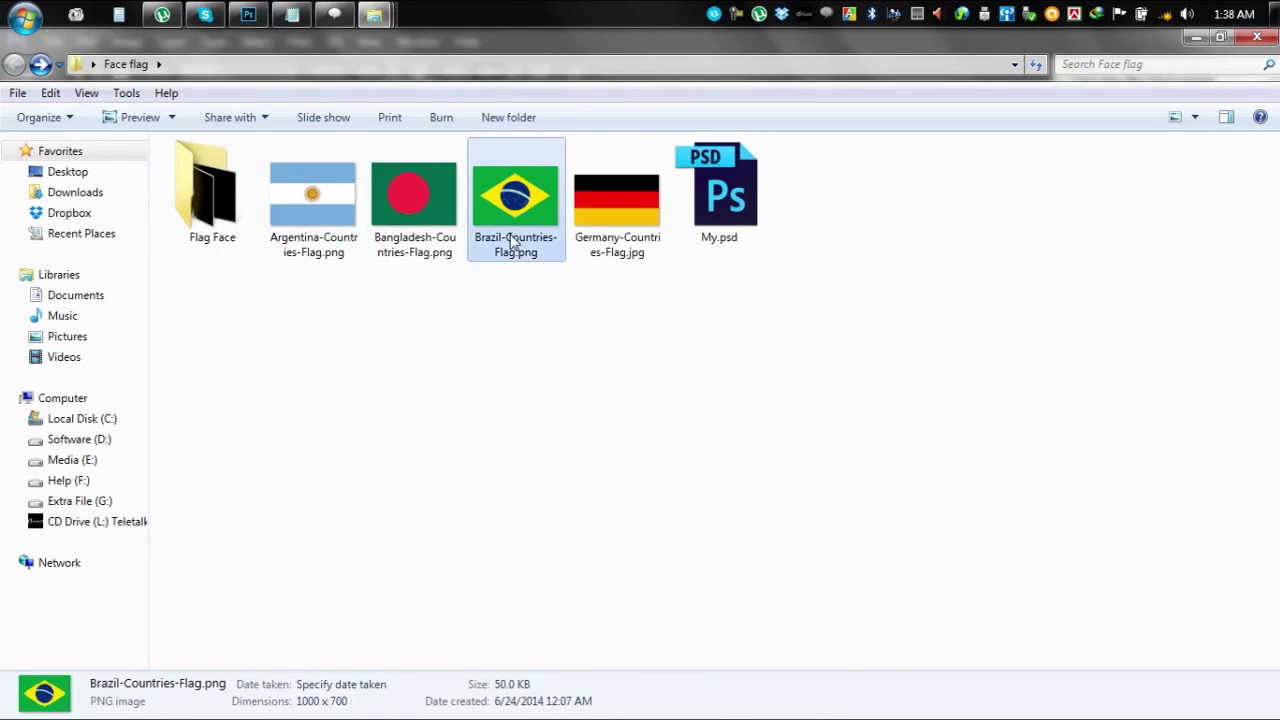
click(621, 258)
click(622, 301)
right_click(617, 294)
click(672, 382)
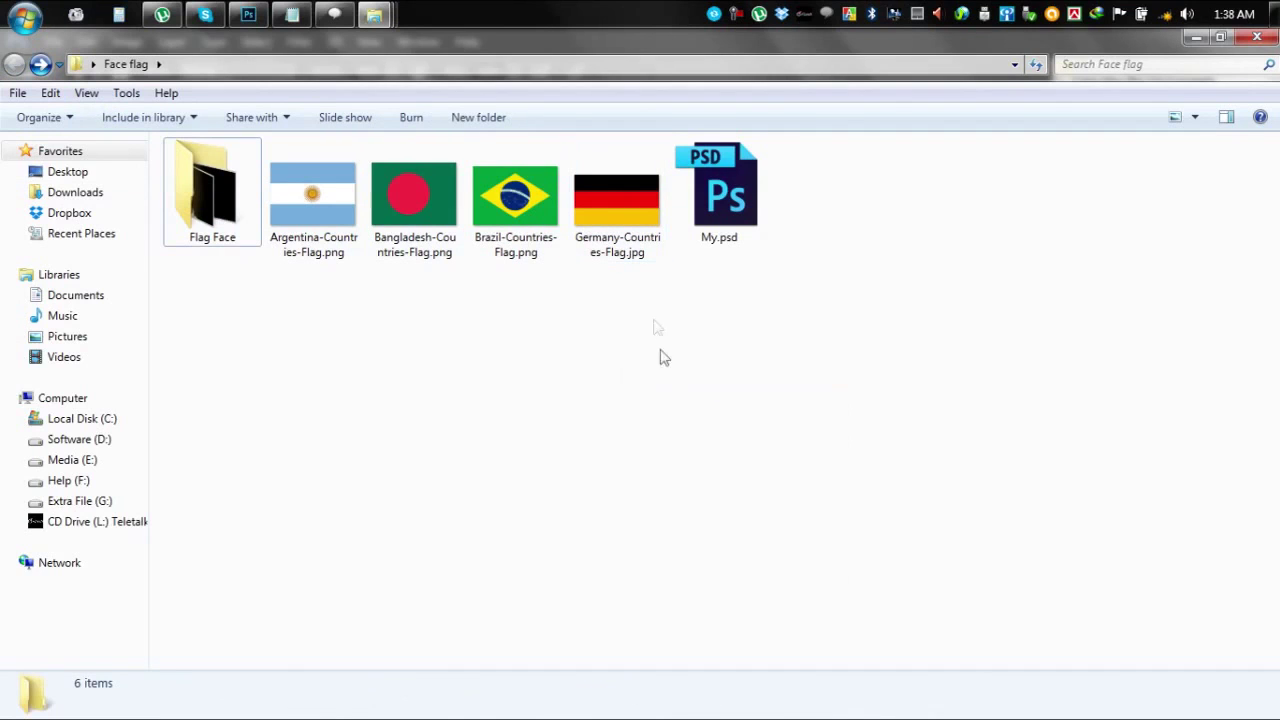
click(617, 250)
drag(642, 334, 333, 194)
click(676, 345)
drag(656, 318, 280, 160)
drag(660, 284, 290, 160)
click(508, 302)
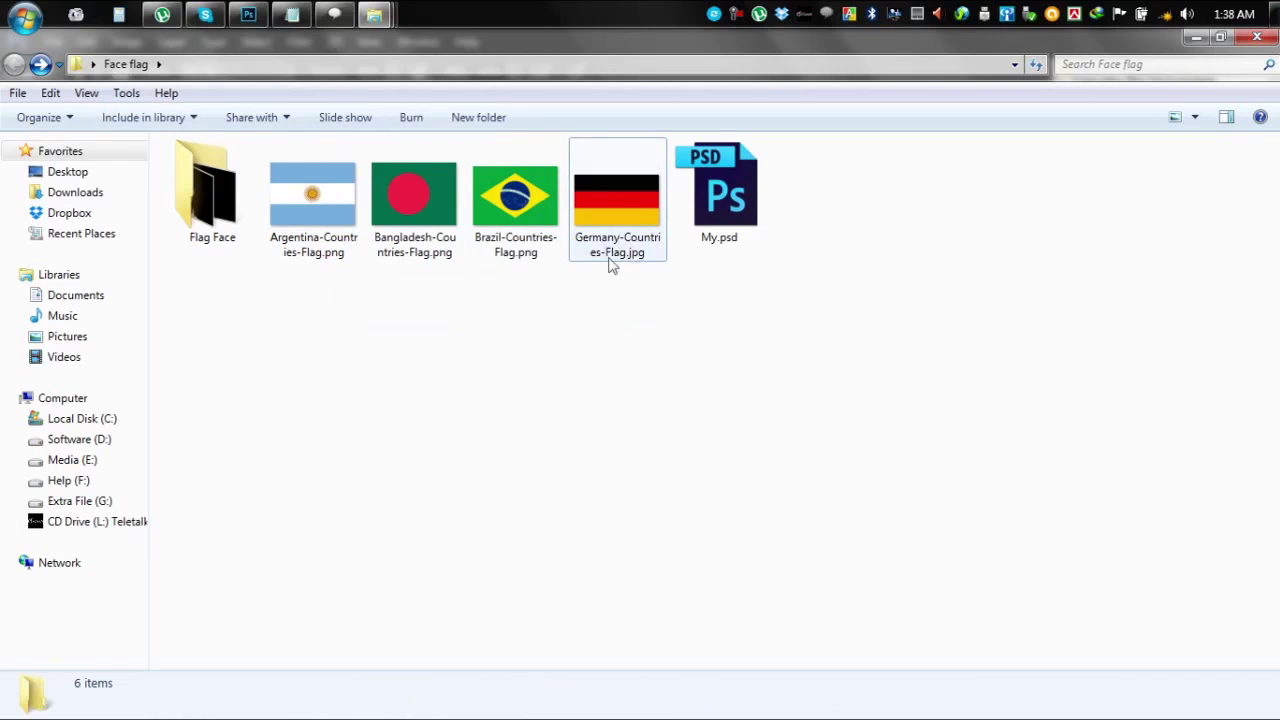
mouse_move(605, 259)
Open Argentina-Countries-Flag.png in Photoshop, select the whole flag and copy it
drag(320, 228, 346, 97)
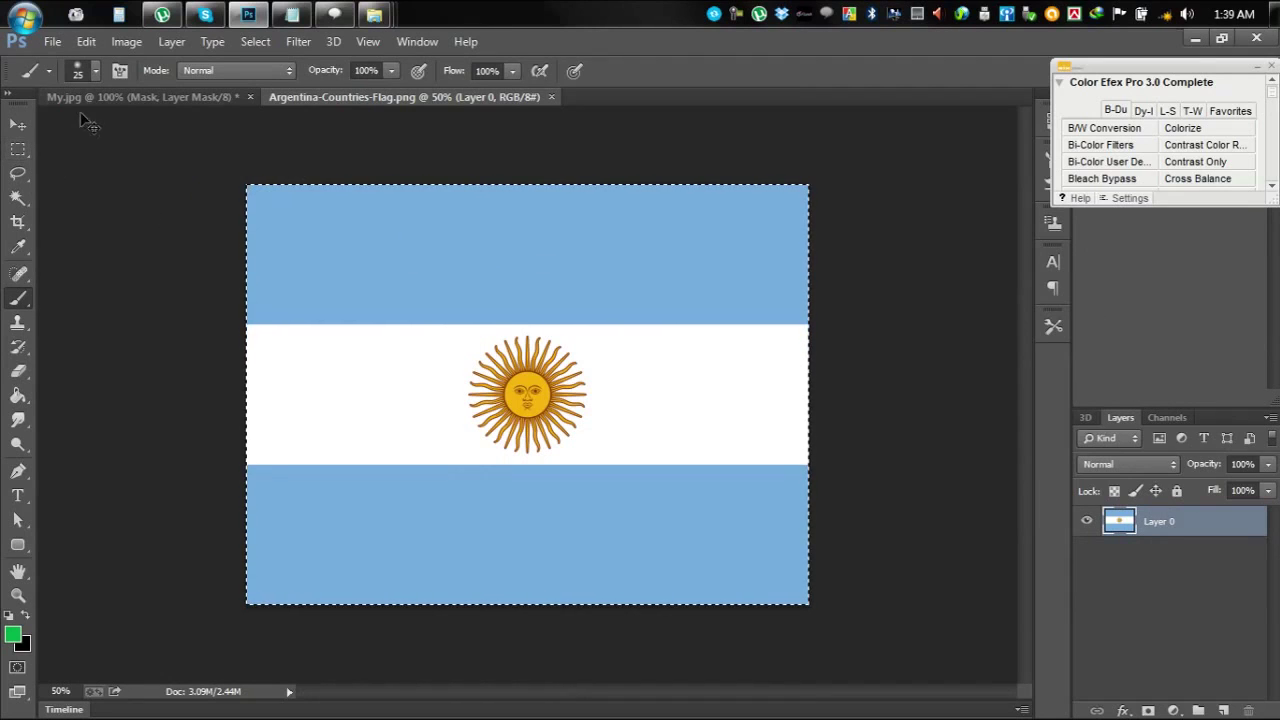
click(87, 41)
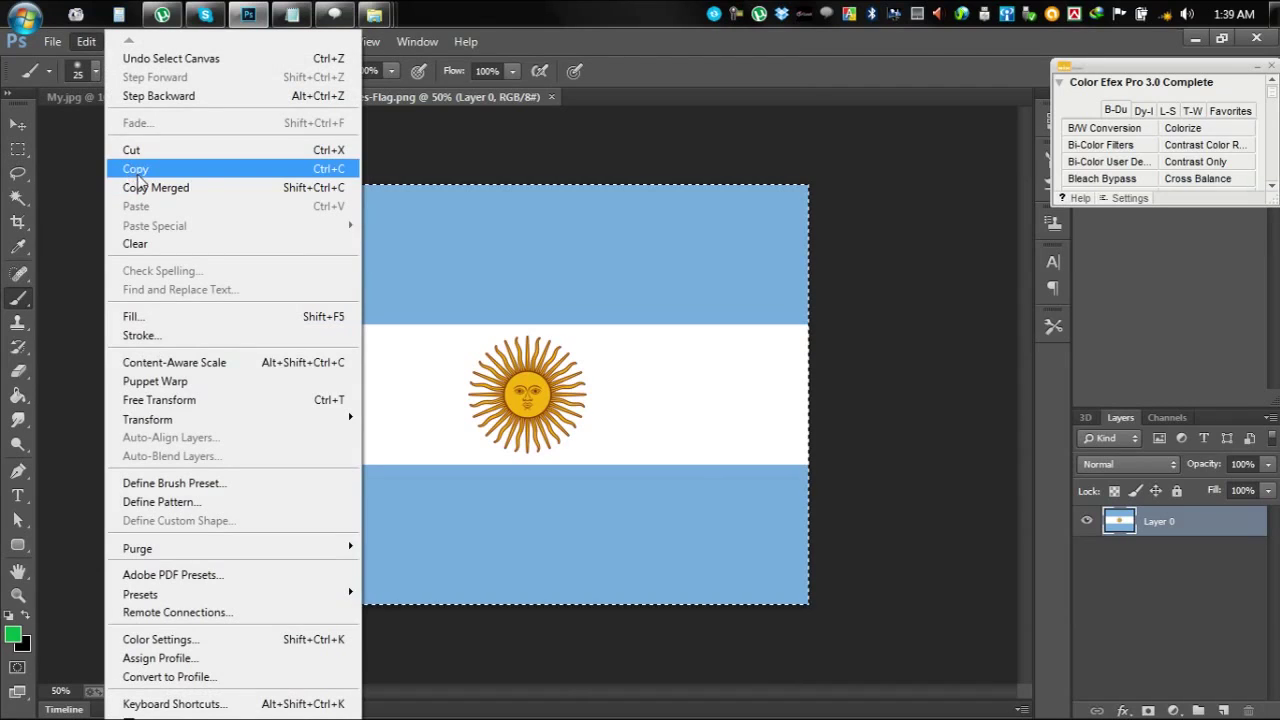
click(137, 172)
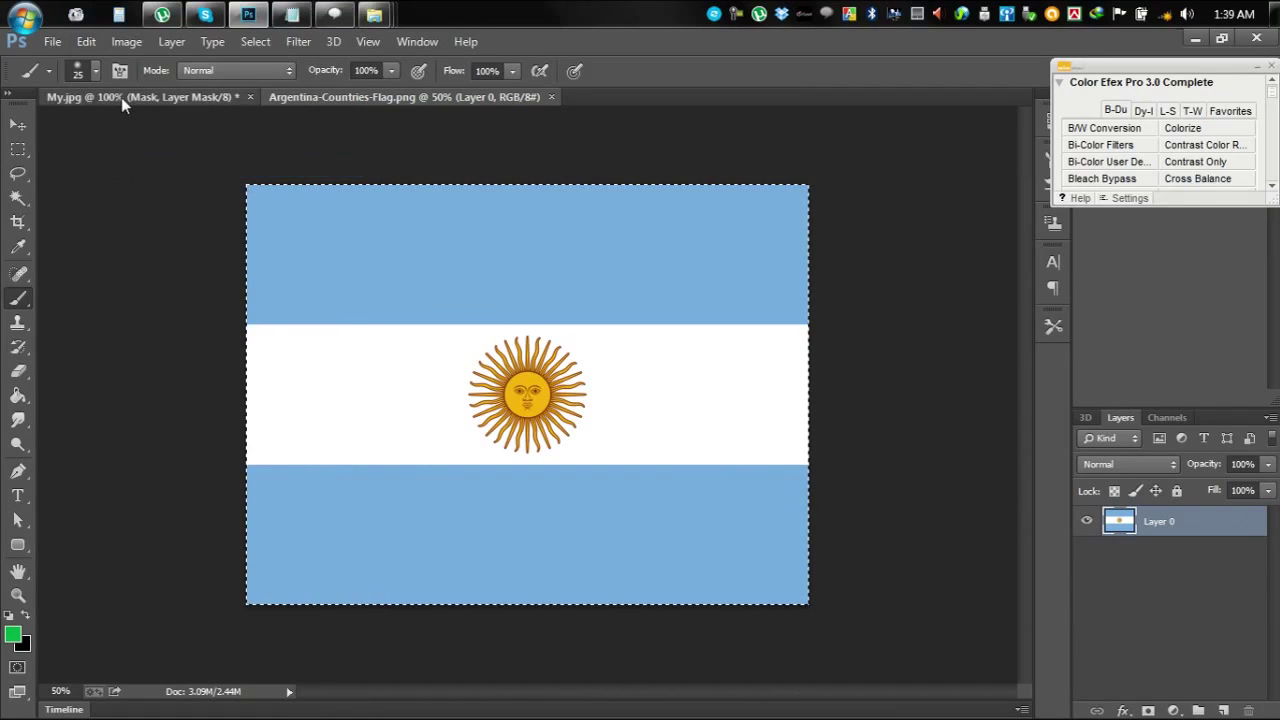
Paste the copied flag into My.jpg directly above the black-and-white layer inside the Mask group
click(121, 97)
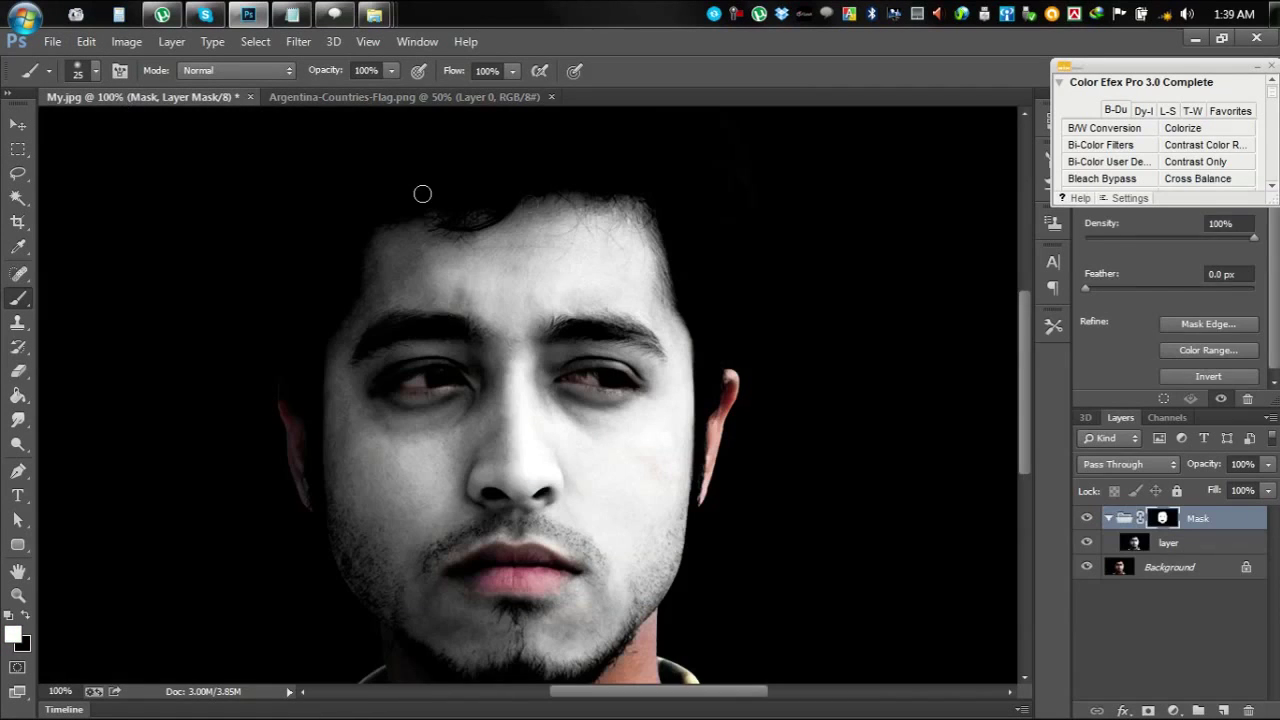
click(1180, 543)
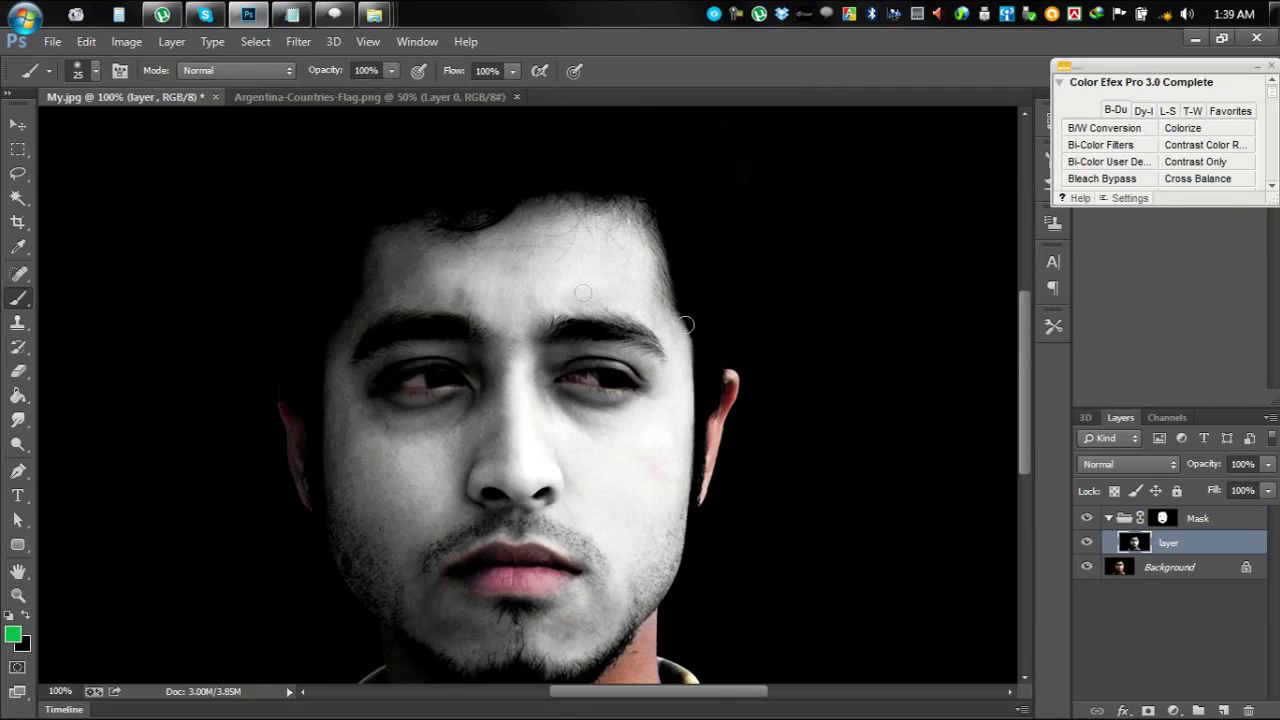
click(92, 41)
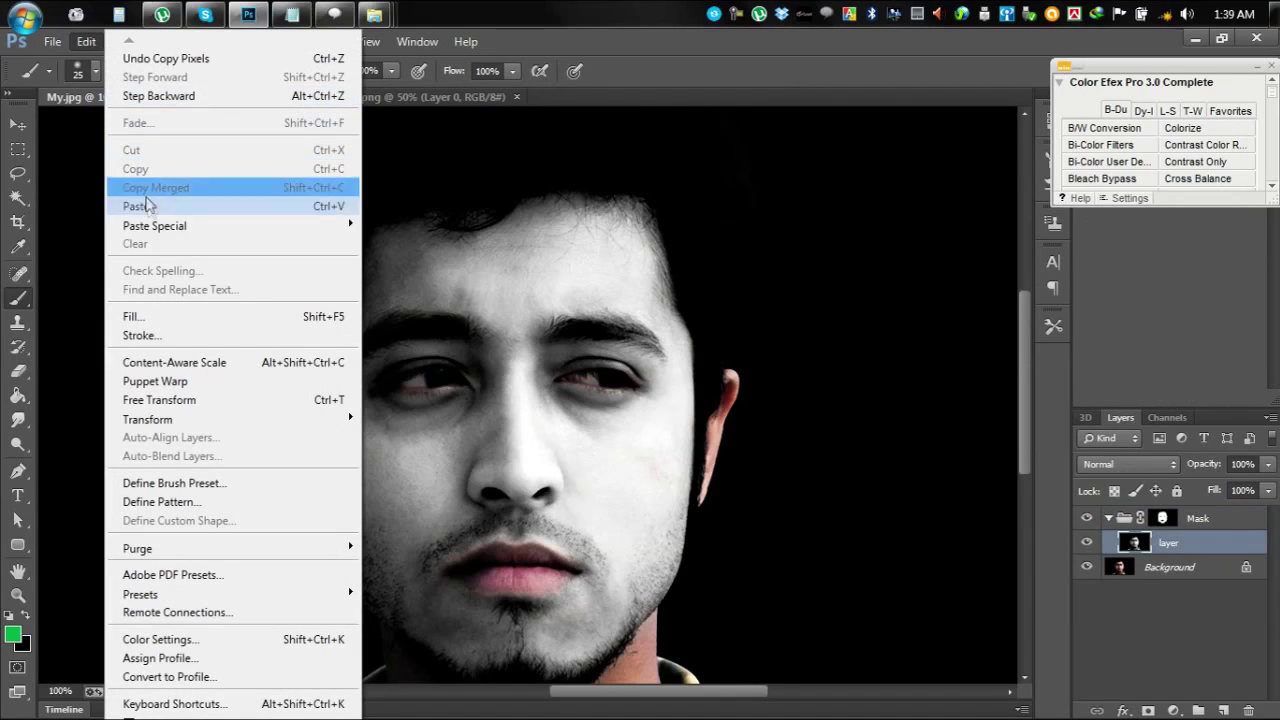
click(150, 208)
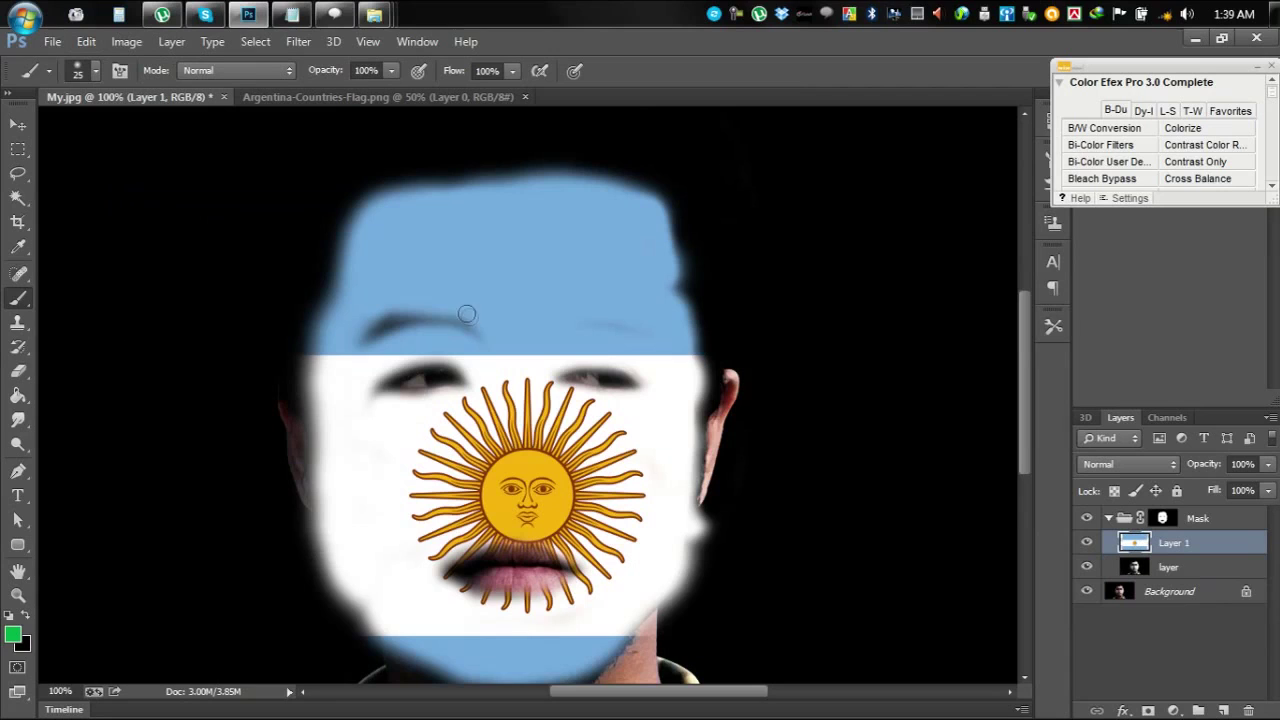
key(ctrl+minus)
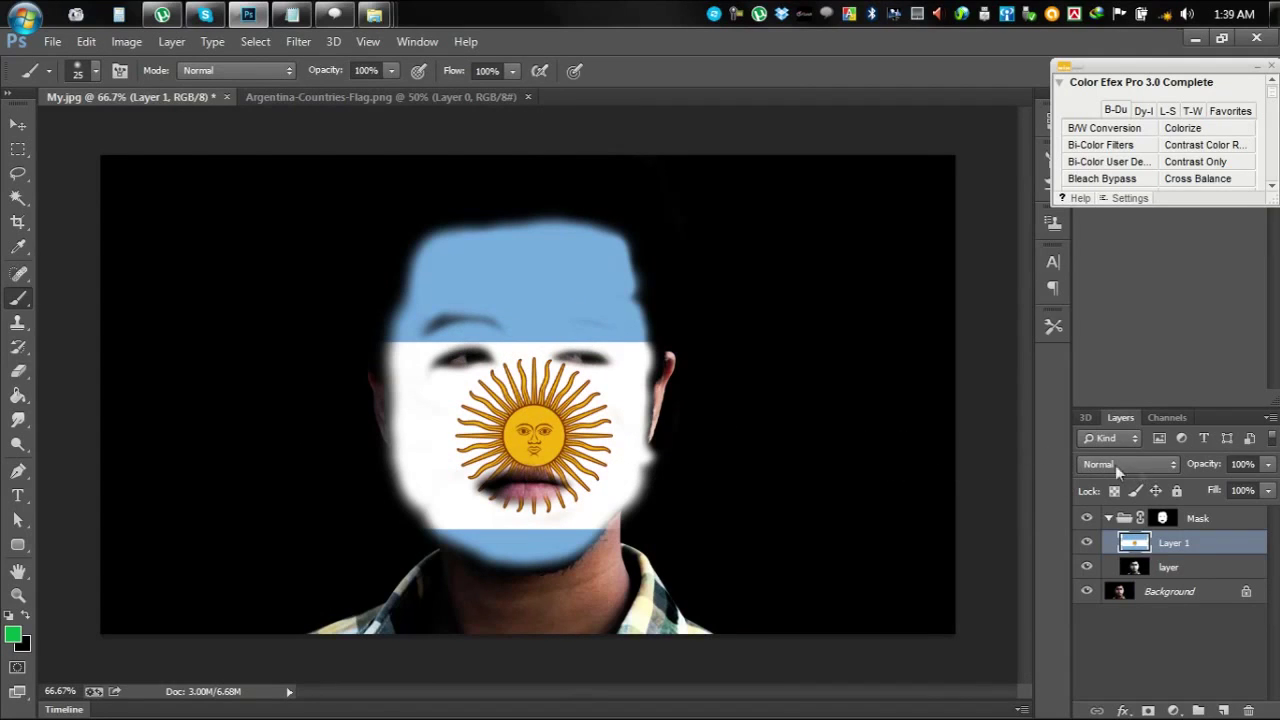
Set the pasted flag layer's blend mode to Multiply and move the flag up so its sun covers the nose
click(1163, 465)
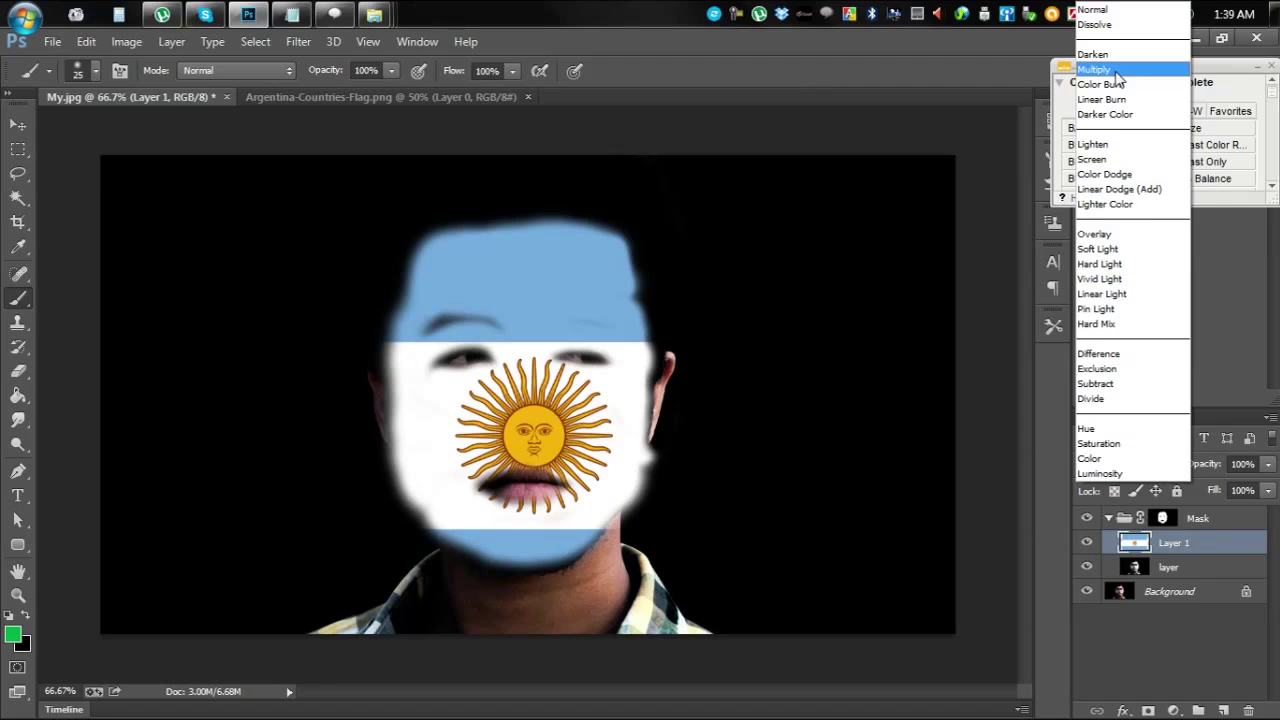
click(1010, 243)
click(1113, 465)
click(1100, 70)
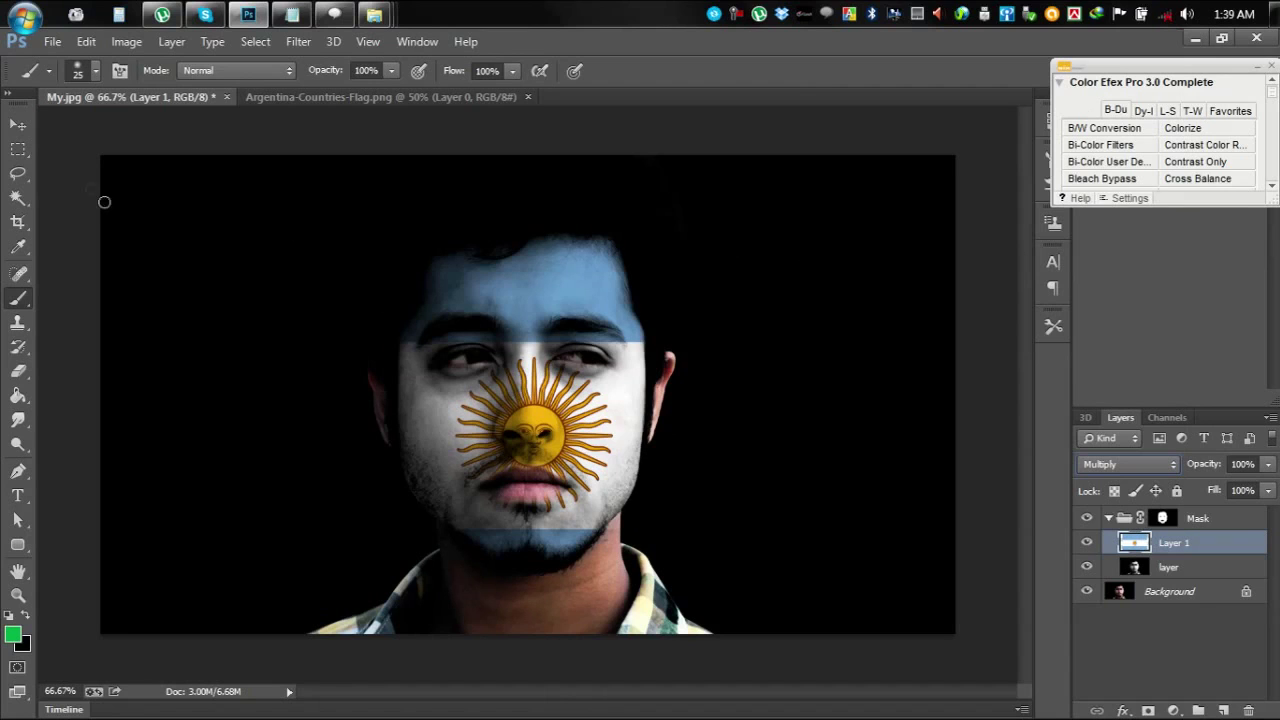
click(18, 124)
mouse_move(551, 425)
mouse_down()
mouse_move(570, 400)
mouse_move(538, 382)
mouse_move(562, 398)
mouse_move(551, 350)
mouse_move(542, 398)
mouse_up()
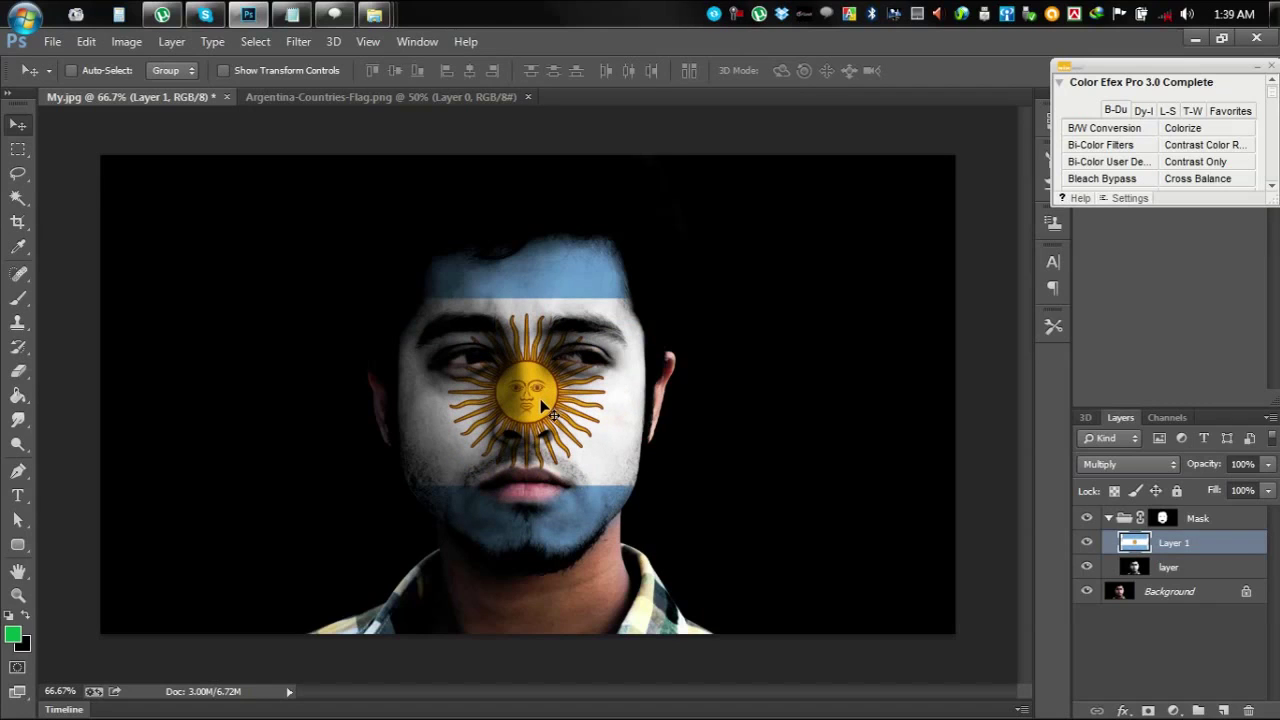
Rotate the flag layer to -25.90° and scale it to 62.23%, placing its sun over the eye beside the nose's lit side
key(ctrl+t)
drag(952, 523, 1185, 368)
drag(553, 402, 659, 422)
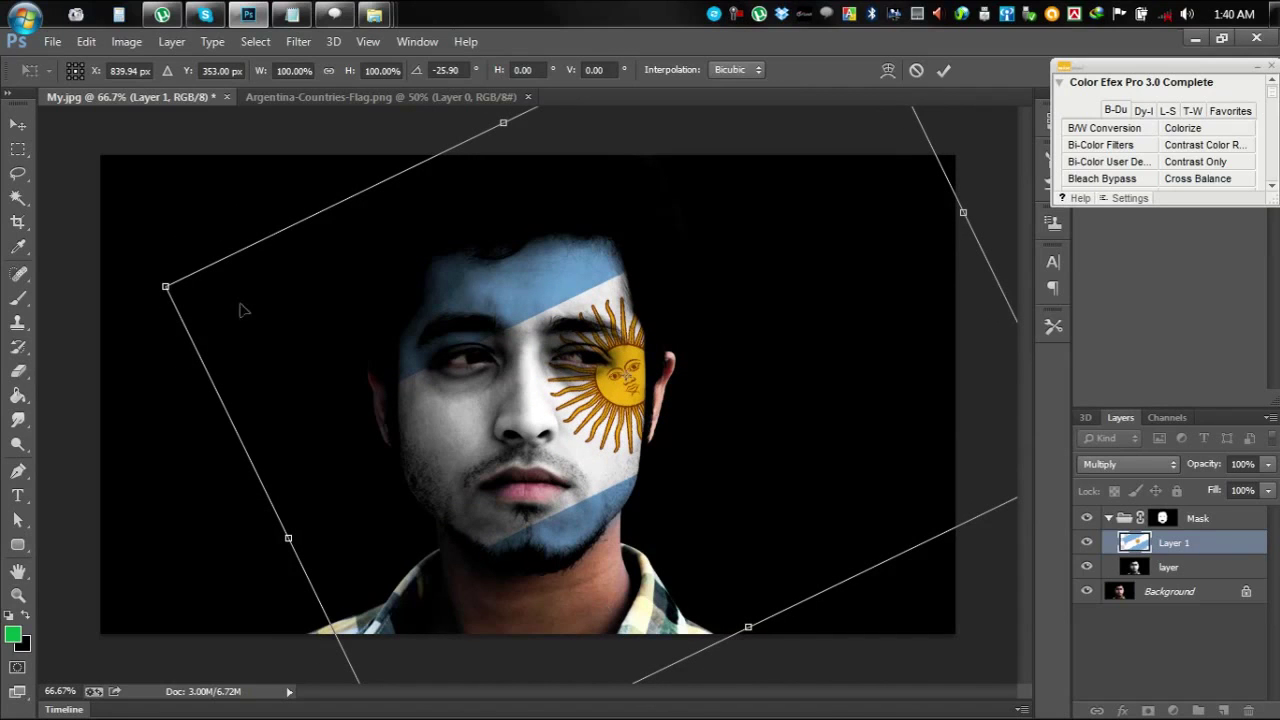
drag(180, 299, 309, 341)
mouse_move(677, 461)
mouse_down()
mouse_move(676, 390)
mouse_move(557, 392)
mouse_move(672, 441)
mouse_move(671, 457)
mouse_up()
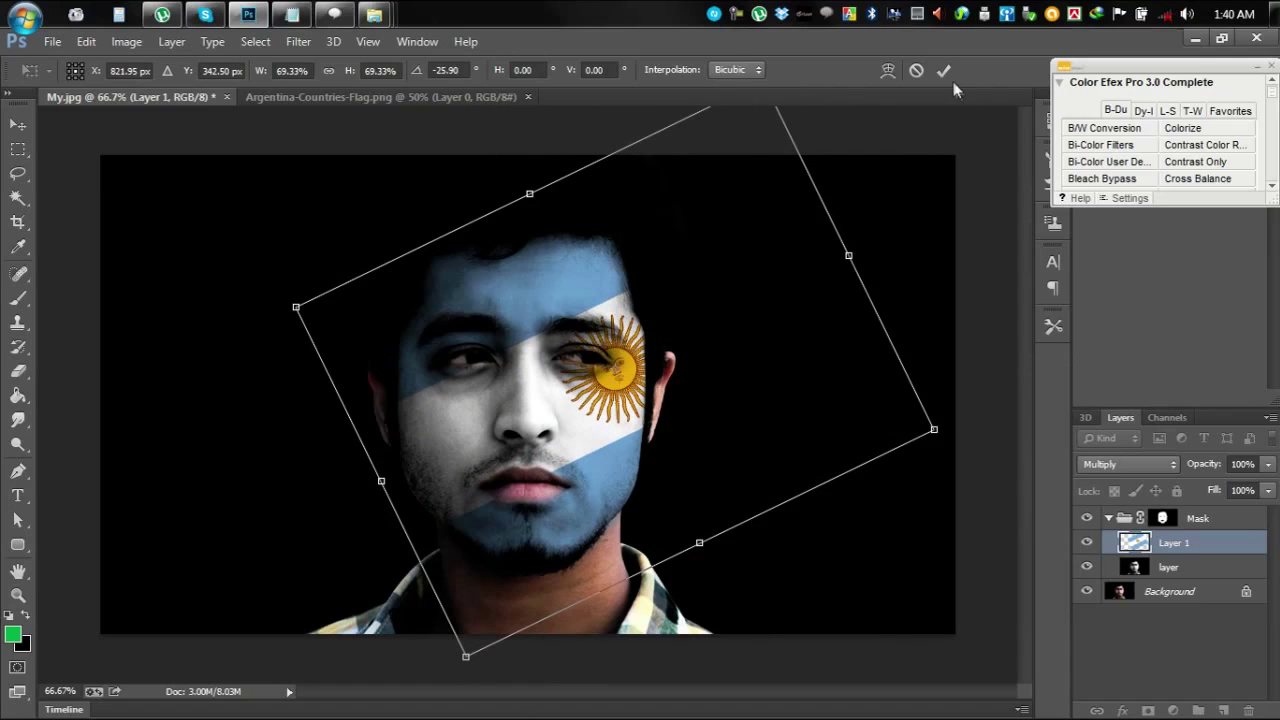
drag(935, 430, 868, 418)
mouse_move(745, 350)
mouse_down()
mouse_move(783, 343)
mouse_move(764, 353)
mouse_up()
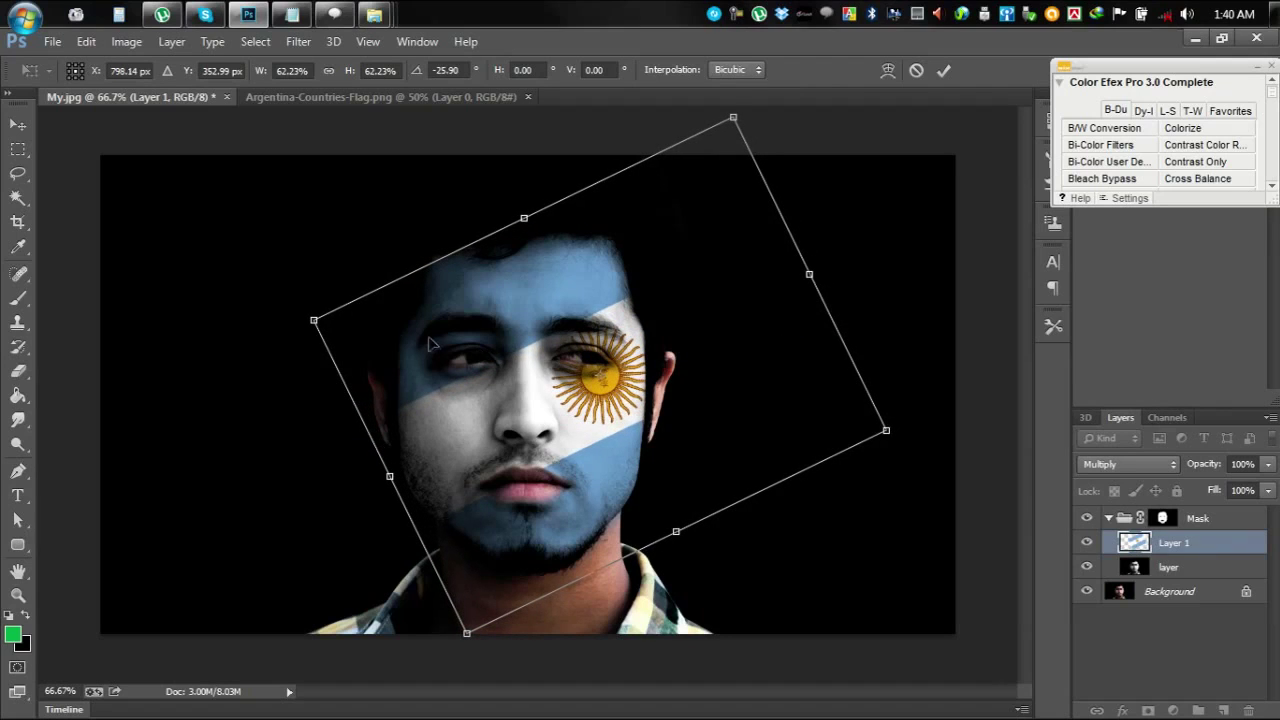
click(947, 73)
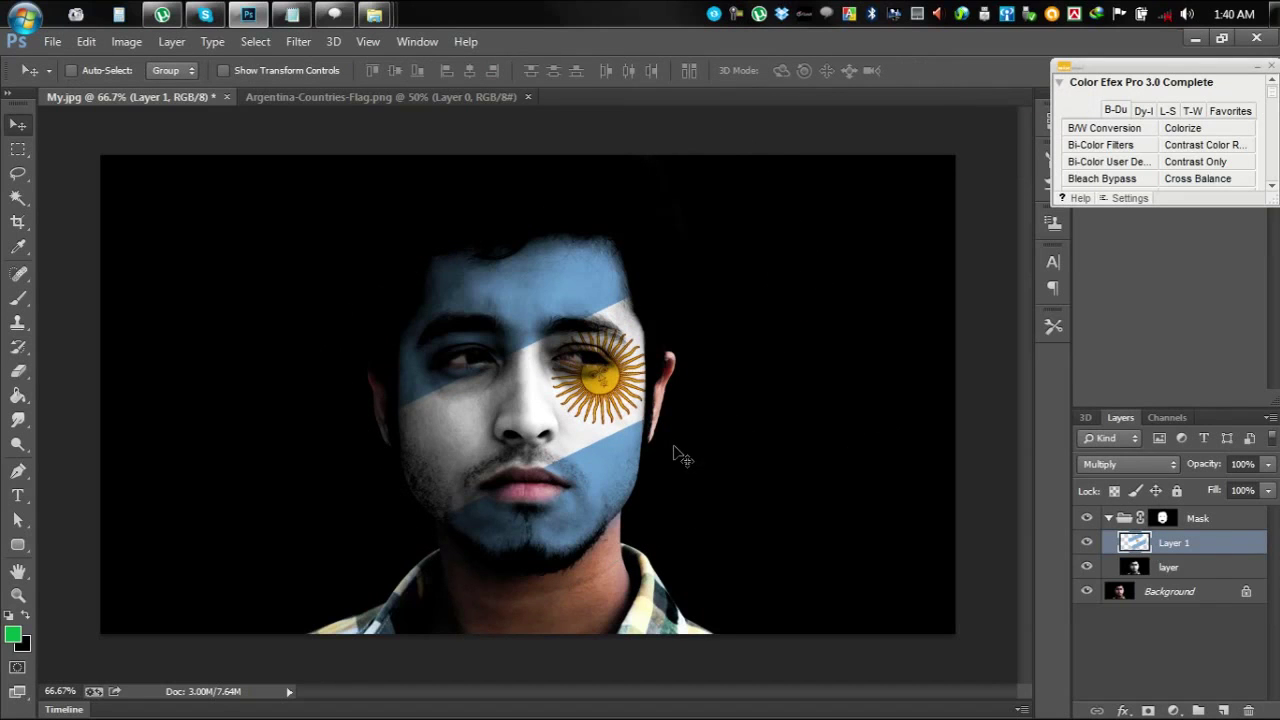
Smudge the flag's edge between the upper blue stripe and the white band with a 20 px Smudge tool at 50% strength
key(ctrl+plus)
key(ctrl+plus)
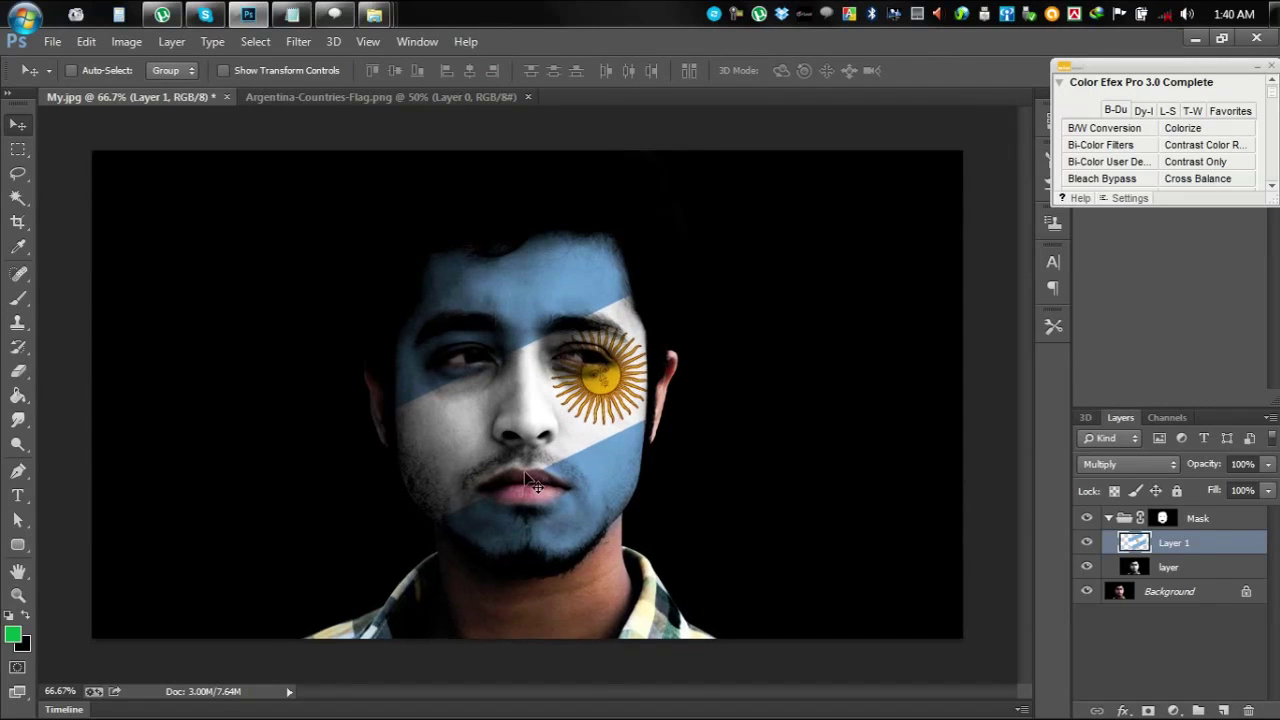
scroll(516, 470, down, 1)
scroll(518, 478, down, 2)
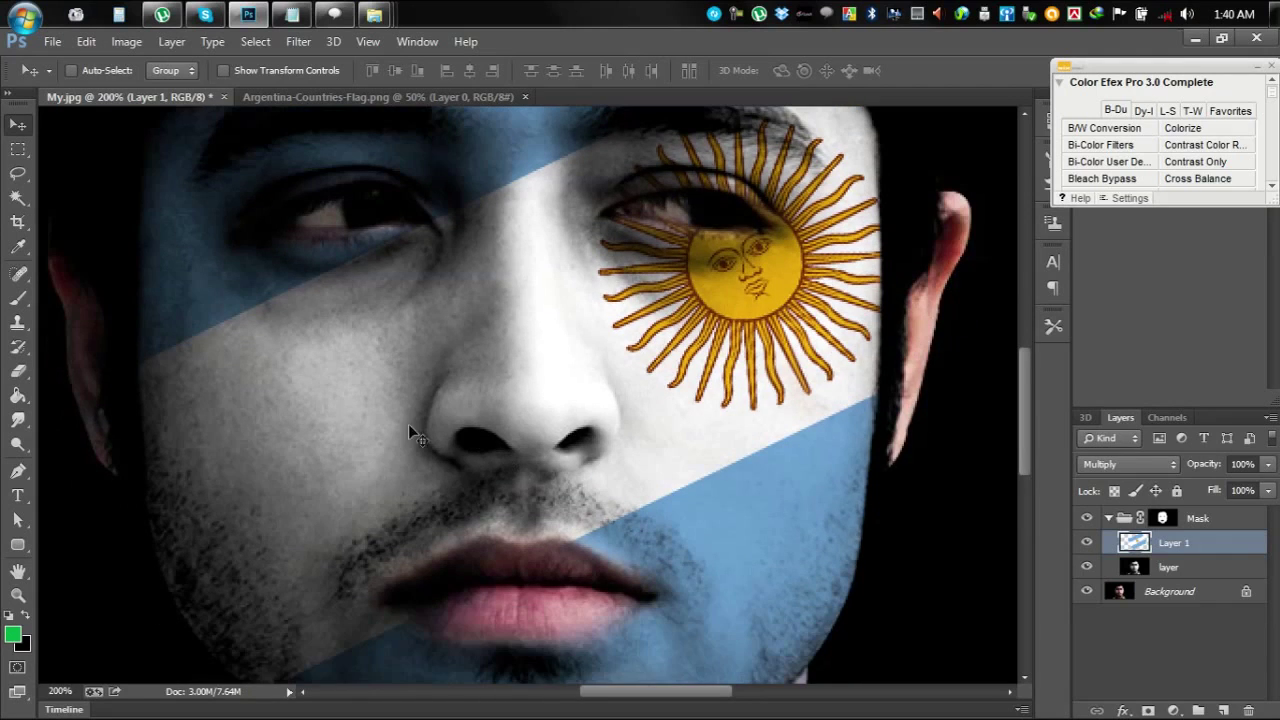
drag(393, 413, 437, 500)
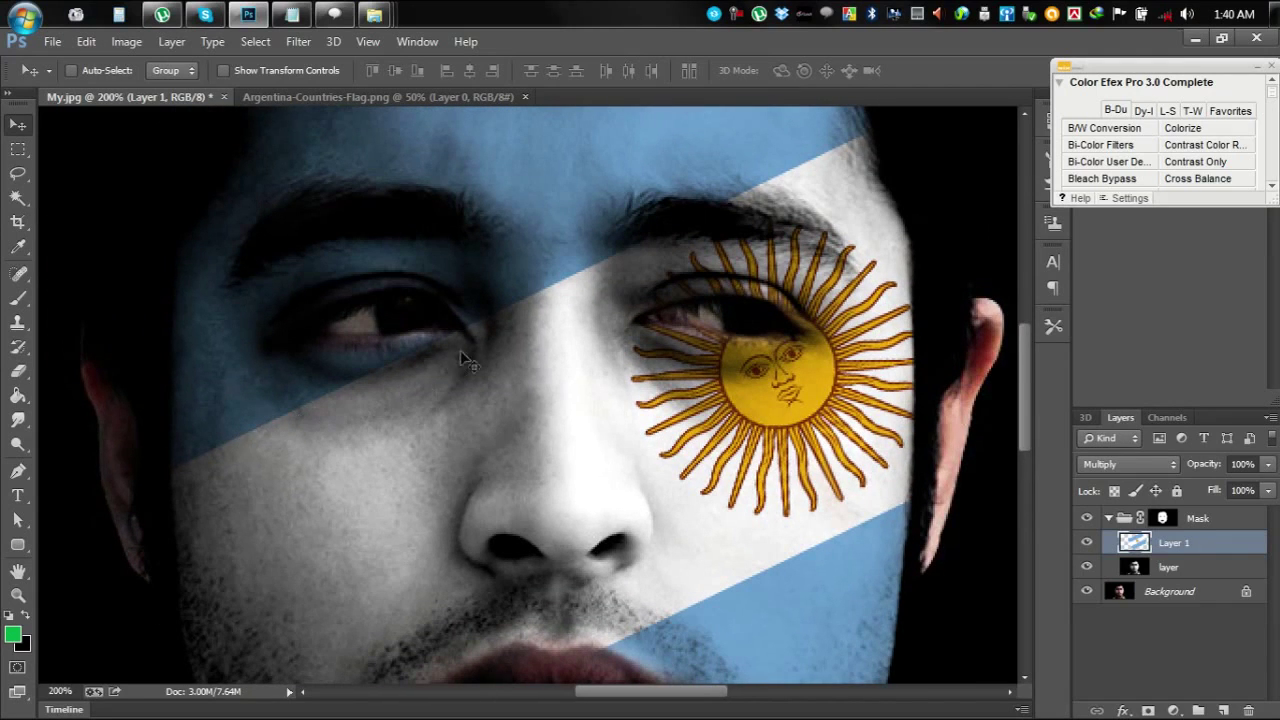
drag(412, 372, 515, 365)
scroll(845, 515, down, 2)
scroll(845, 505, left, 2)
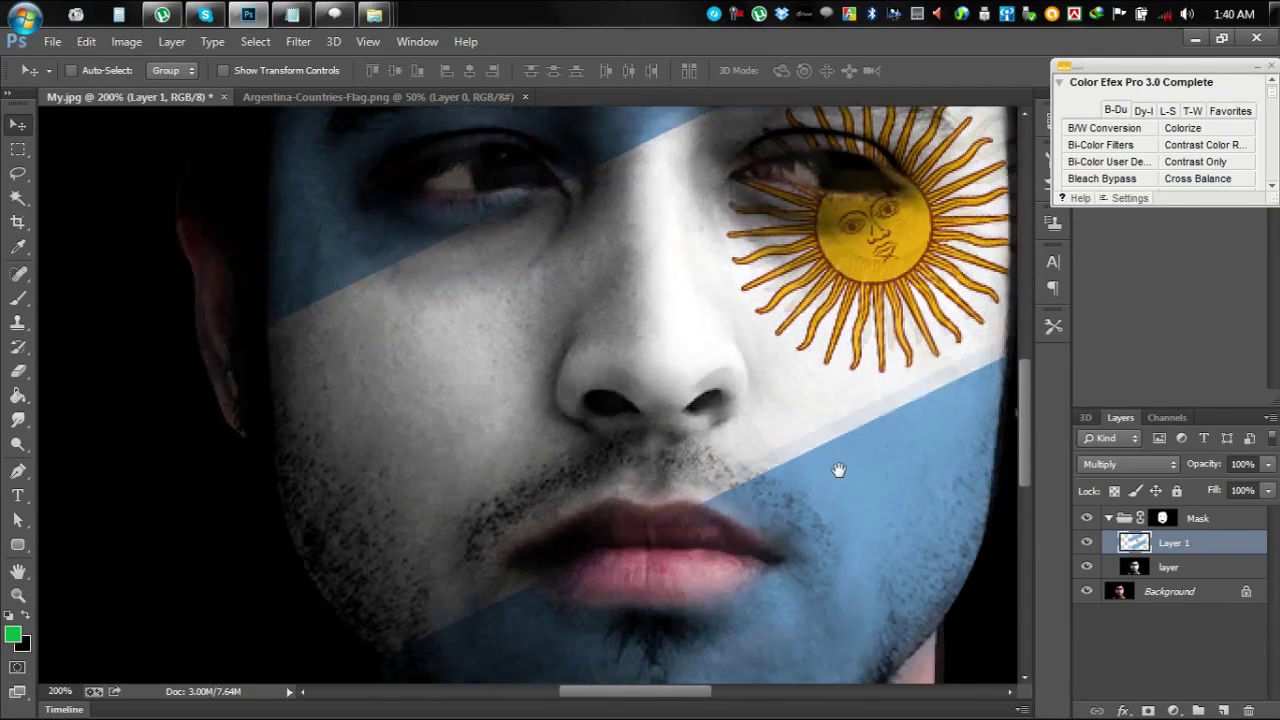
click(20, 420)
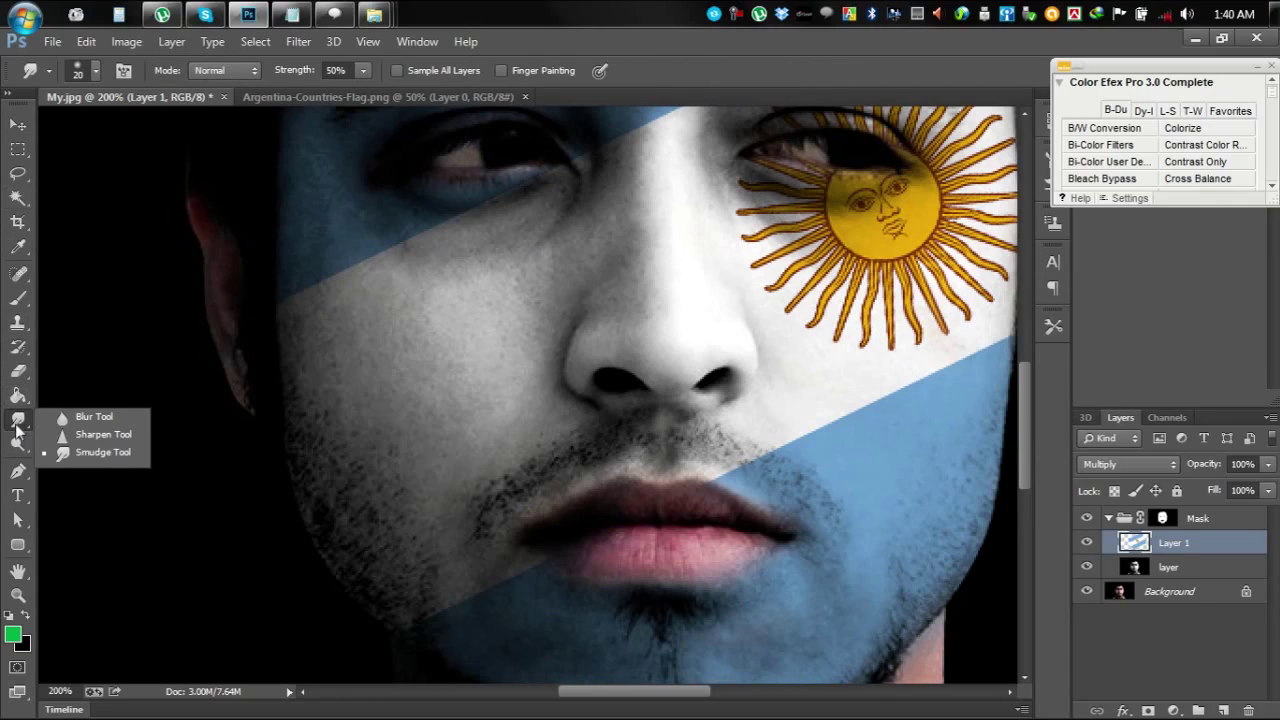
click(104, 455)
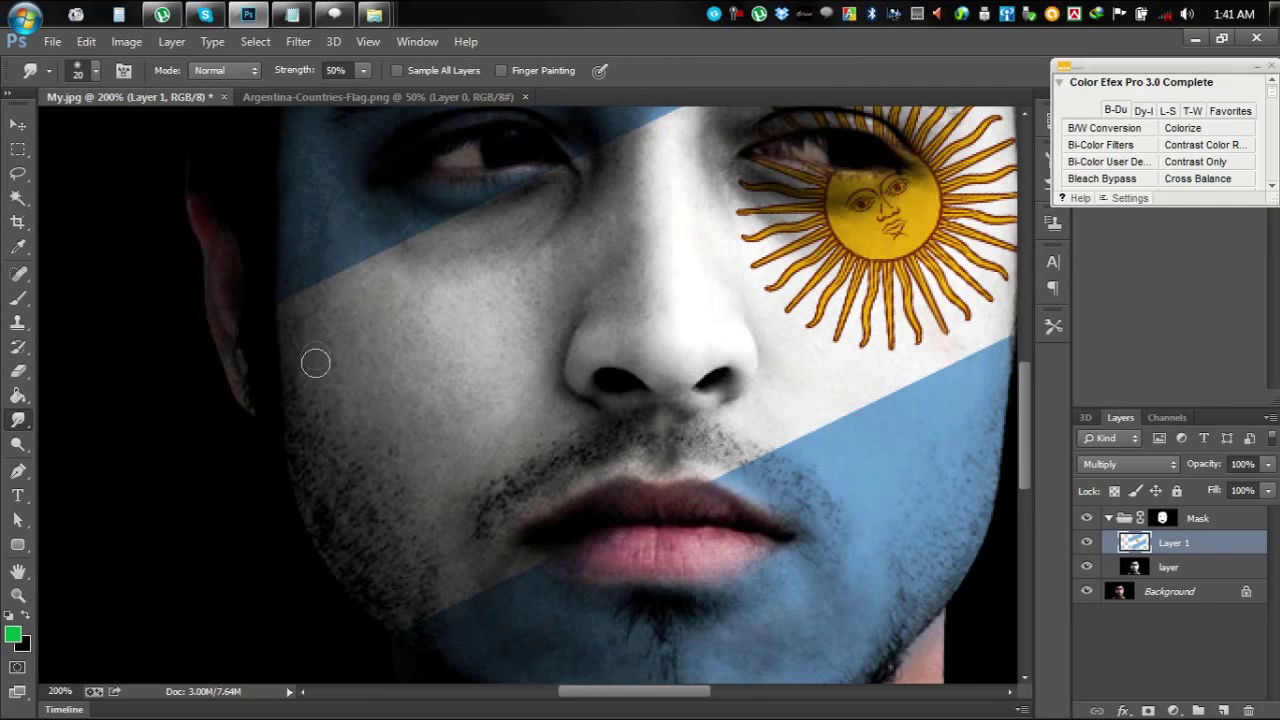
scroll(306, 370, up, 3)
mouse_move(280, 444)
mouse_down()
mouse_move(729, 249)
mouse_move(620, 286)
mouse_move(983, 117)
mouse_up()
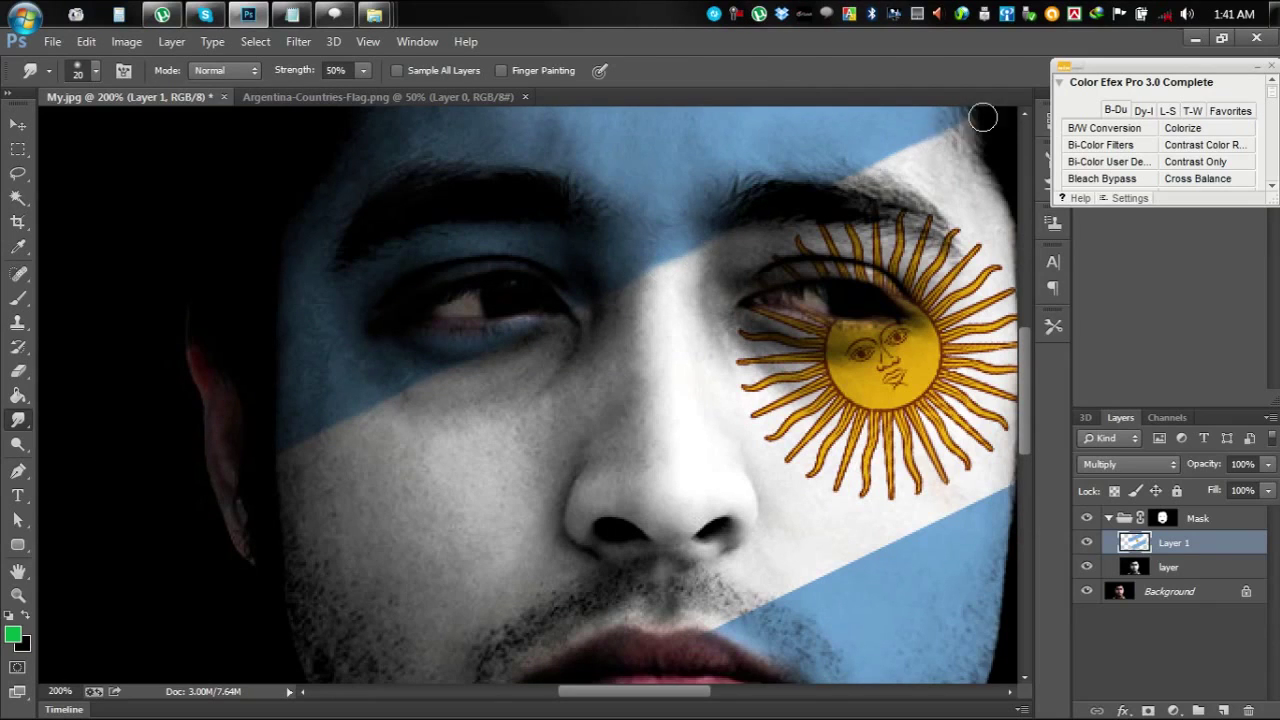
Smudge the flag's edge between the white band and the lower blue stripe, from the jaw across the mouth to the opposite cheek
scroll(512, 357, down, 3)
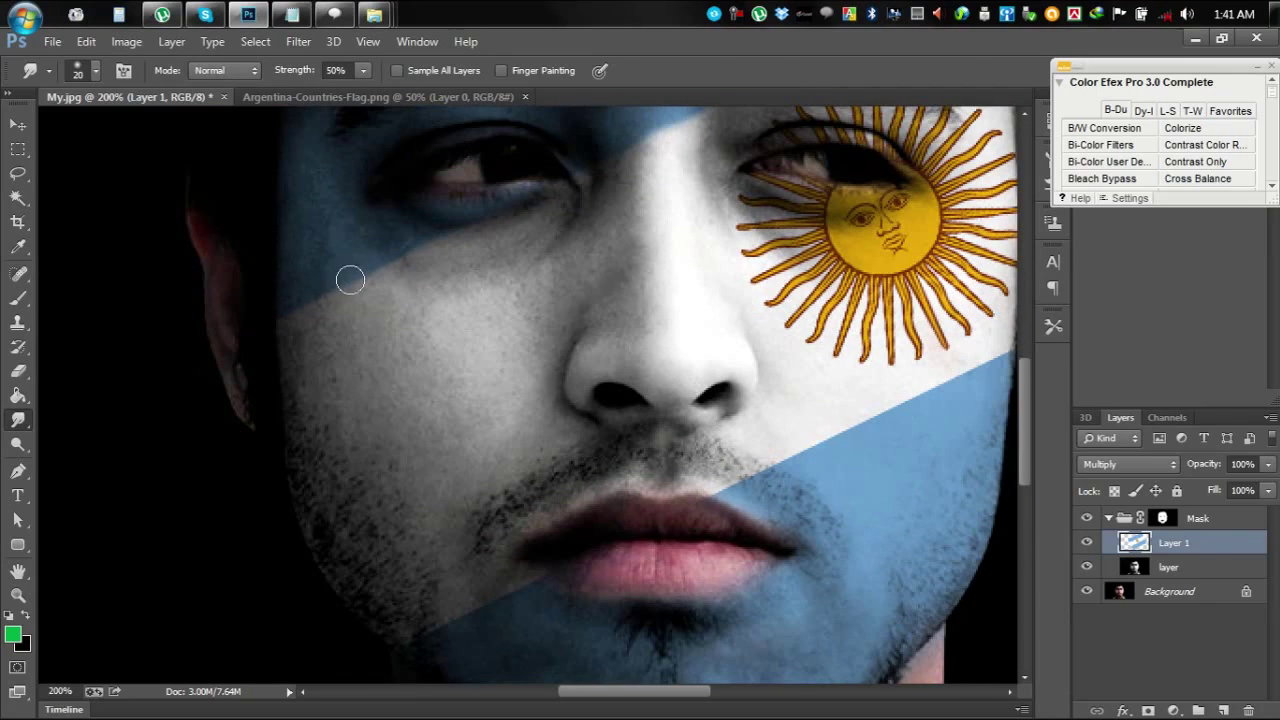
scroll(343, 406, down, 3)
drag(393, 512, 792, 333)
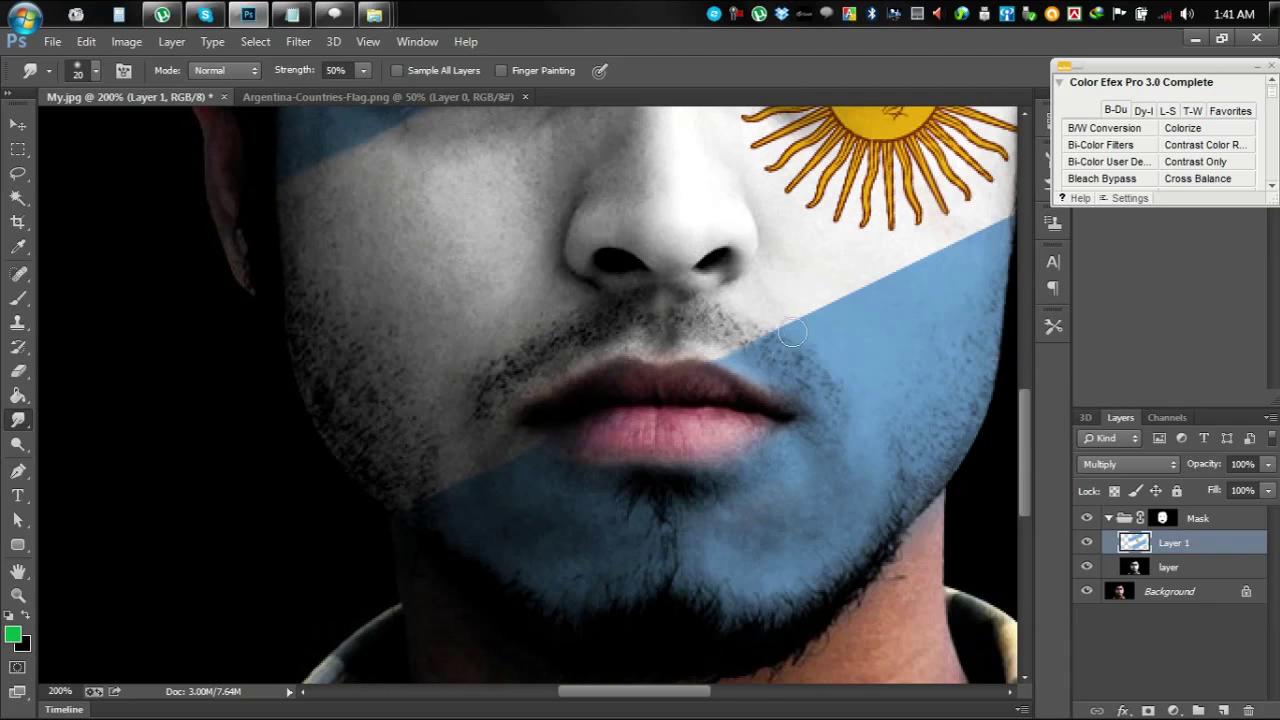
drag(852, 300, 1035, 200)
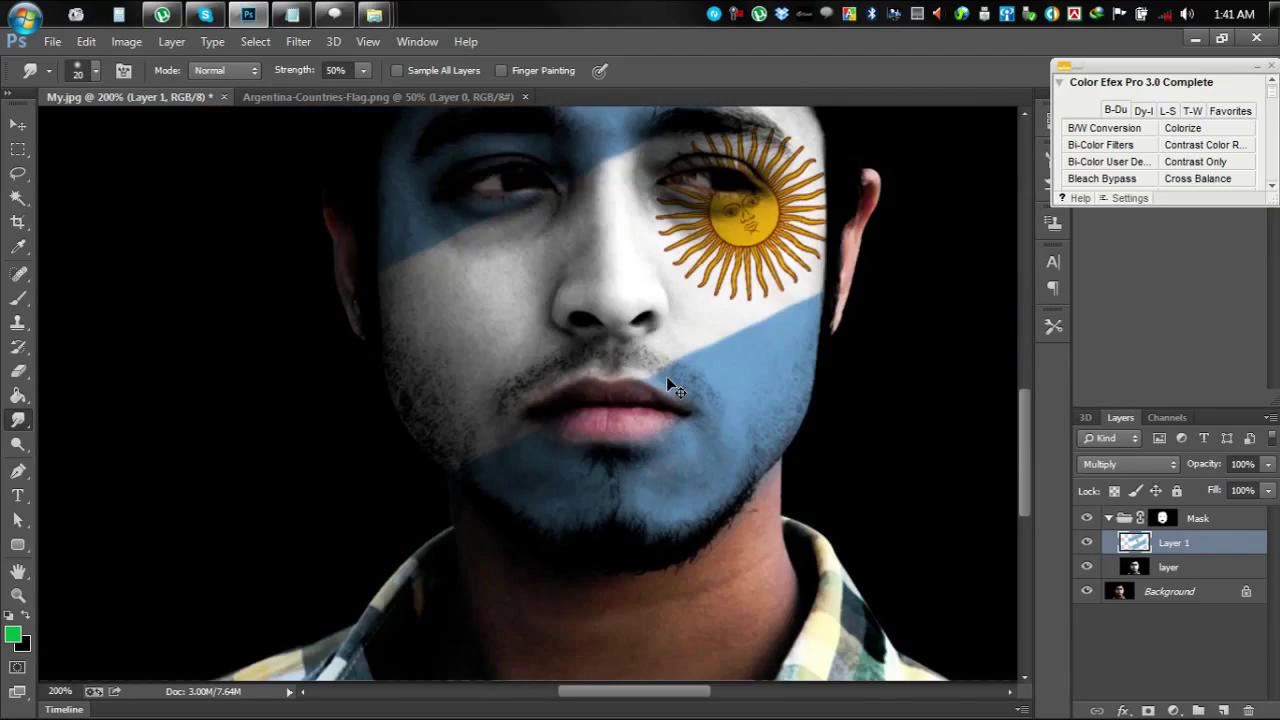
key(ctrl+minus)
key(ctrl+minus)
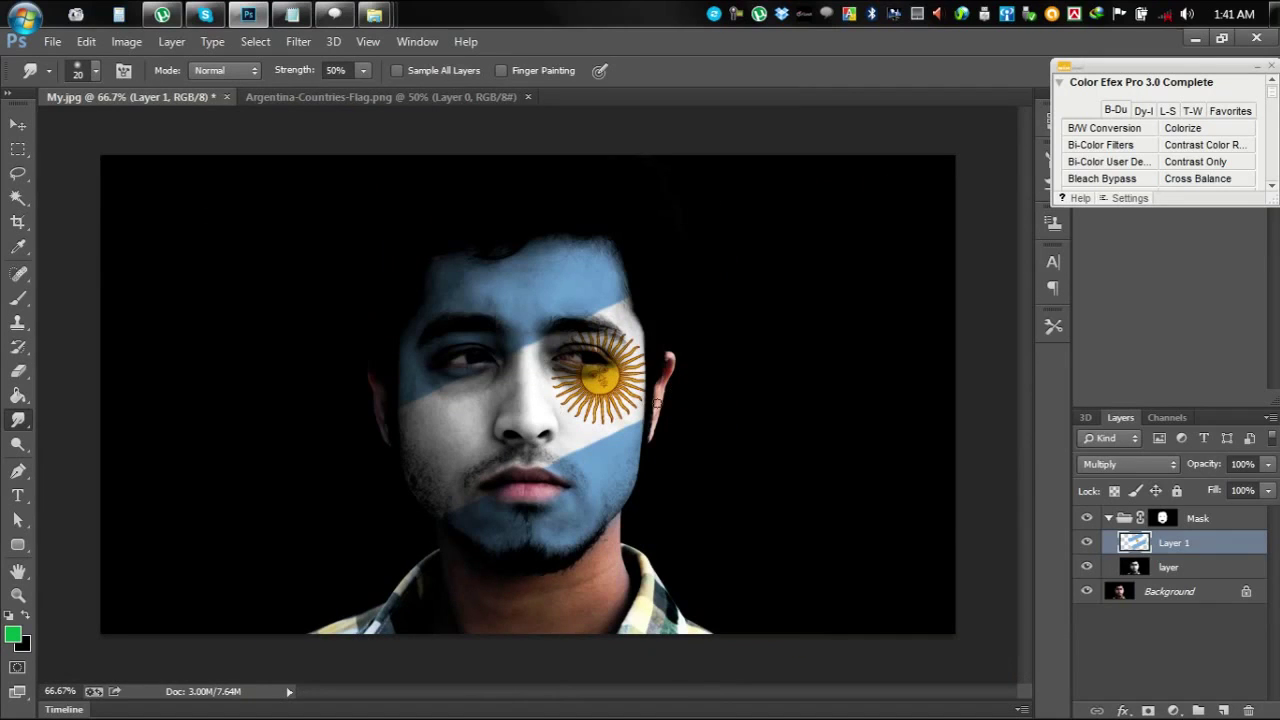
Add a new layer above the collapsed Mask group and set the Brush tool's foreground color to white
click(1107, 519)
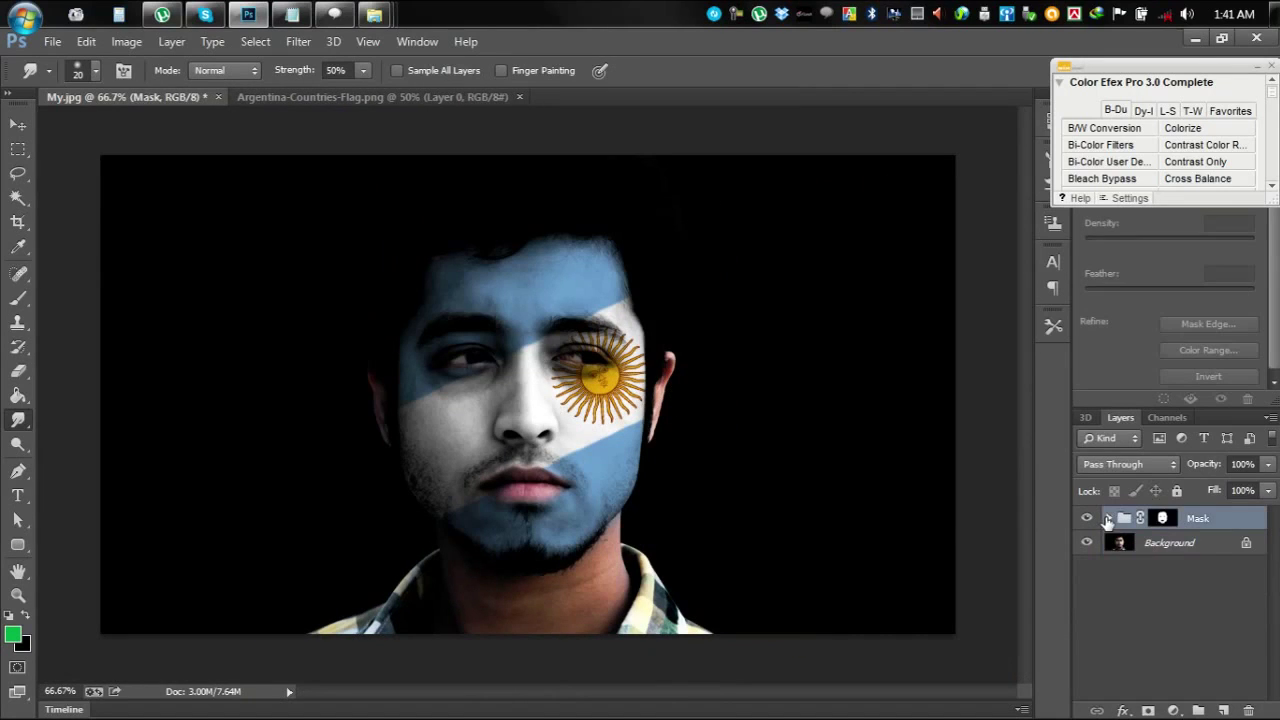
click(1224, 710)
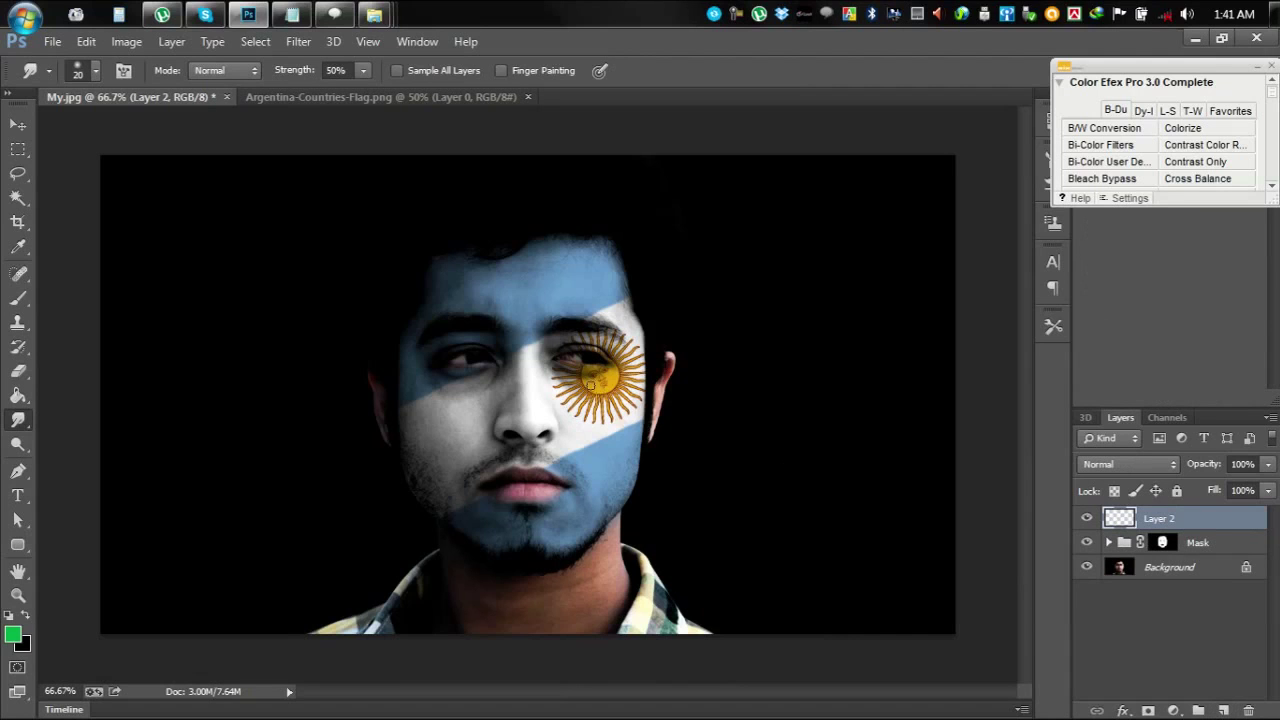
key(ctrl+plus)
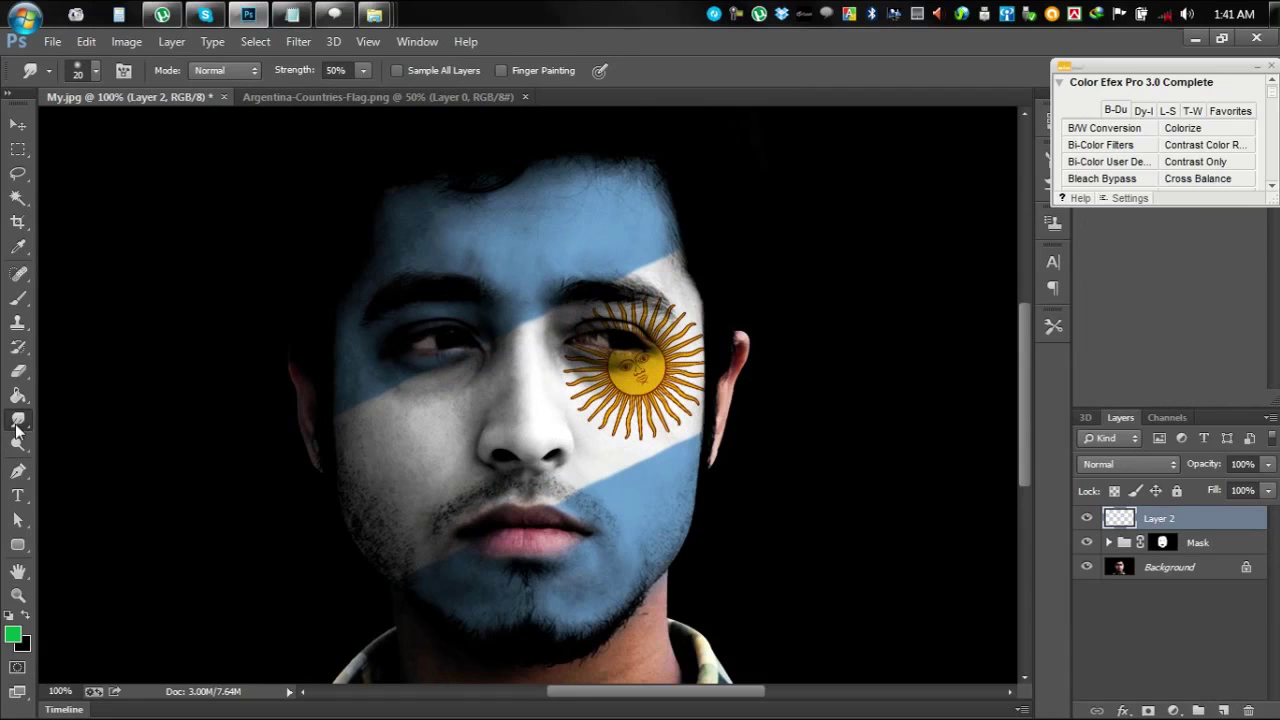
click(18, 298)
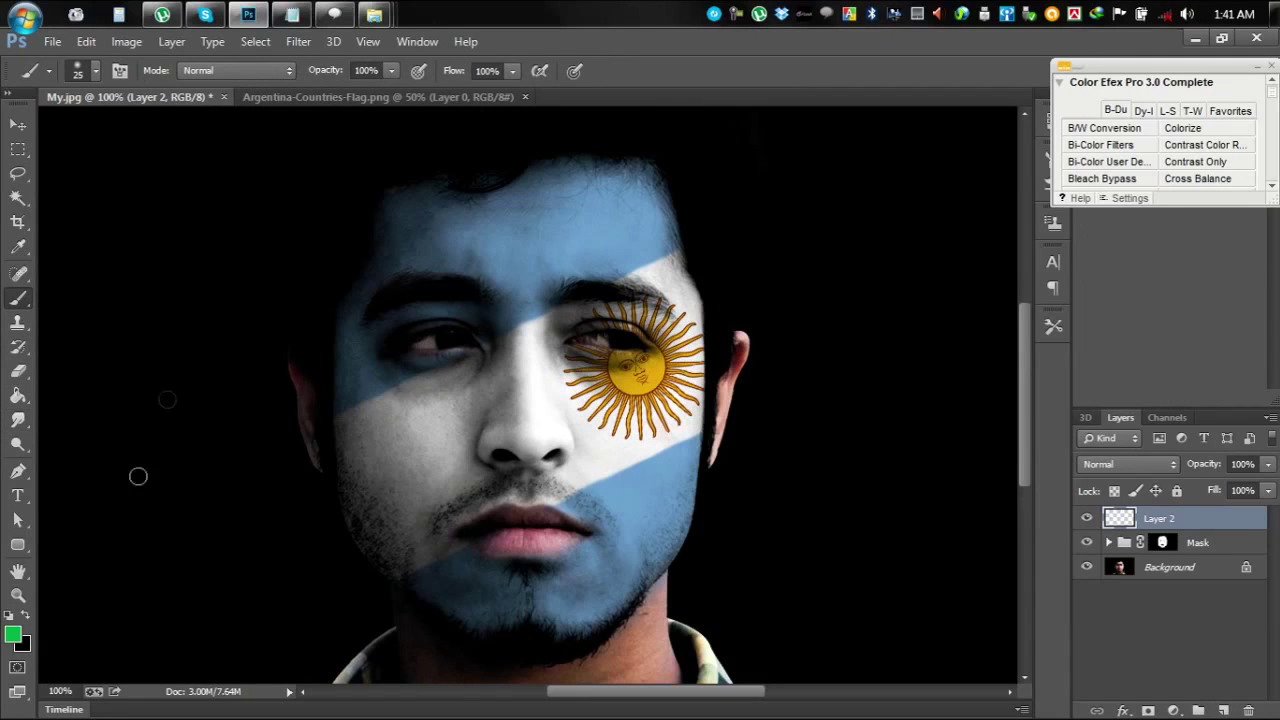
click(13, 632)
click(791, 255)
click(1219, 243)
Dab soft white highlights on the forehead and both cheeks using a 175 px brush with 0% hardness
right_click(528, 283)
click(679, 327)
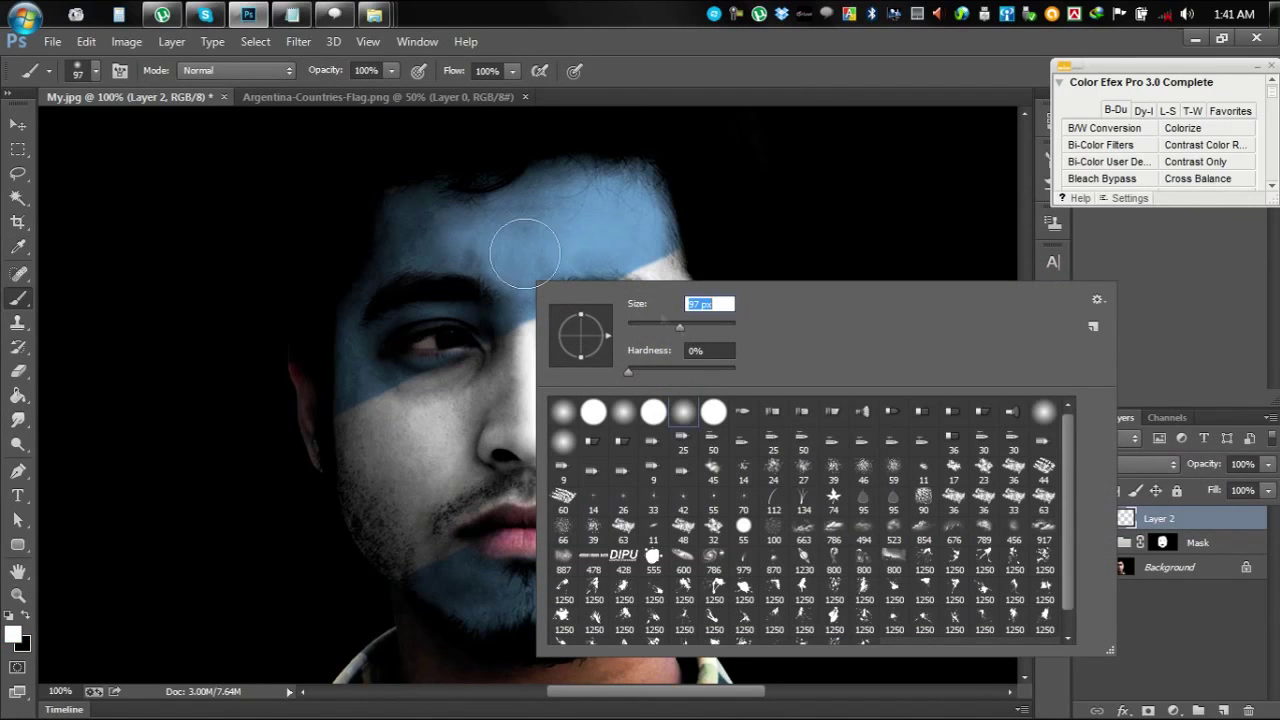
click(699, 71)
key(bracketright)
key(bracketright)
key(bracketright)
key(bracketright)
click(518, 238)
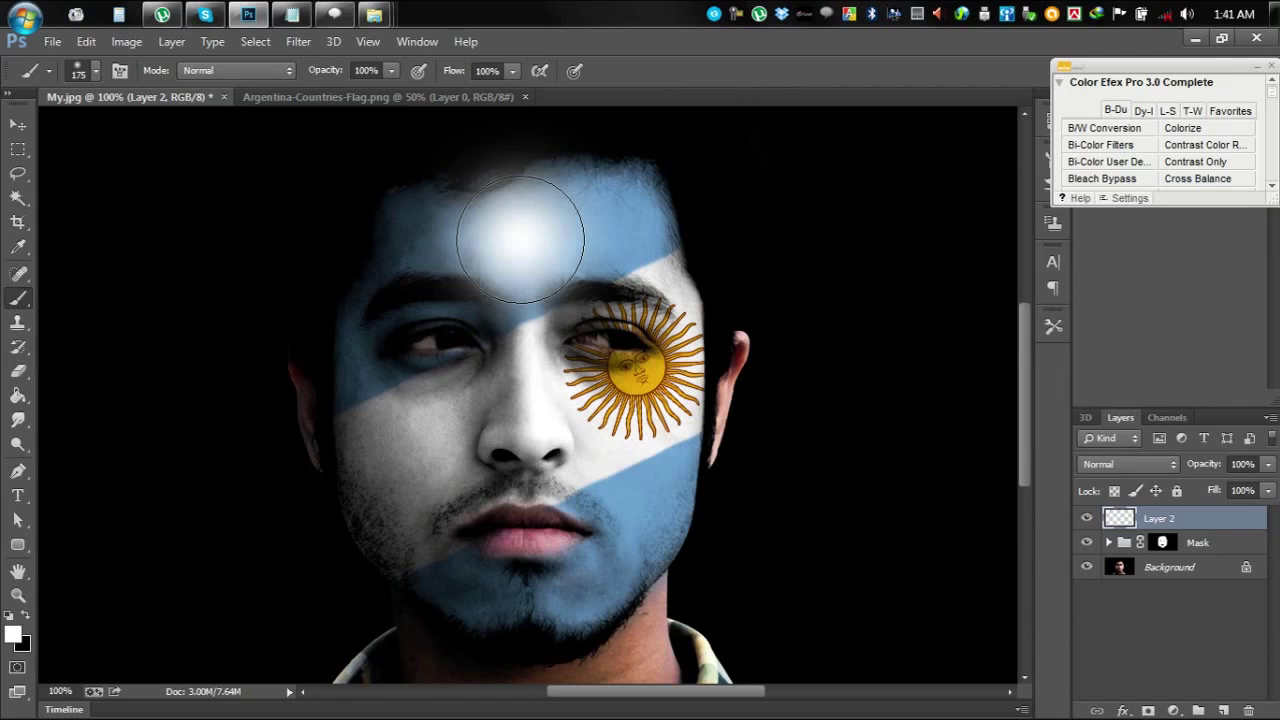
click(410, 468)
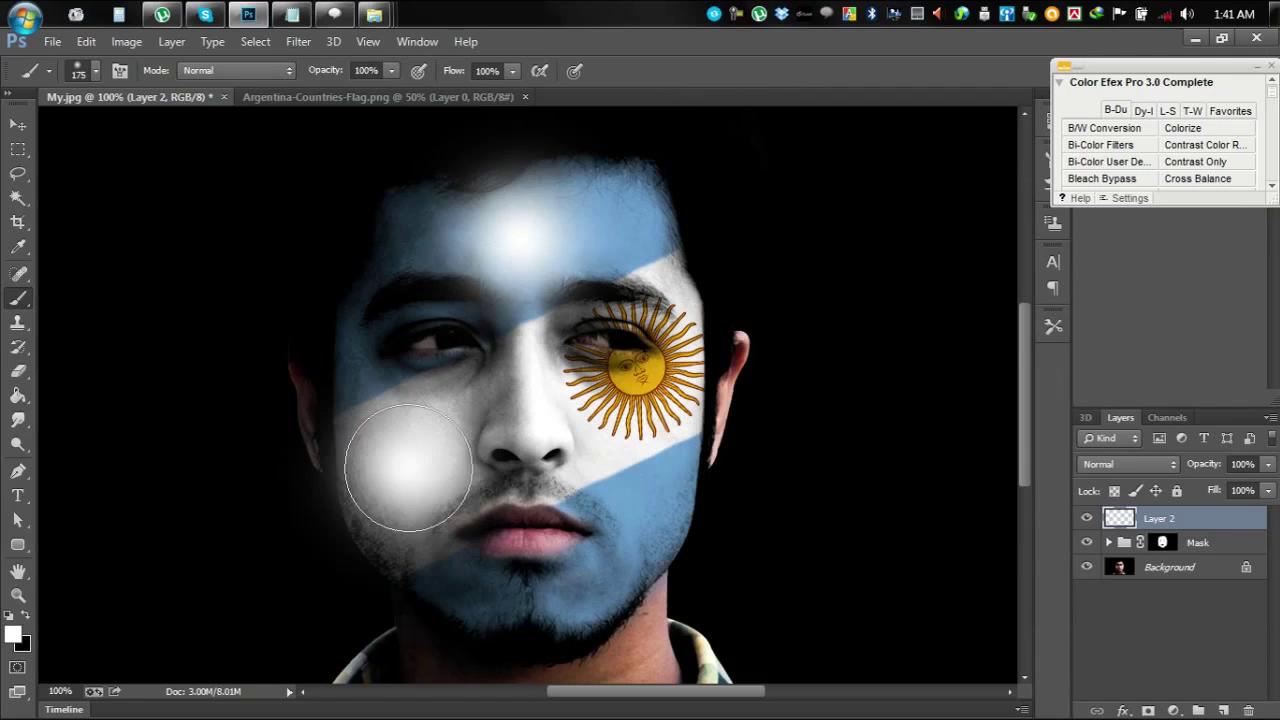
click(630, 483)
Reduce the brush to 100 px and dab a soft white highlight on the chin
key(bracketleft)
key(bracketleft)
key(bracketleft)
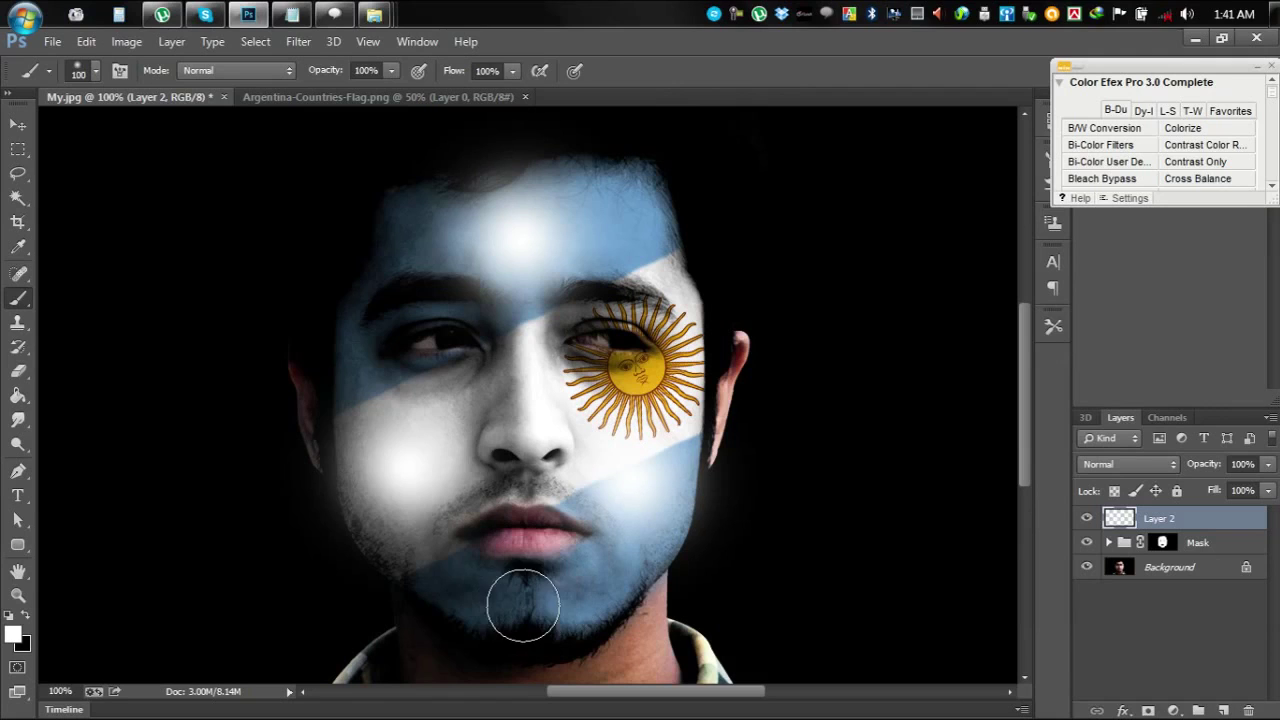
click(522, 602)
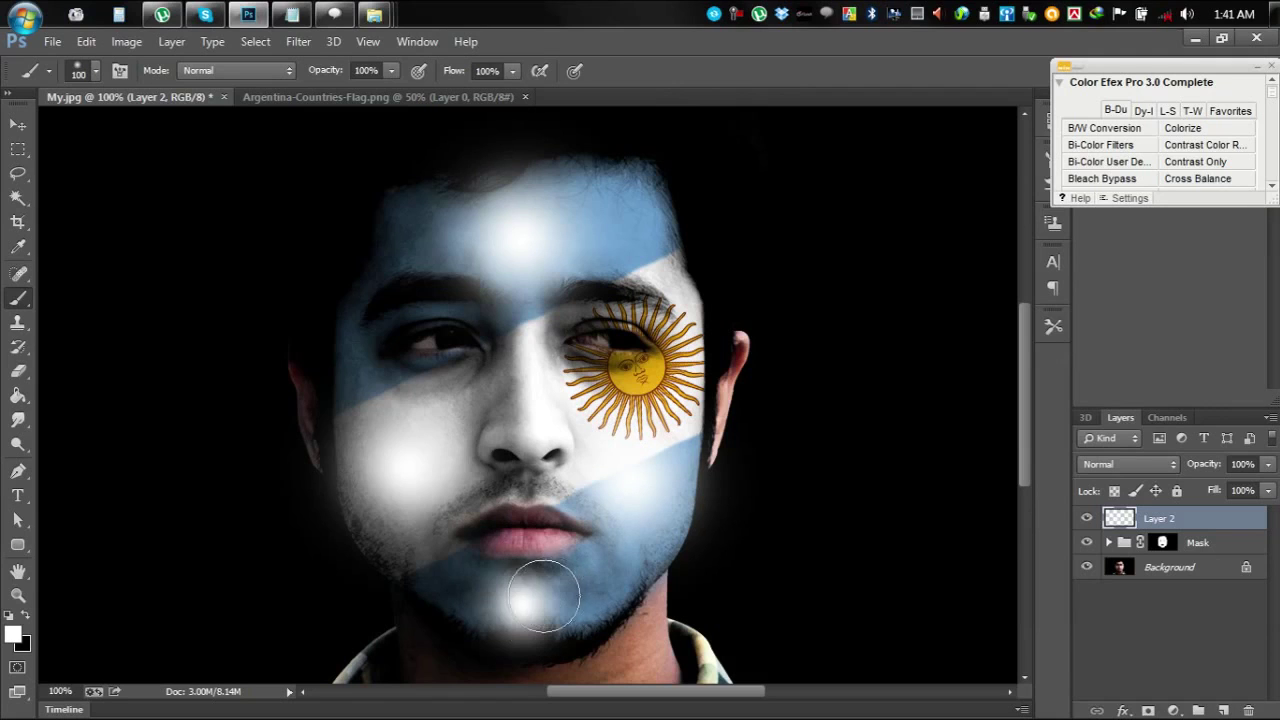
Set the highlight layer to Overlay at 55% opacity and compare the face with the layer hidden and shown
click(1138, 467)
click(1103, 238)
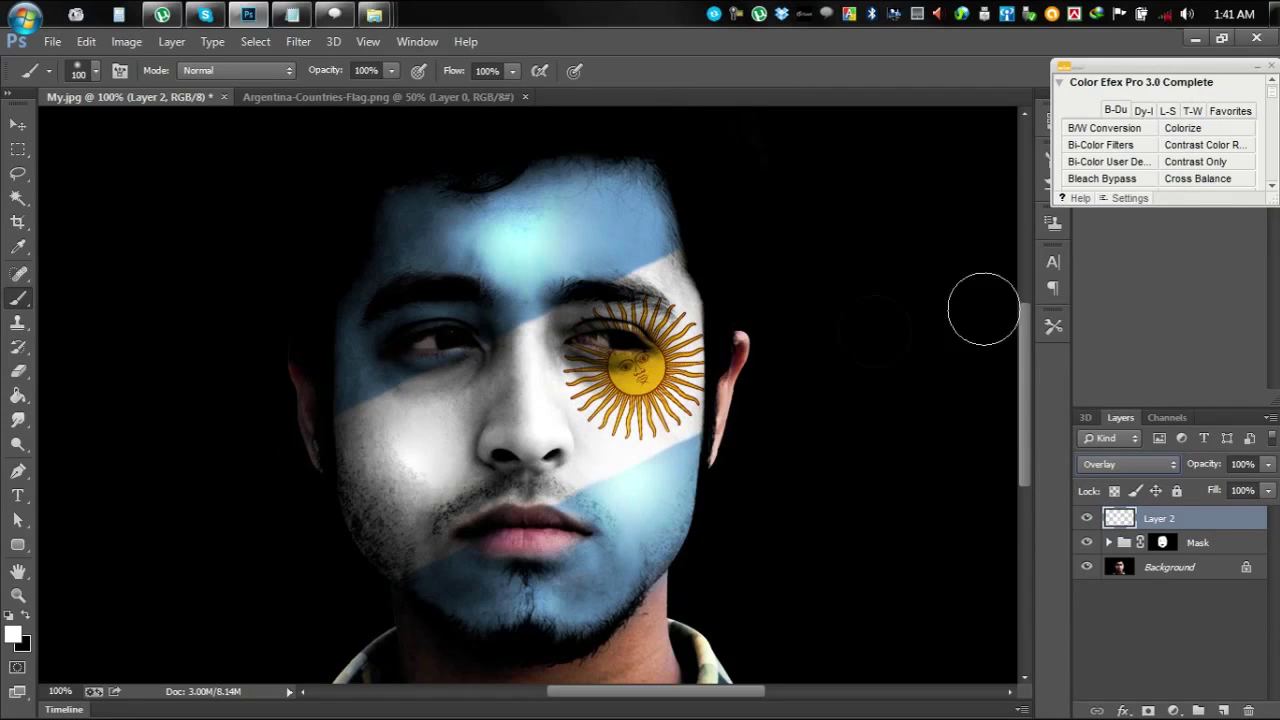
click(1087, 519)
click(1087, 519)
drag(1210, 470, 1176, 470)
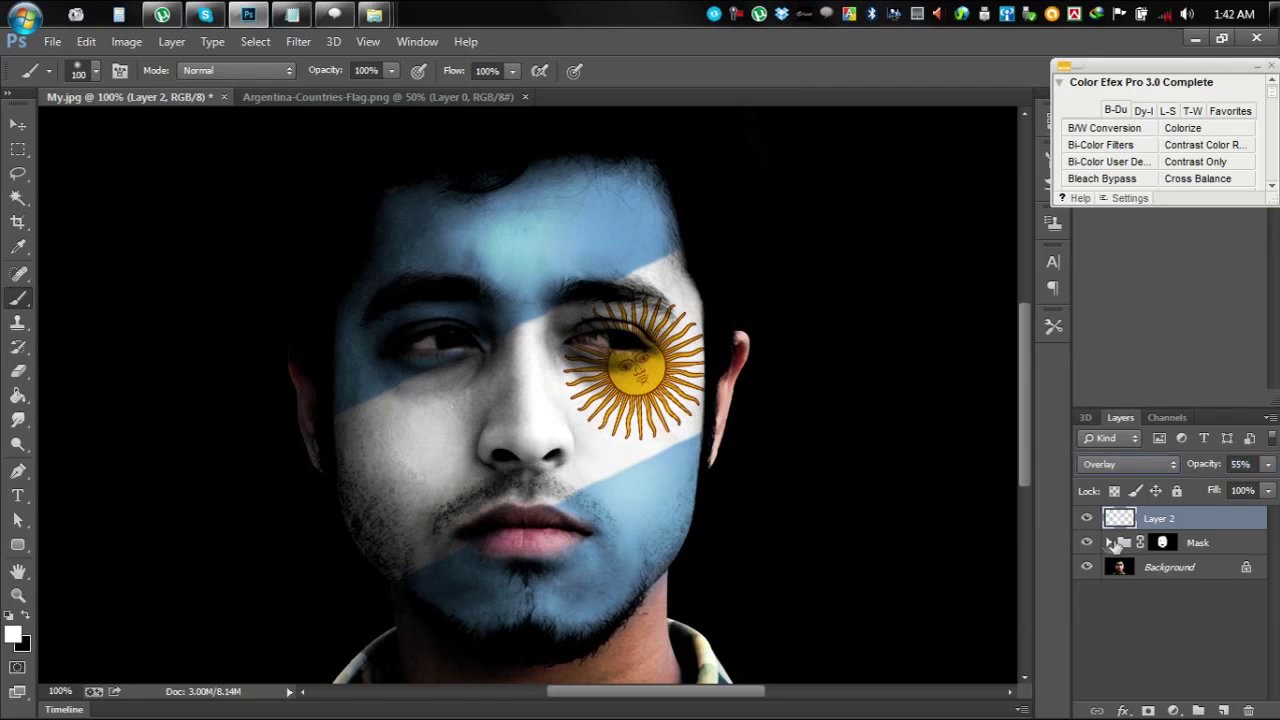
click(1090, 518)
click(1090, 518)
click(1090, 518)
click(1090, 518)
key(ctrl+minus)
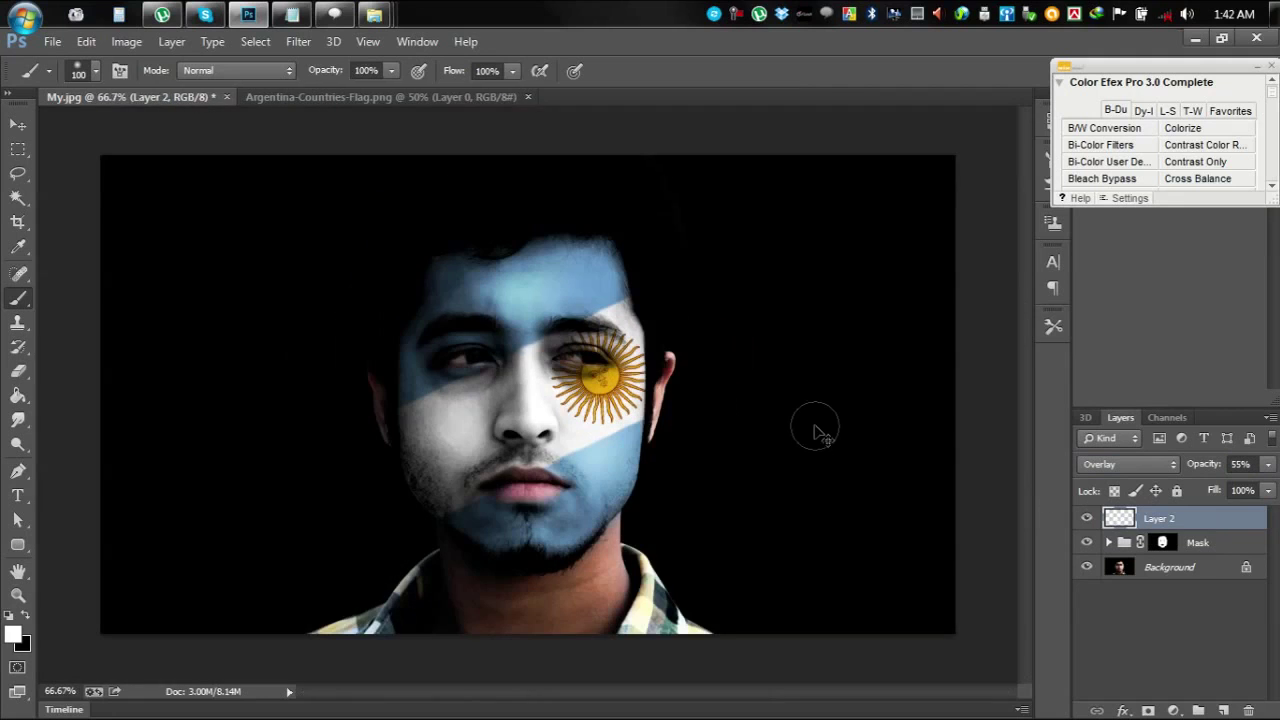
Apply a Gaussian Blur of 5.7 pixels to the highlight layer and lower its opacity to 37%
click(298, 41)
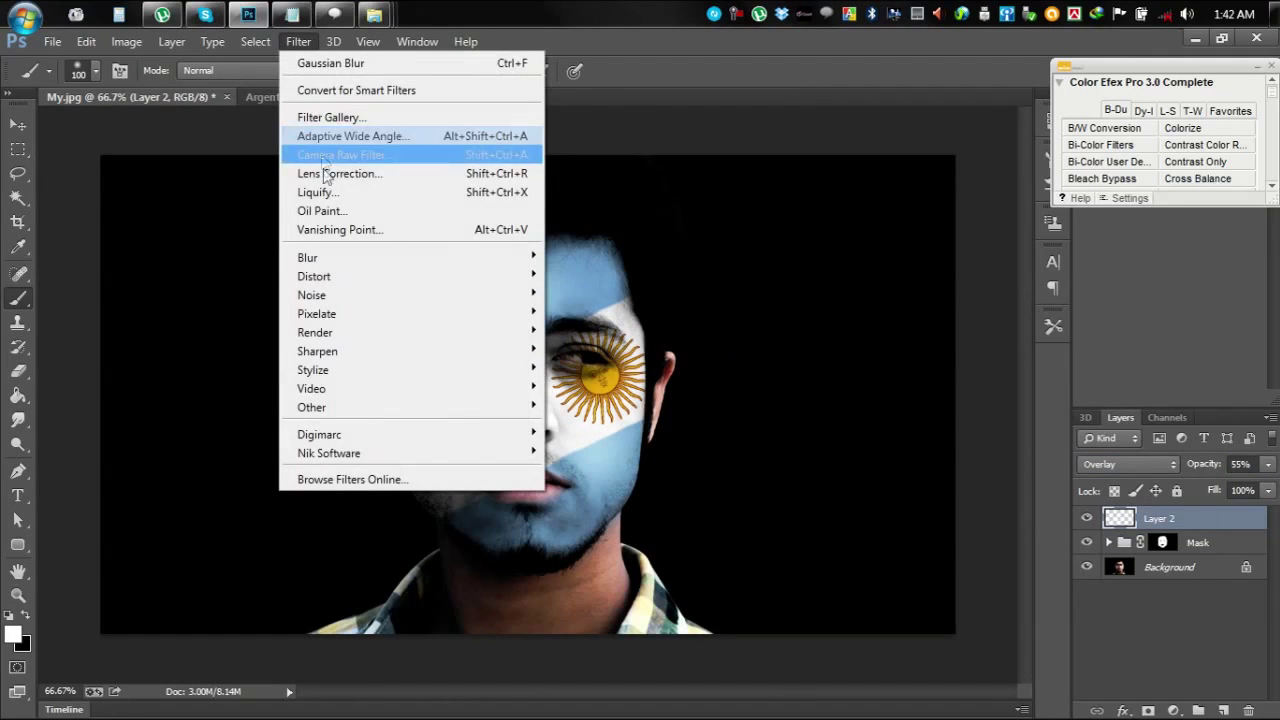
mouse_move(345, 257)
click(595, 396)
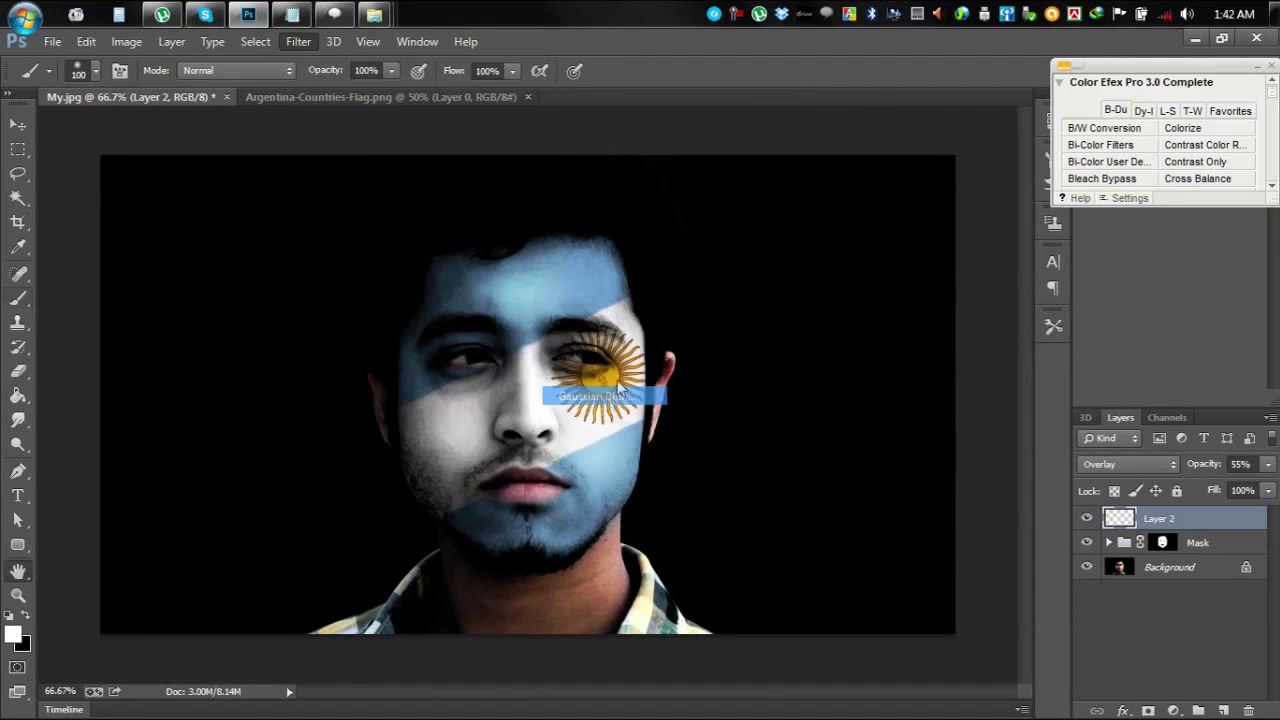
mouse_move(829, 451)
mouse_down()
mouse_move(791, 449)
mouse_move(825, 451)
mouse_up()
click(1009, 194)
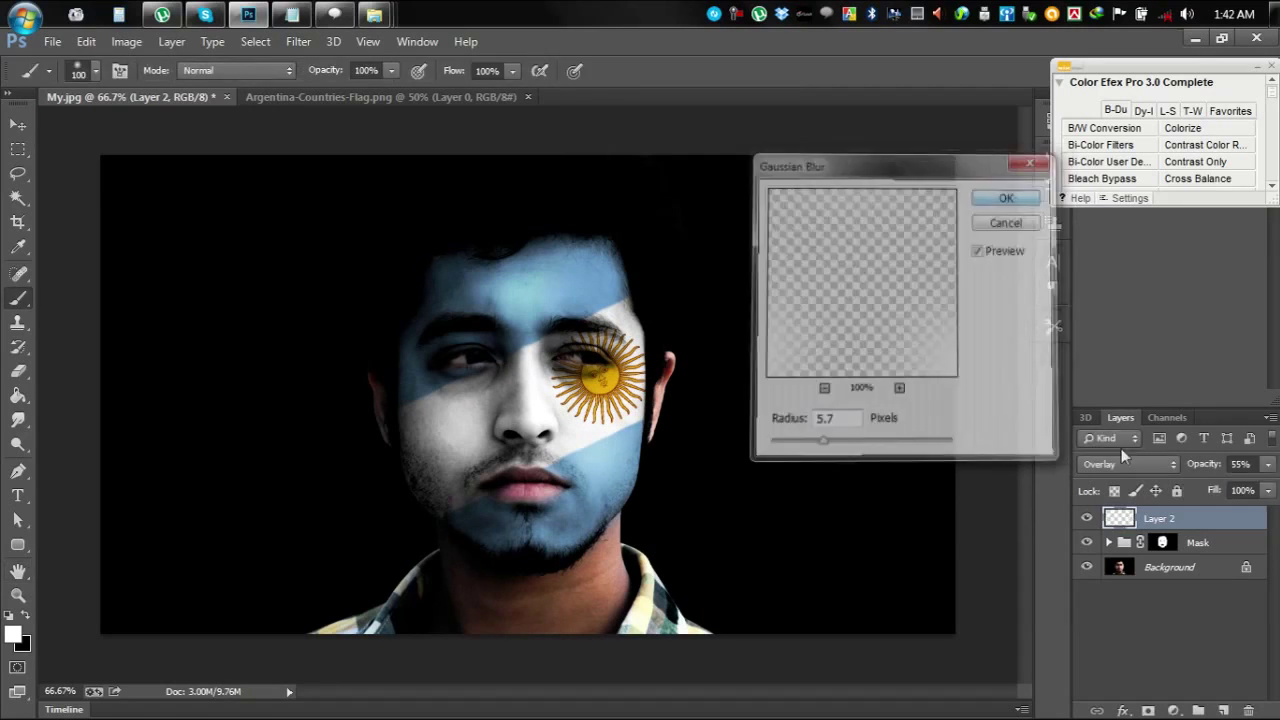
drag(1212, 470, 1184, 466)
key(Return)
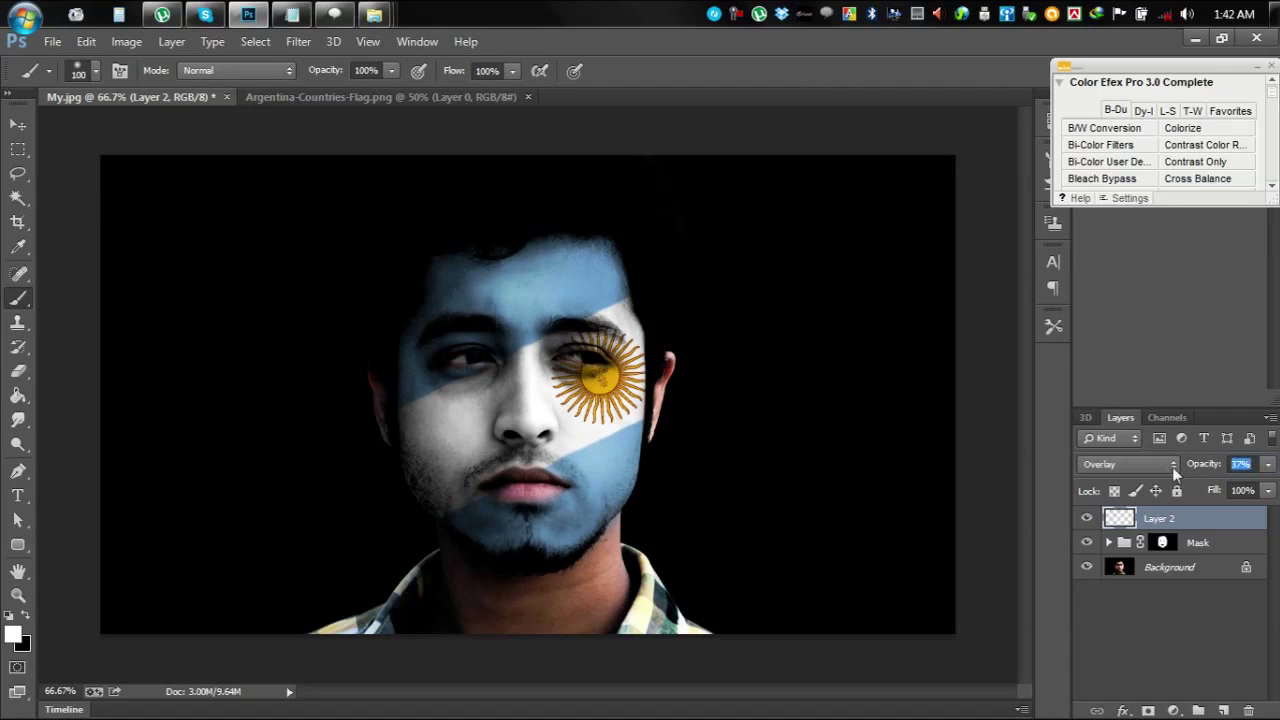
Expand the Mask group and open the Brazil flag image from the Face flag folder in Photoshop
click(18, 124)
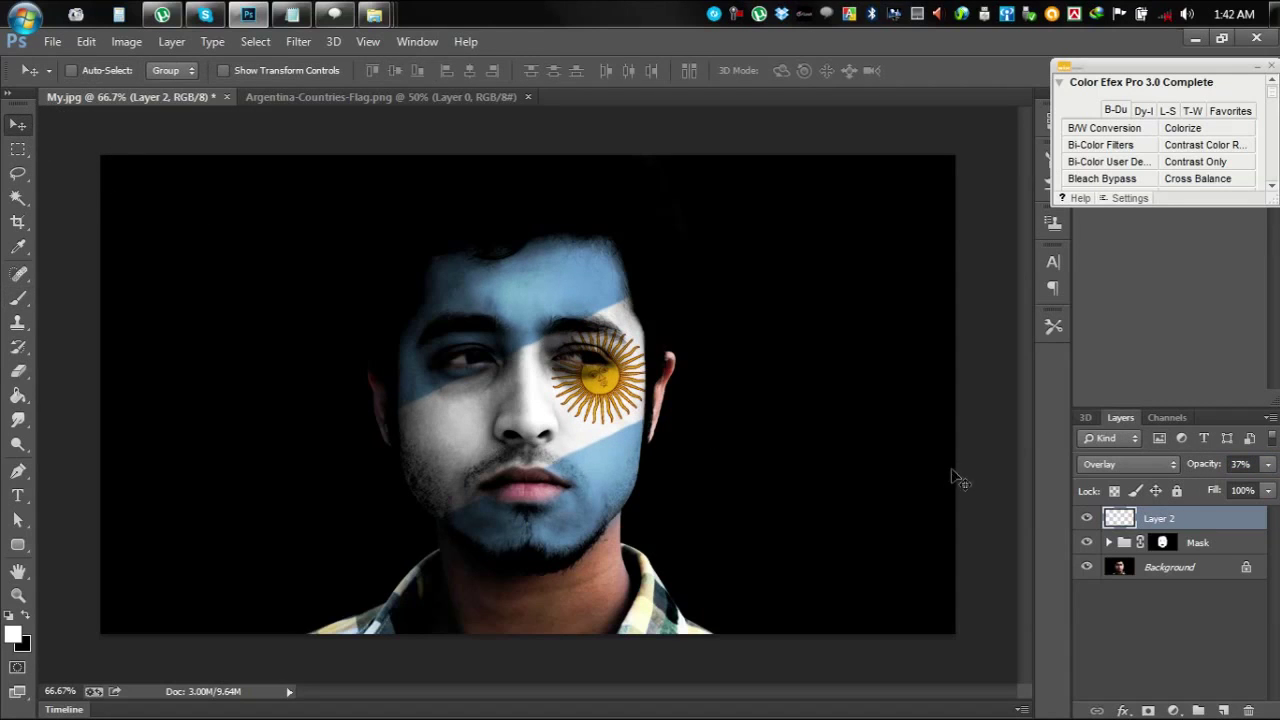
click(1108, 542)
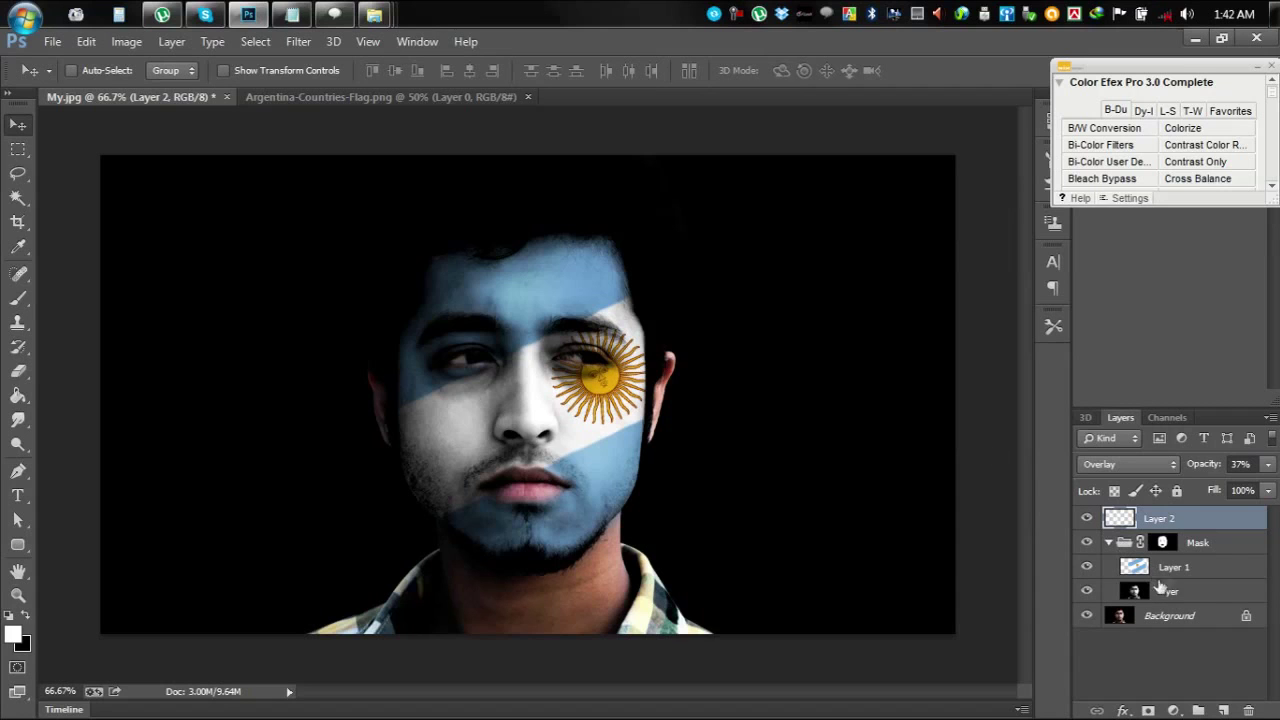
mouse_move(372, 22)
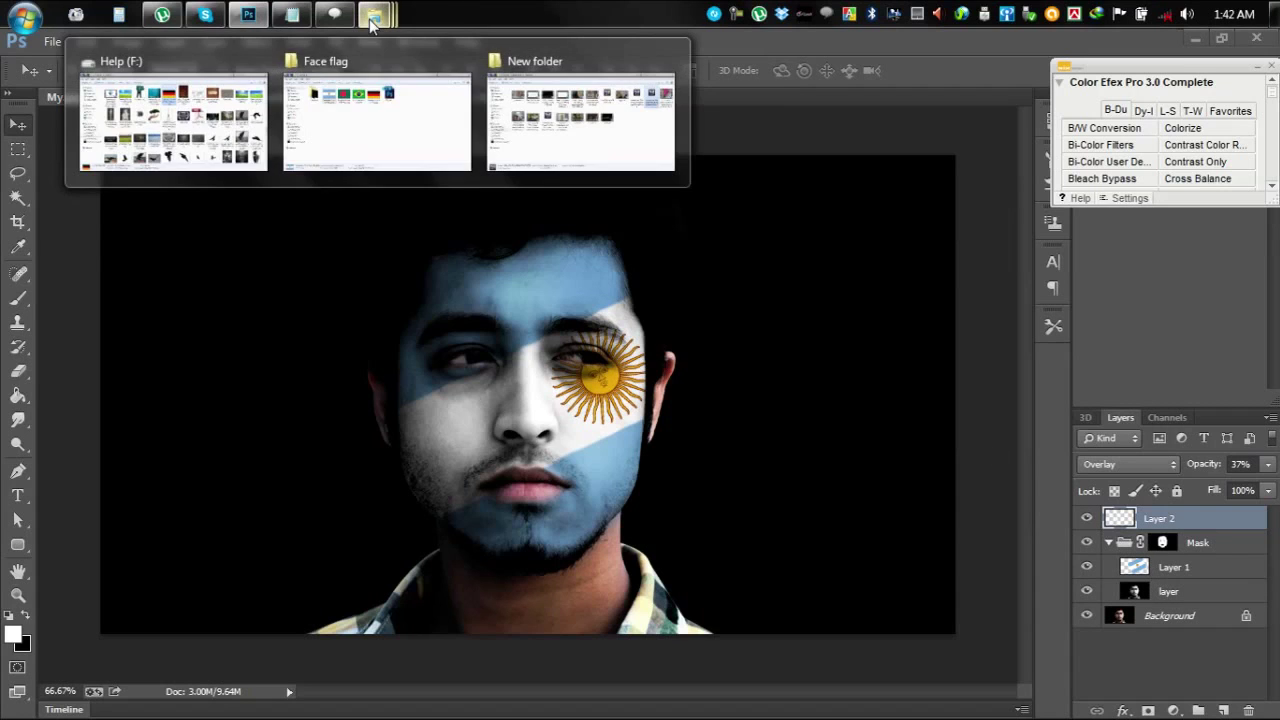
click(377, 118)
drag(505, 205, 600, 88)
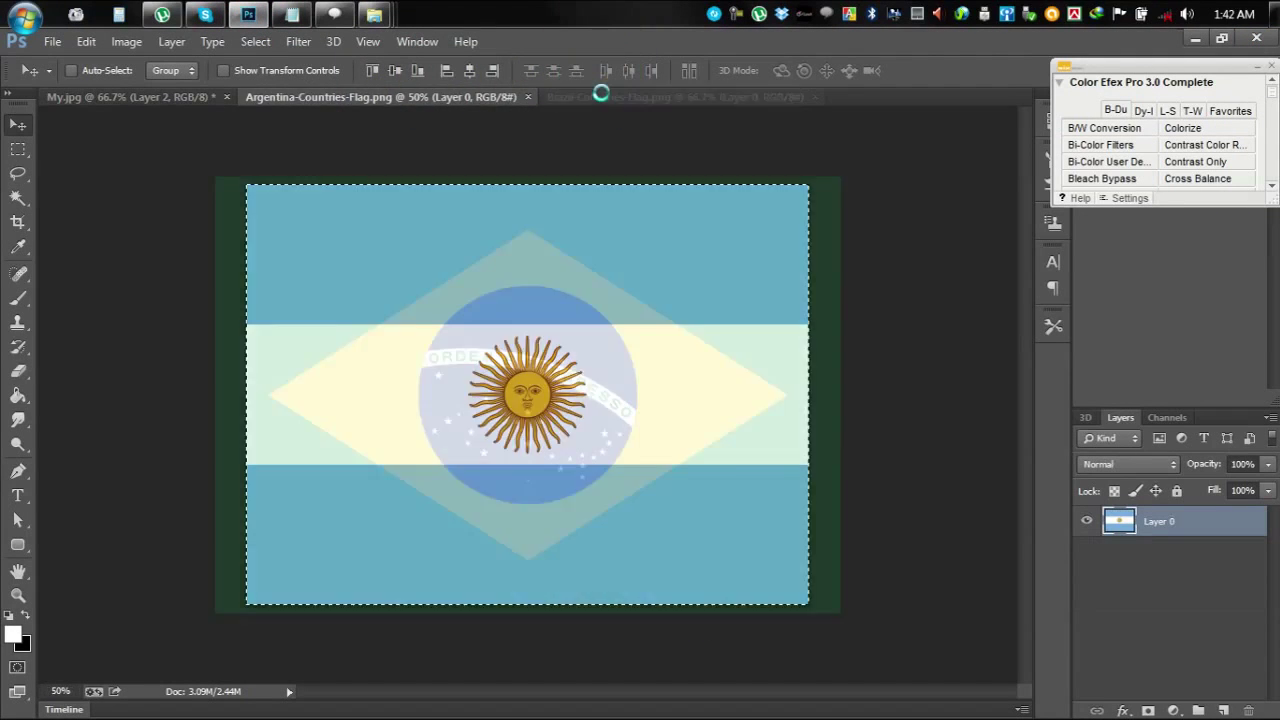
Select the entire Brazil flag image with the Rectangular Marquee and copy it
click(18, 150)
drag(216, 178, 865, 634)
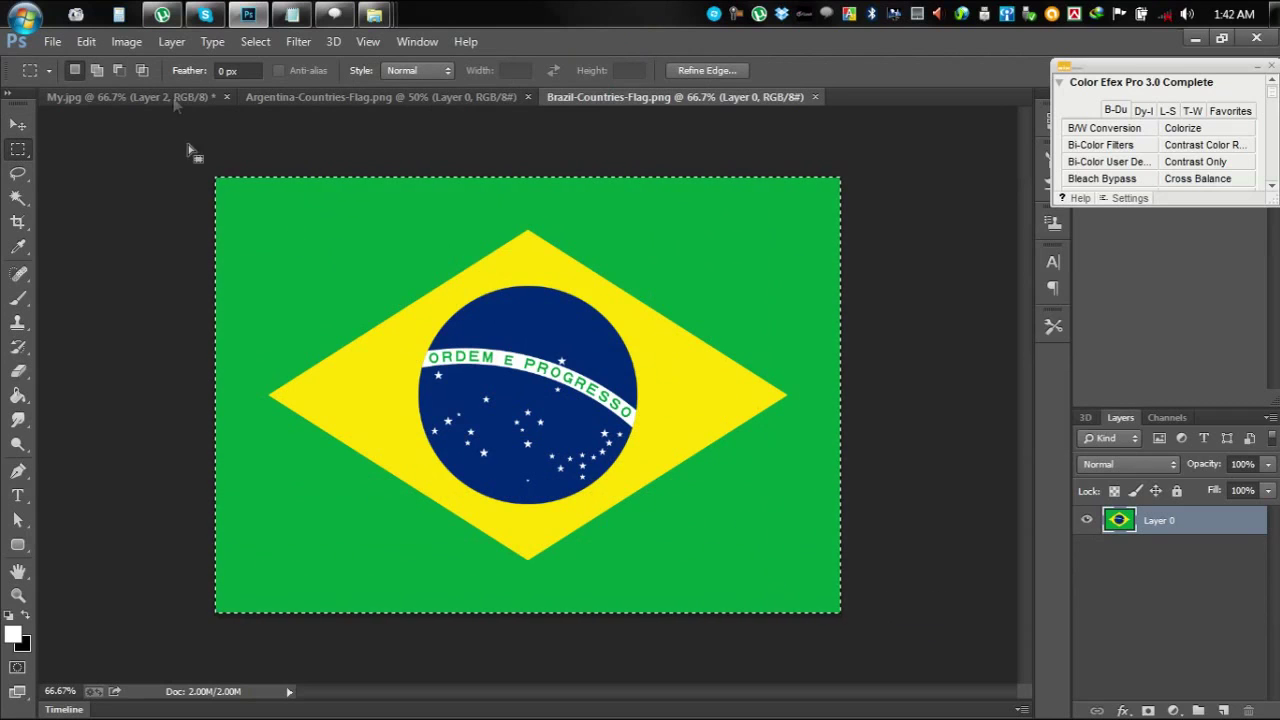
click(88, 41)
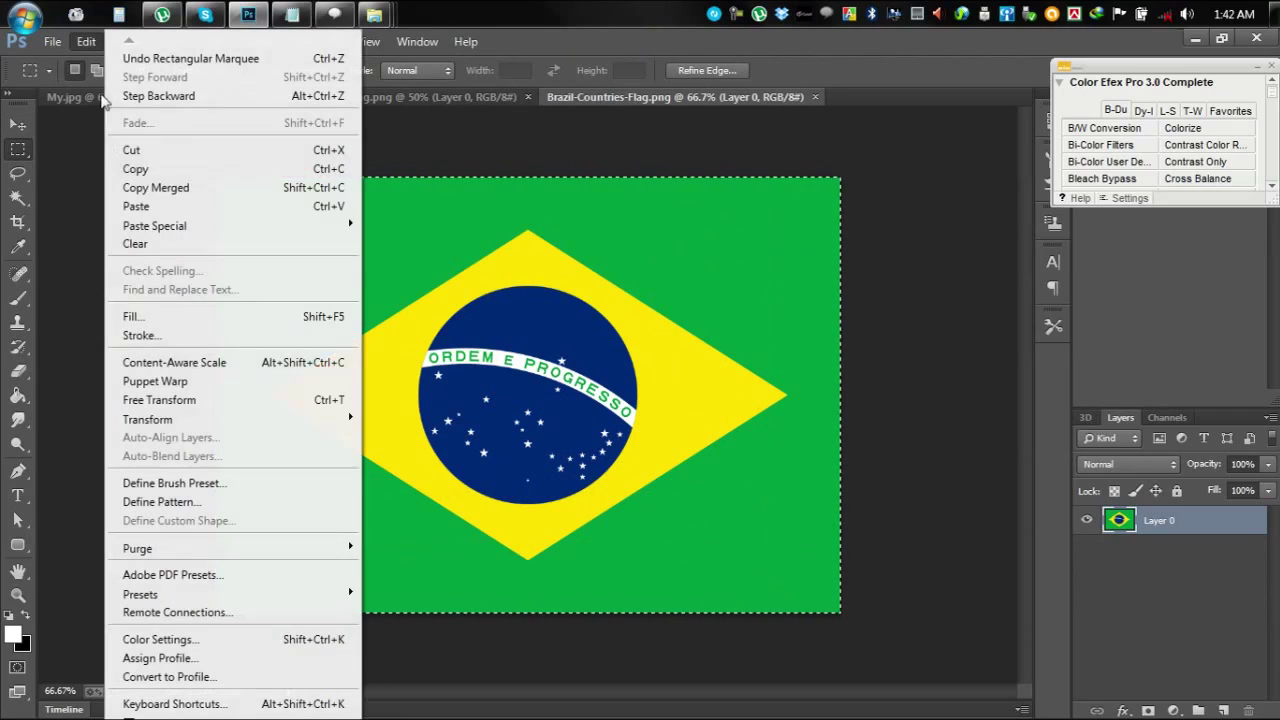
click(140, 169)
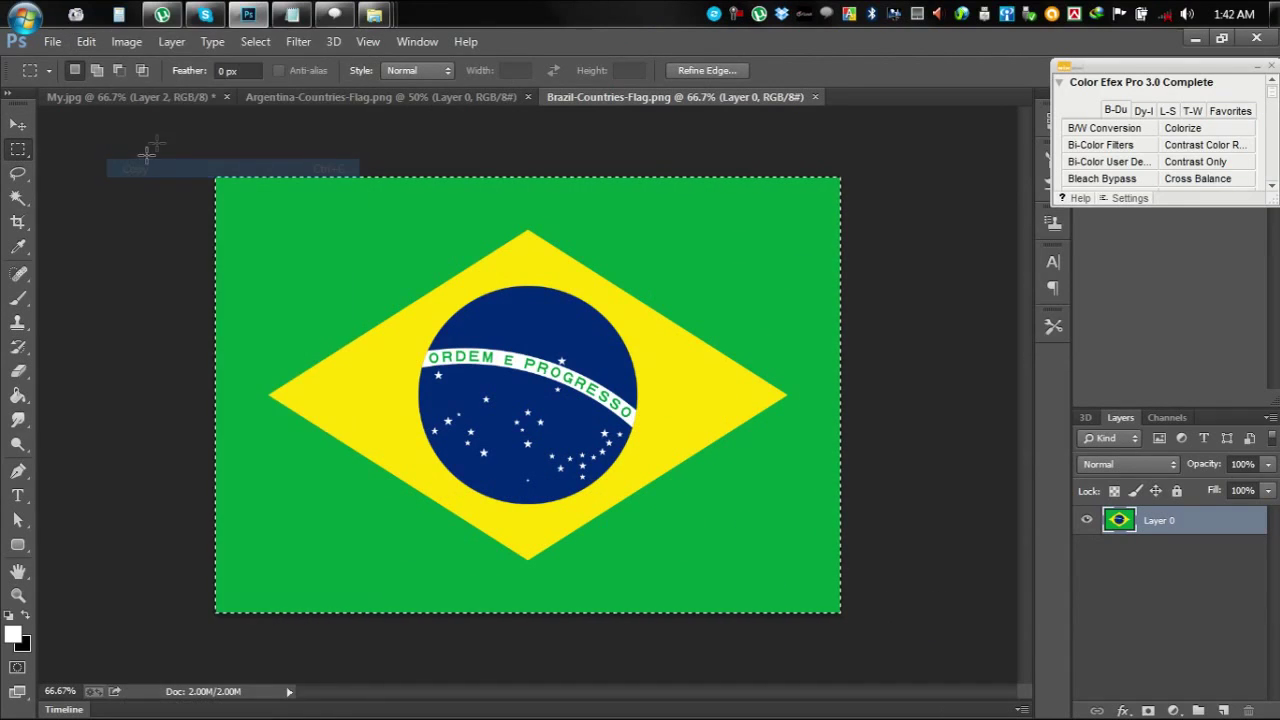
Paste the Brazil flag into the Mask group of My.jpg above Layer 1 and hide the Argentina flag layer
click(170, 97)
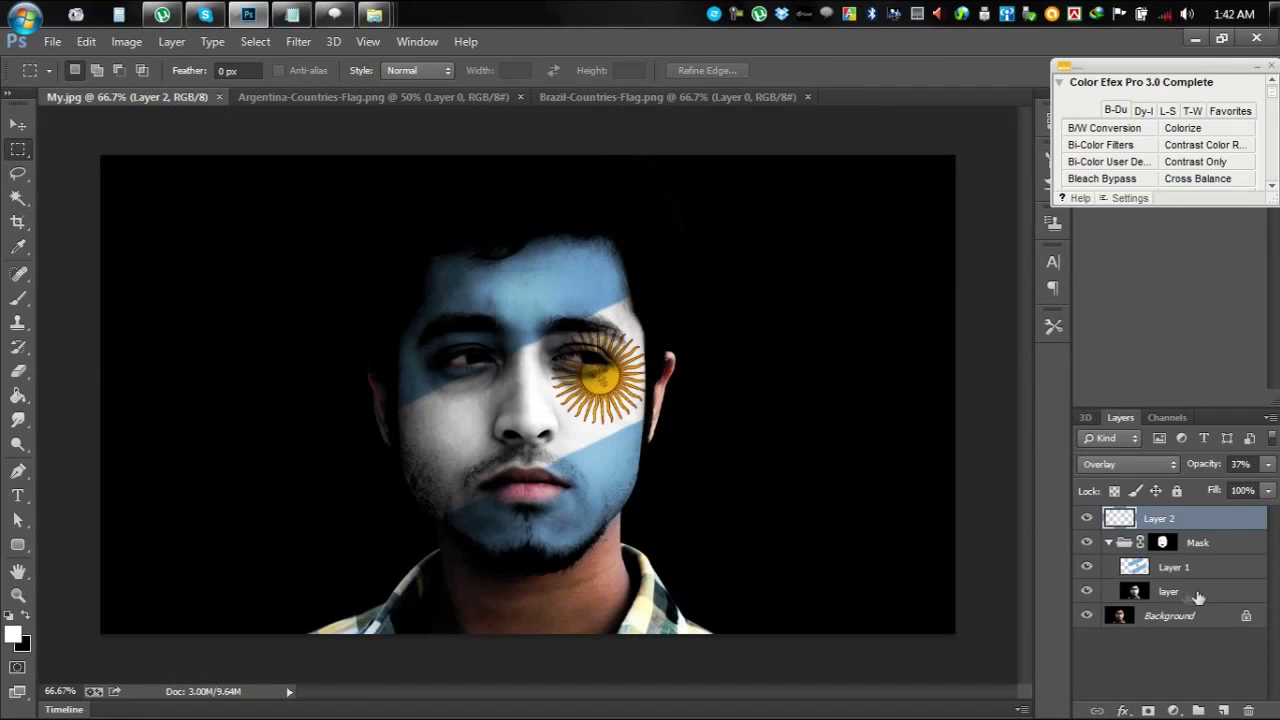
click(1172, 592)
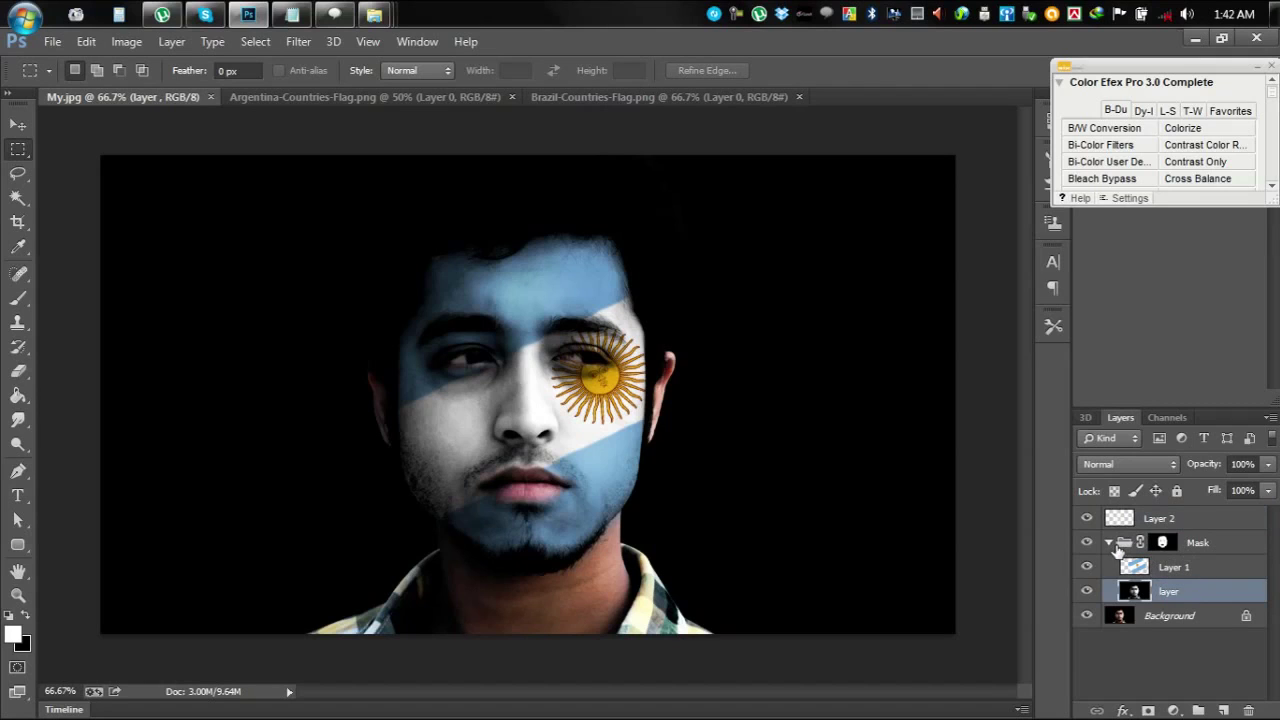
click(1124, 543)
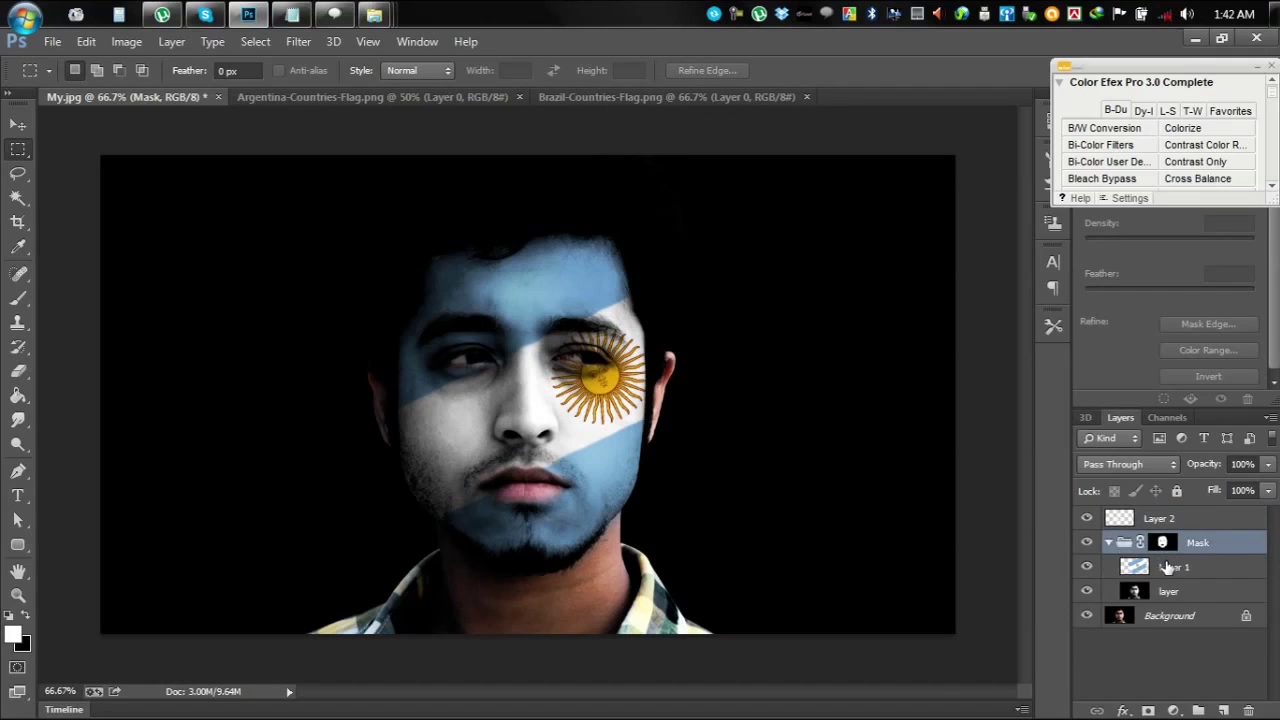
click(1166, 568)
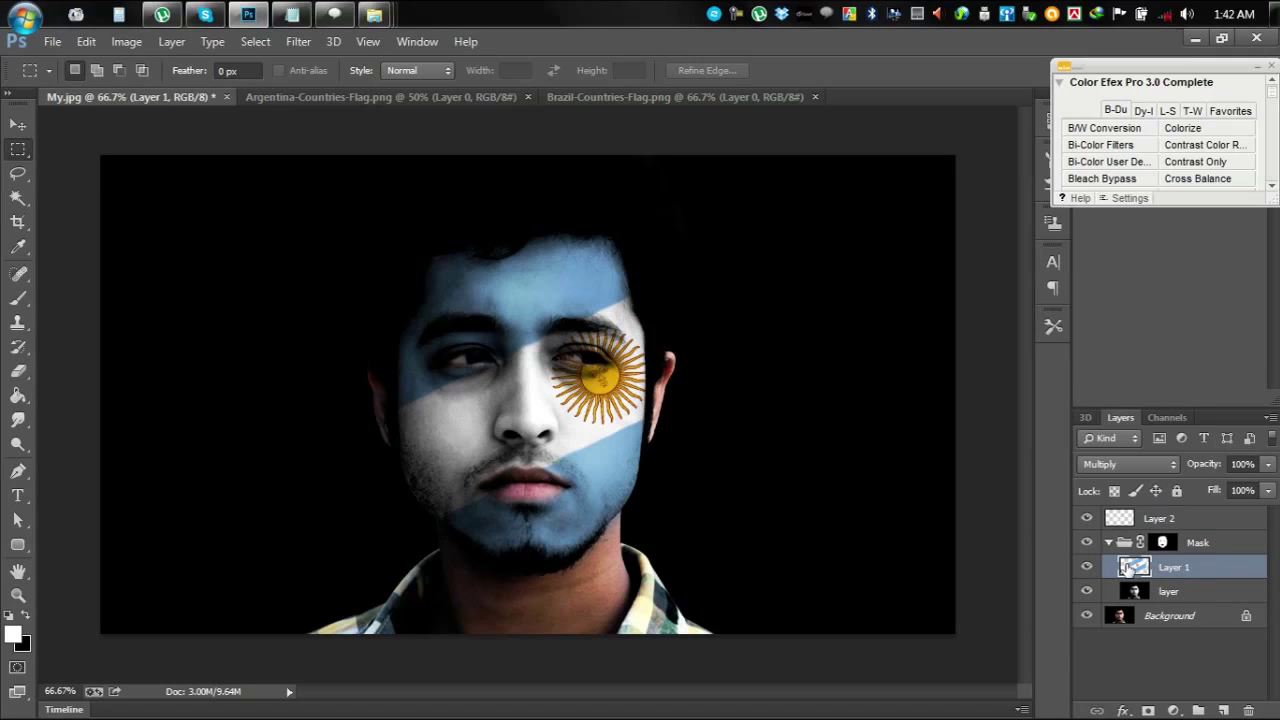
click(86, 41)
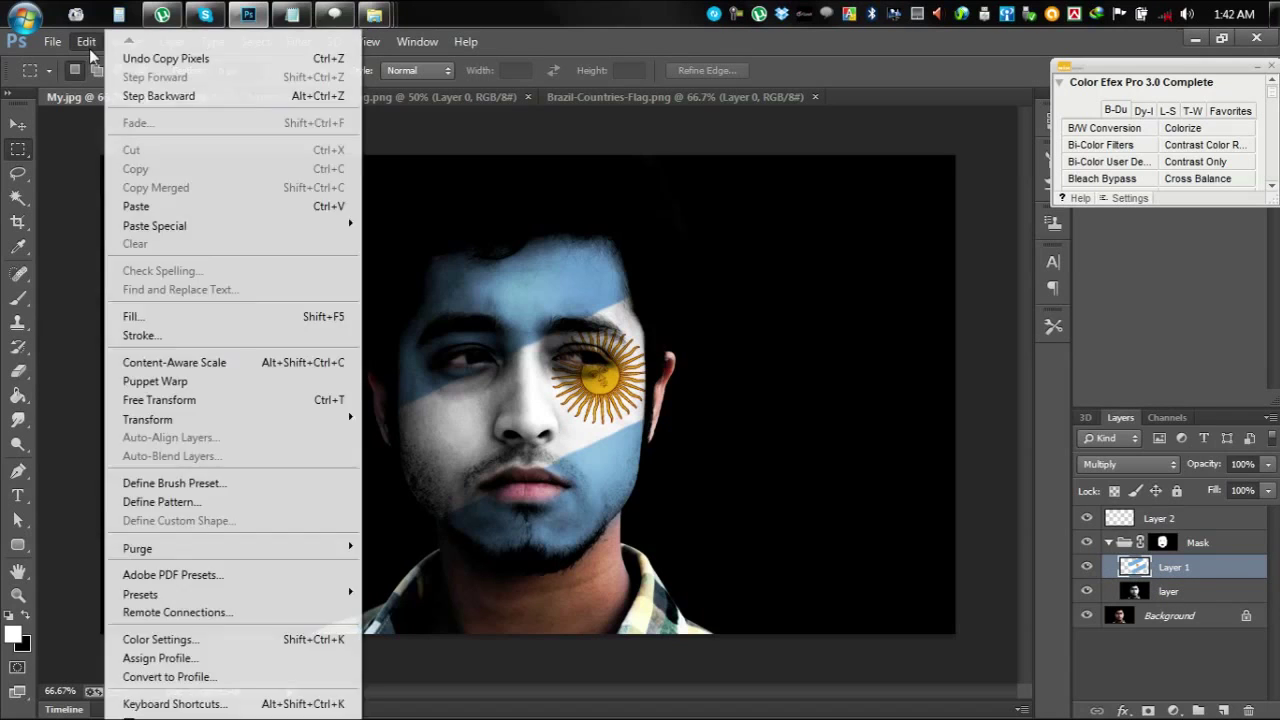
click(150, 207)
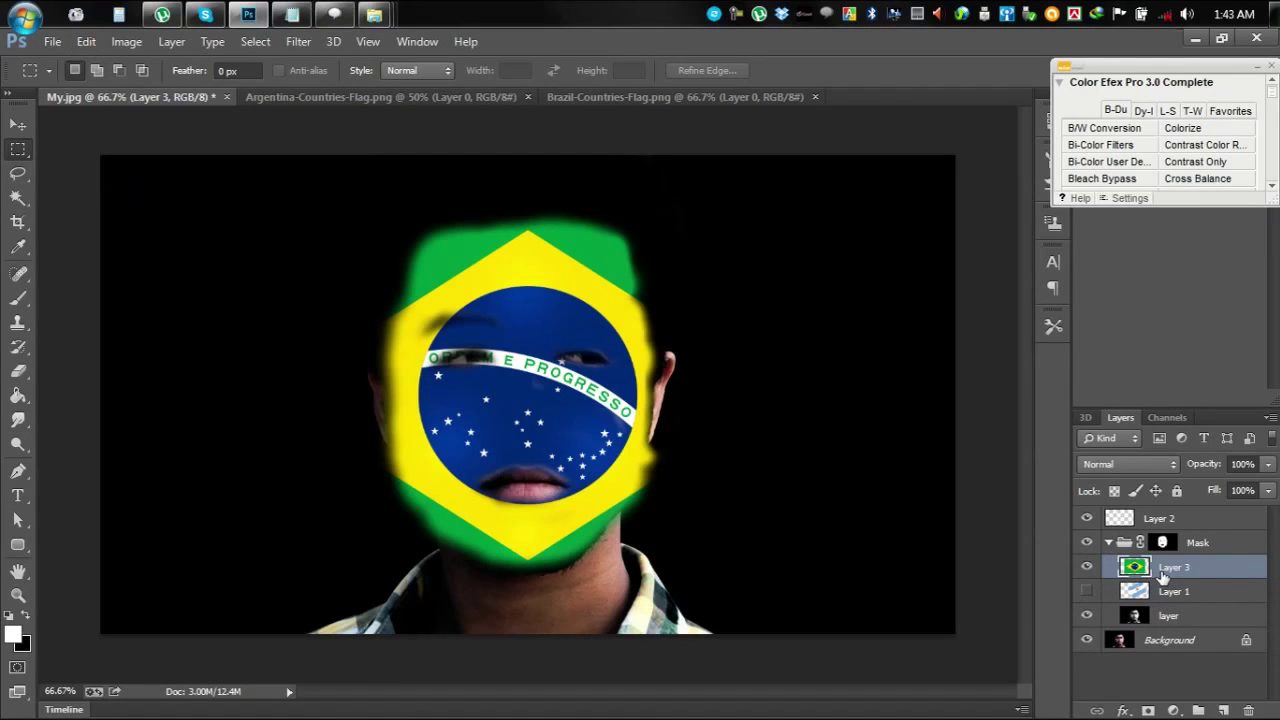
Set the Brazil flag layer to Multiply and shrink, rotate and move it so the blue circle covers the eye beside the visible ear
click(1128, 464)
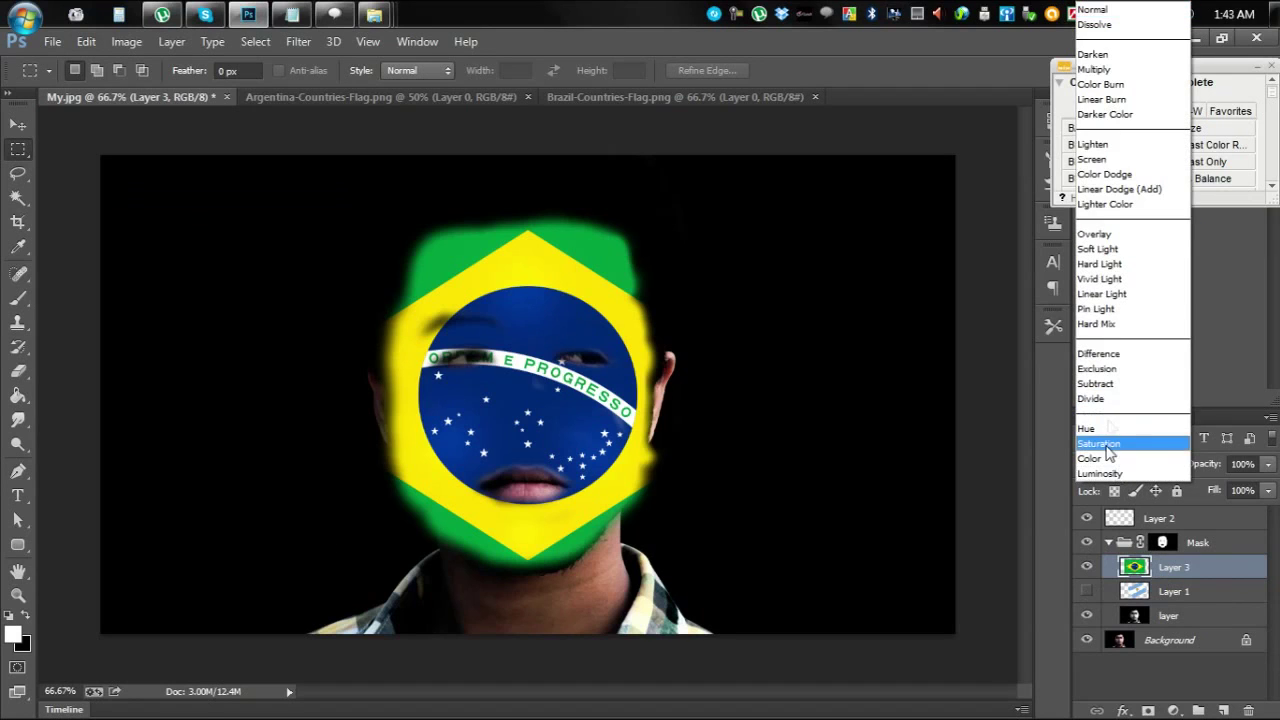
click(1100, 72)
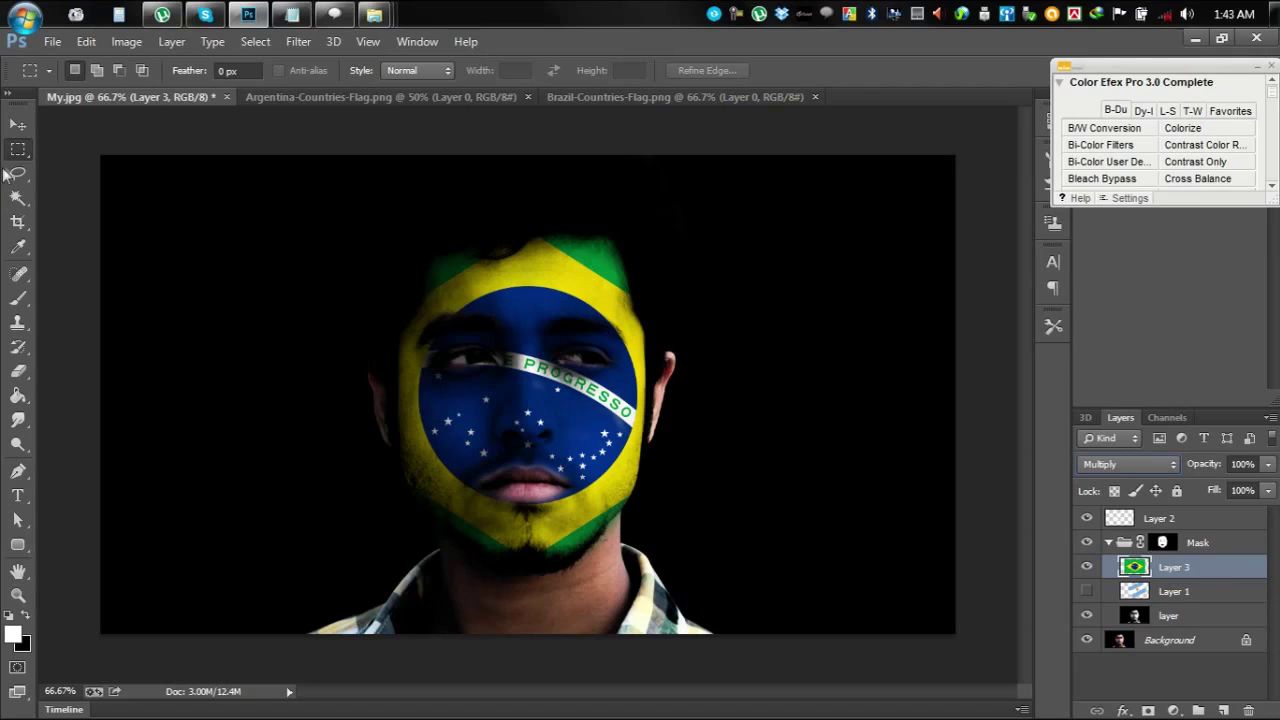
click(18, 124)
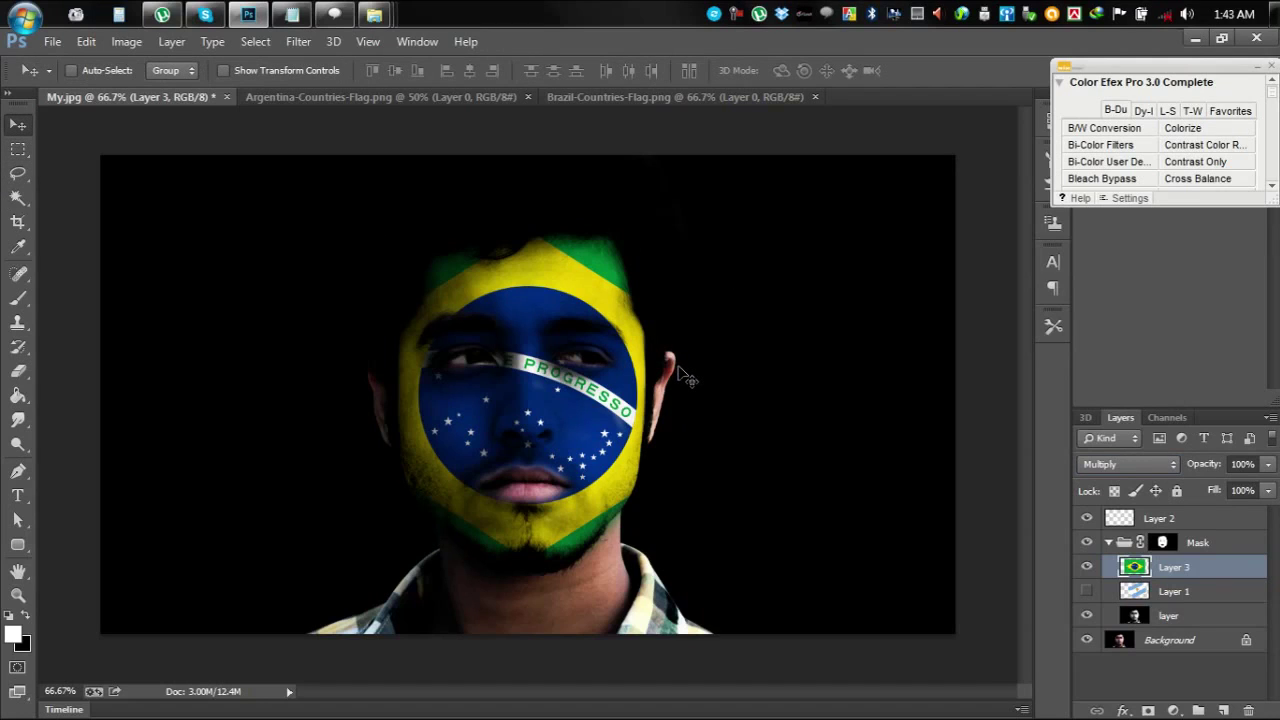
key(ctrl+t)
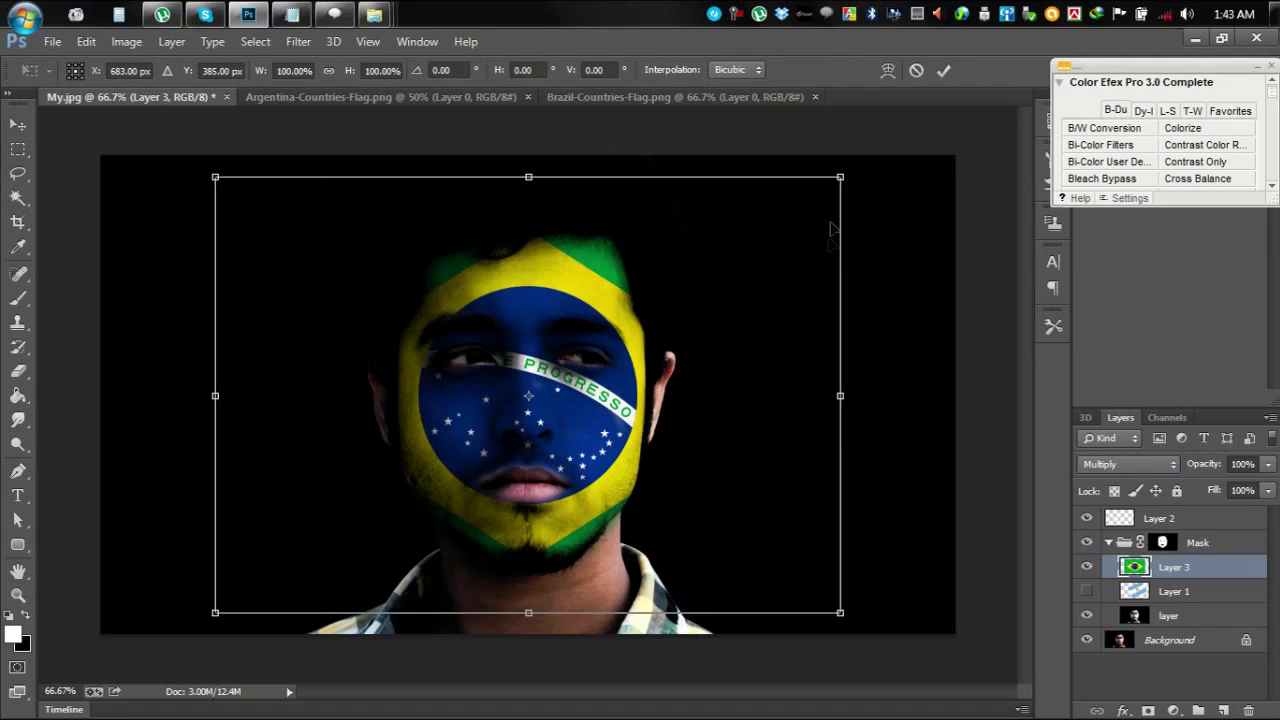
drag(840, 177, 690, 254)
drag(705, 410, 771, 517)
drag(609, 425, 677, 384)
mouse_move(720, 517)
mouse_down()
mouse_move(744, 526)
mouse_move(724, 522)
mouse_up()
click(942, 74)
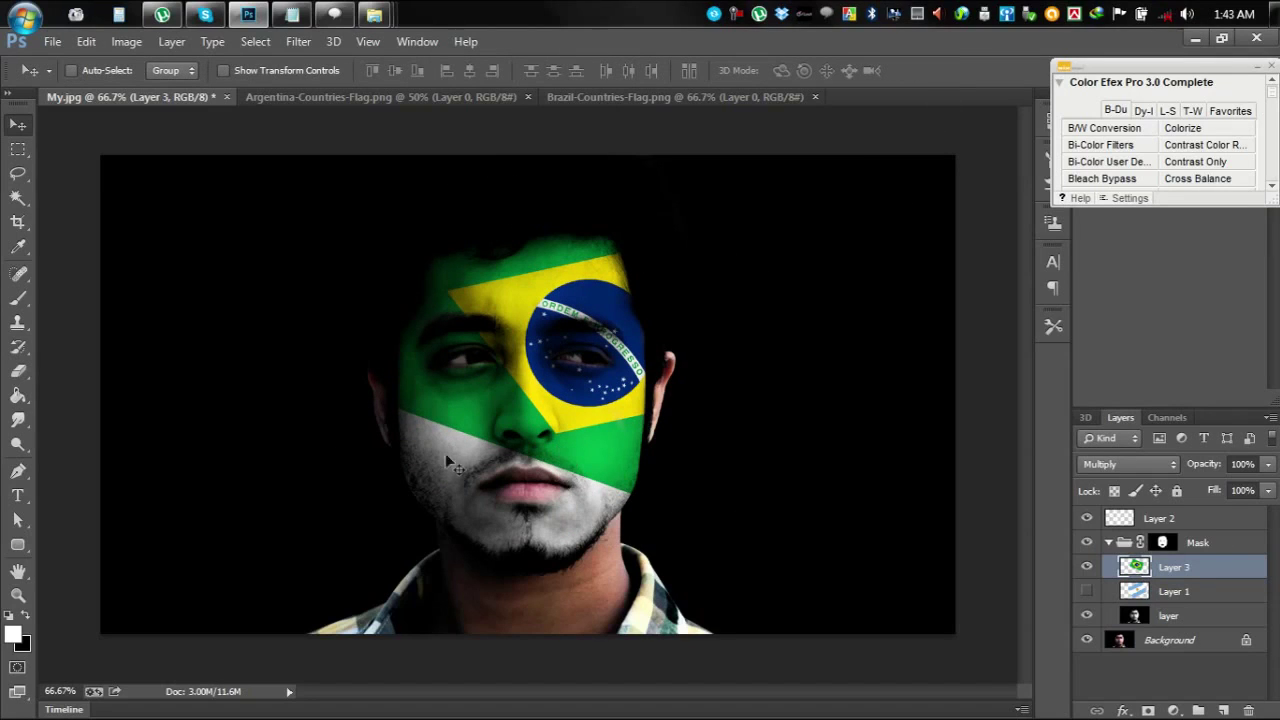
Sample the flag's green as the foreground colour with the layer in Normal mode, and return the layer to Multiply
click(1132, 466)
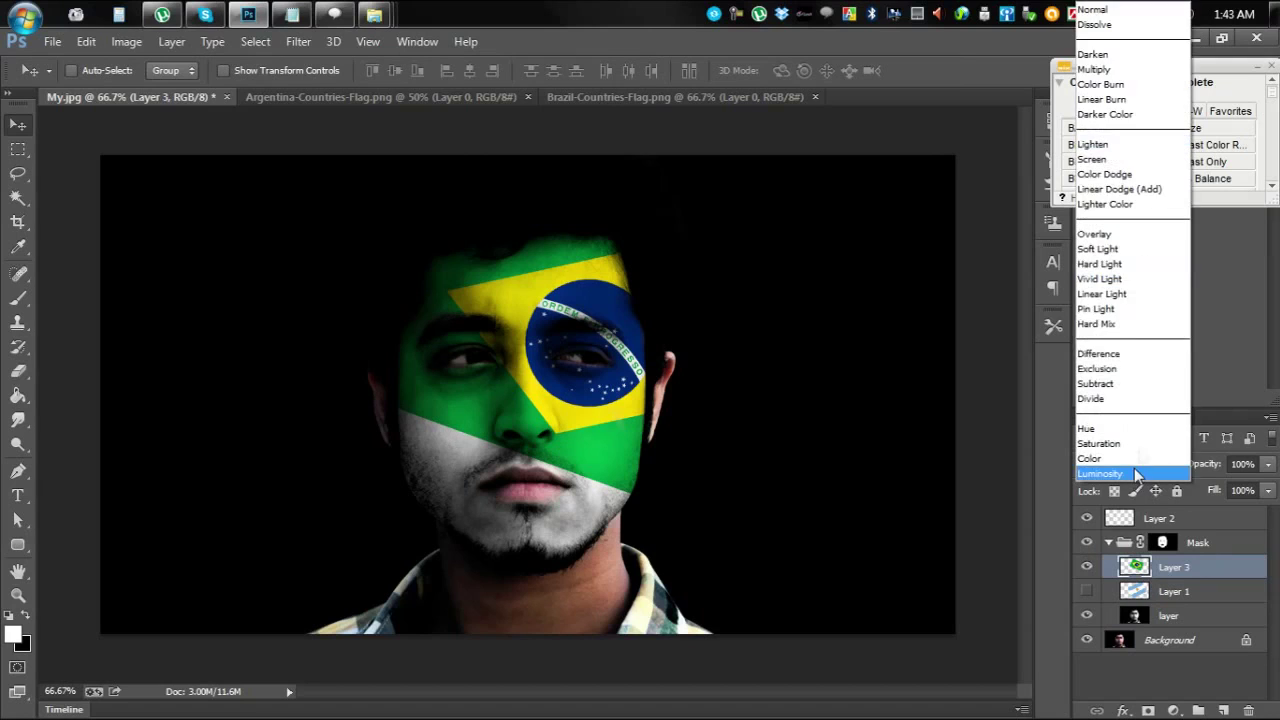
click(1100, 11)
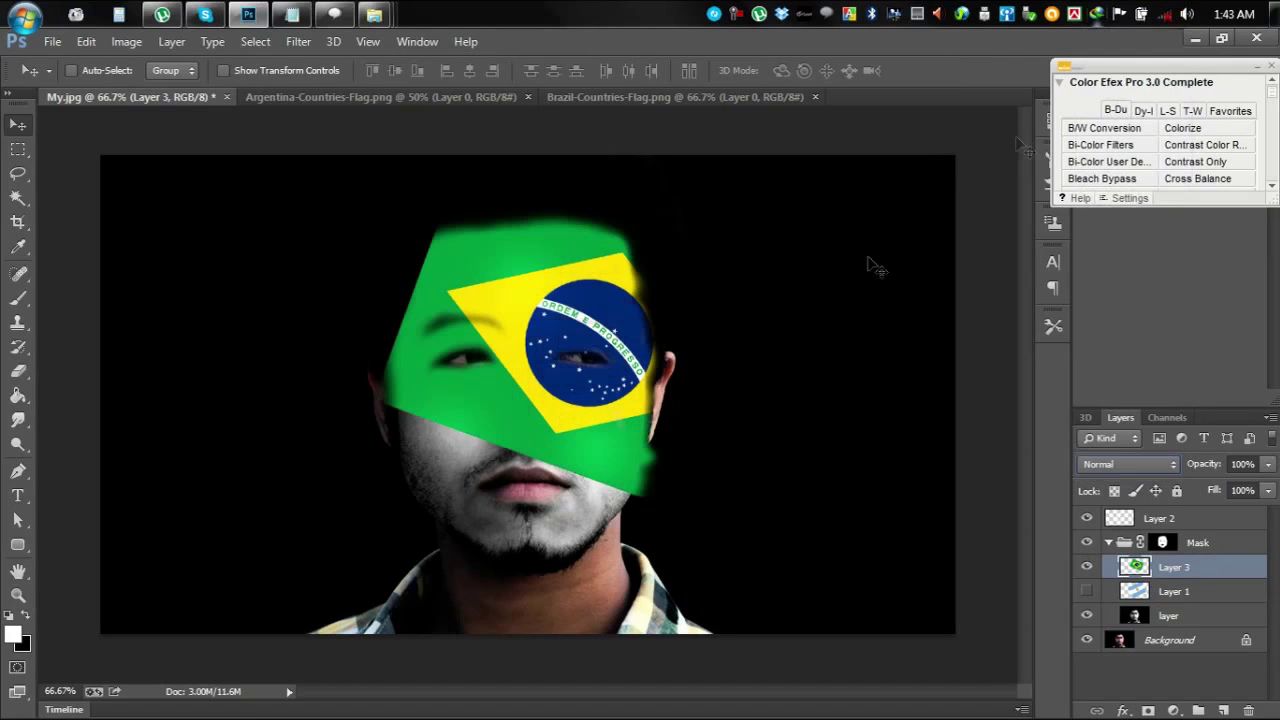
click(19, 250)
click(488, 404)
click(1128, 466)
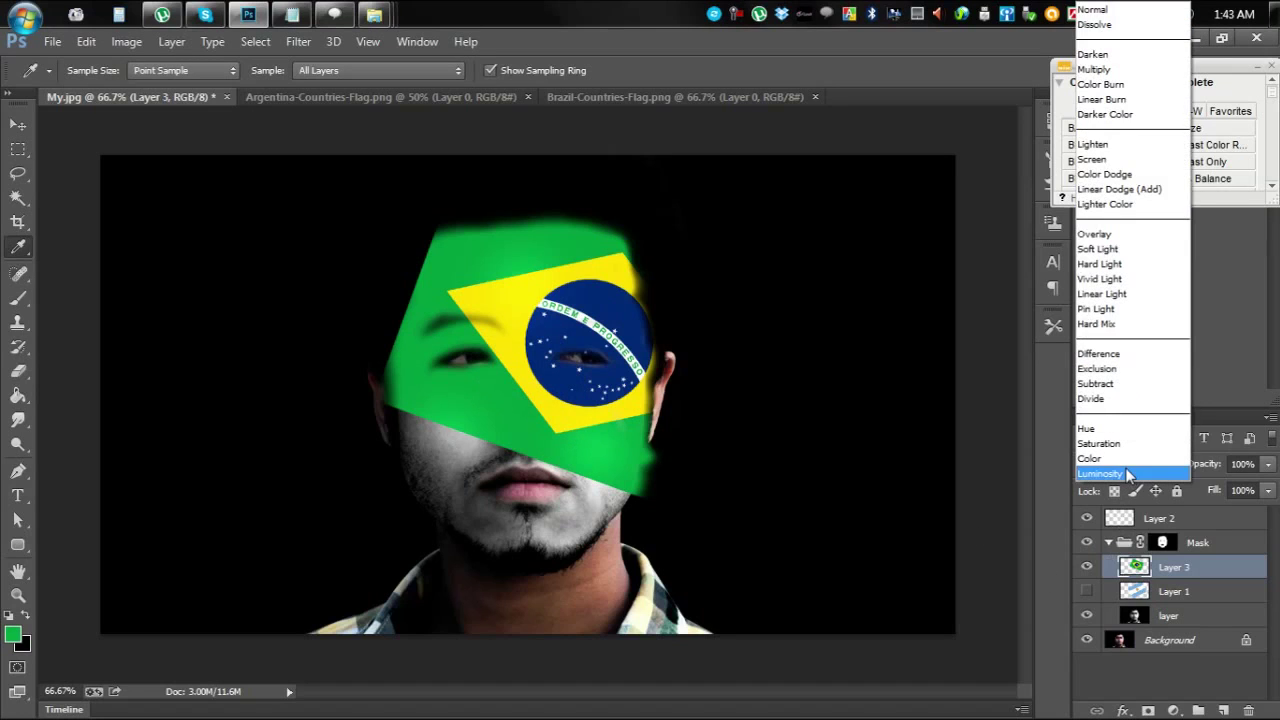
click(1103, 63)
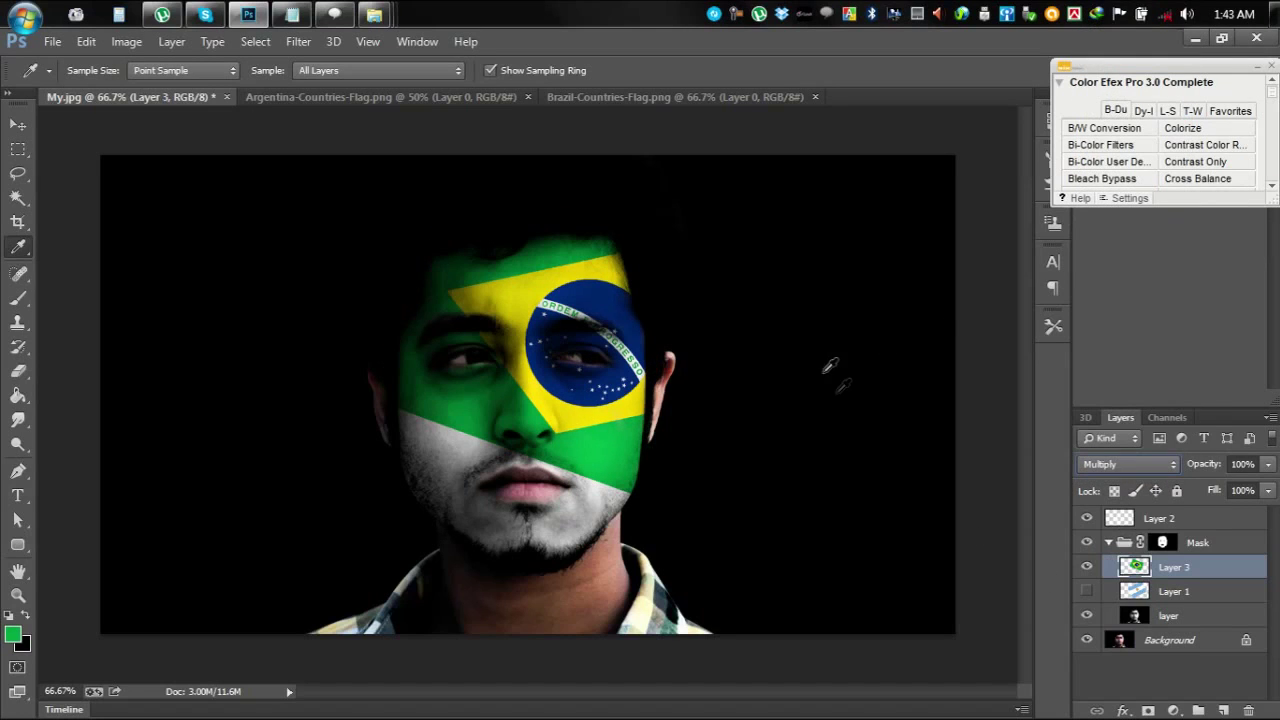
Paint the uncovered cheeks, jaw and chin green on the Brazil flag layer with a 100 px brush
click(24, 296)
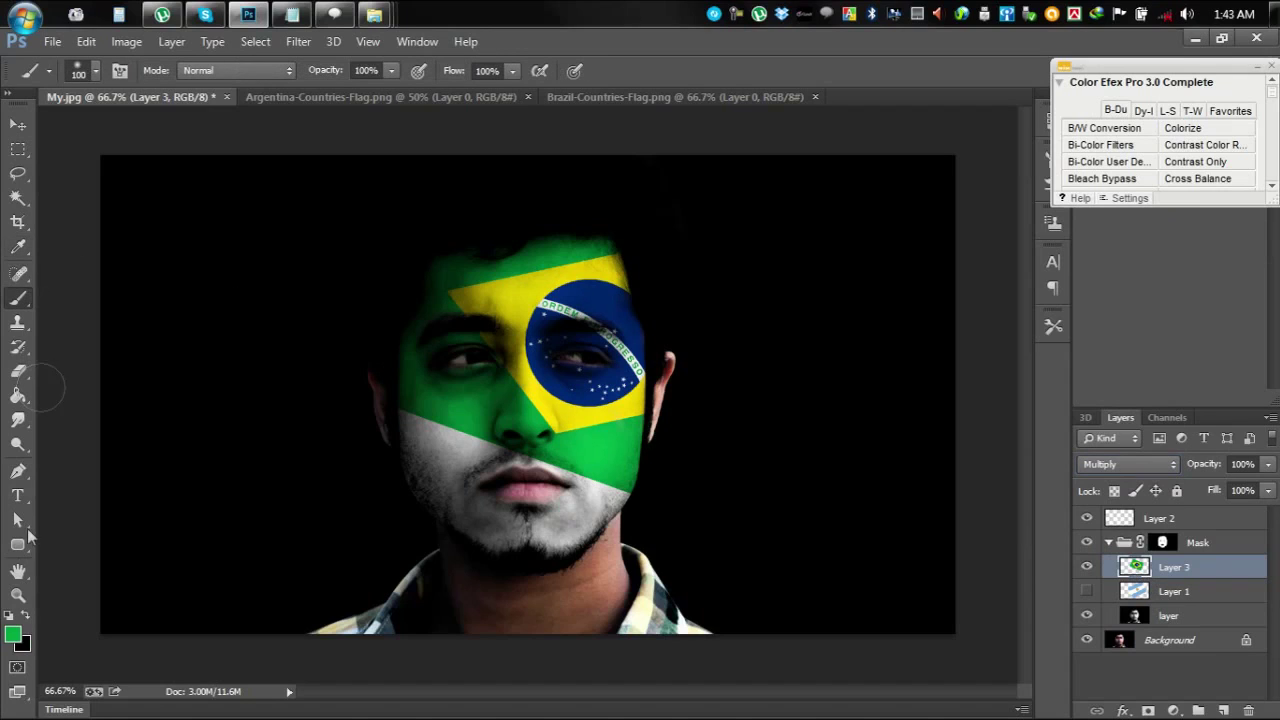
mouse_move(592, 486)
mouse_down()
mouse_move(652, 504)
mouse_move(543, 484)
mouse_move(566, 480)
mouse_move(492, 468)
mouse_move(475, 449)
mouse_move(465, 468)
mouse_move(410, 428)
mouse_up()
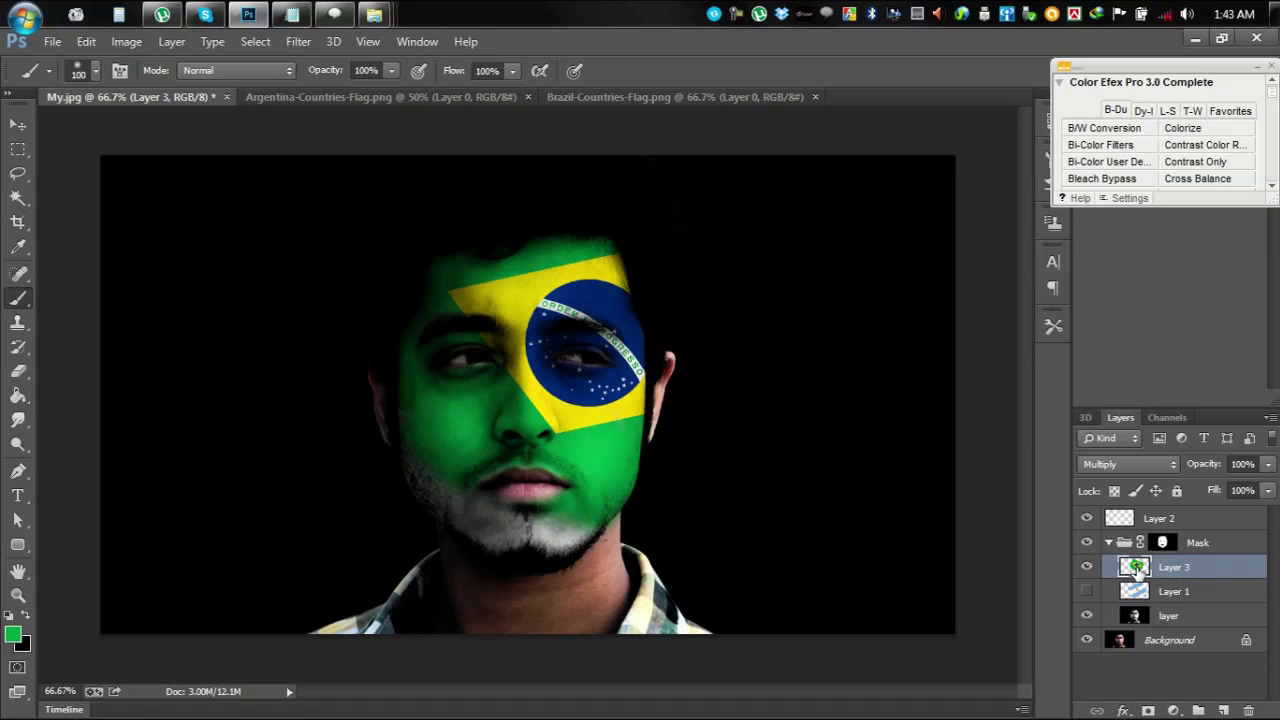
mouse_move(397, 414)
mouse_down()
mouse_move(412, 469)
mouse_move(453, 533)
mouse_move(432, 485)
mouse_move(491, 542)
mouse_move(561, 515)
mouse_move(562, 542)
mouse_move(607, 541)
mouse_move(587, 522)
mouse_move(638, 507)
mouse_up()
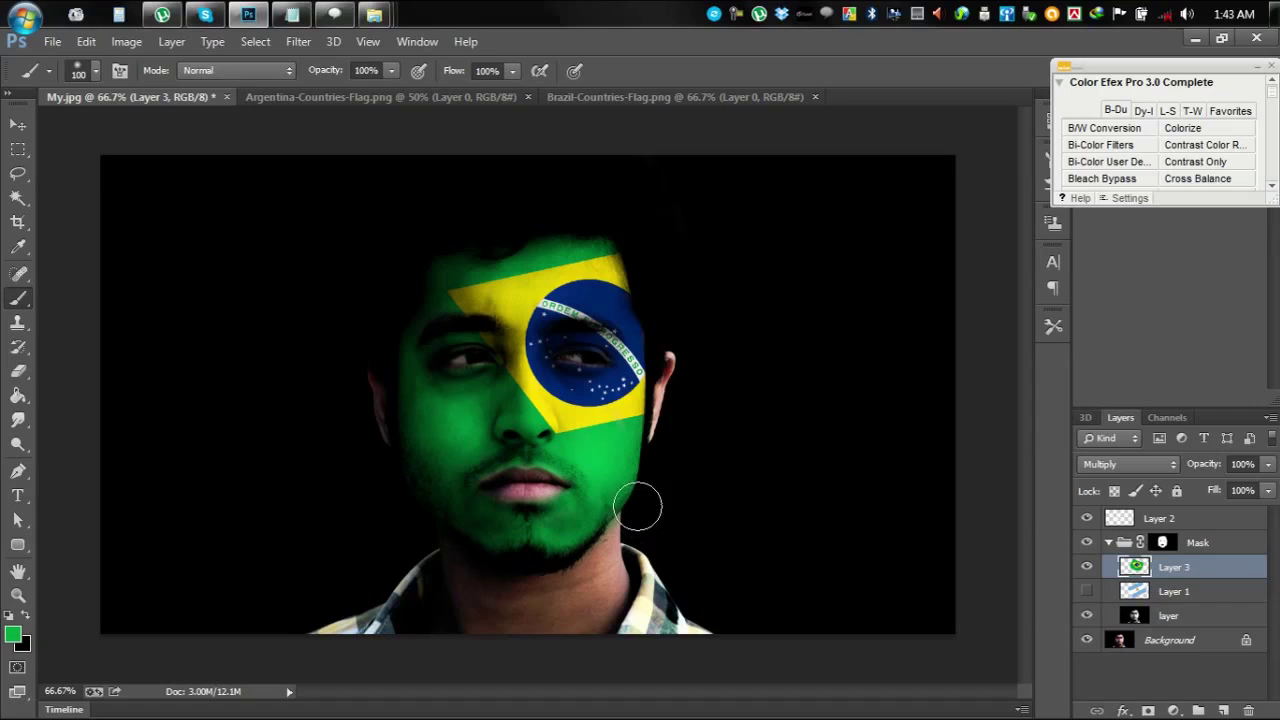
Compare the green-painted face at 100% zoom with the Layer 2 highlights hidden and shown
click(17, 125)
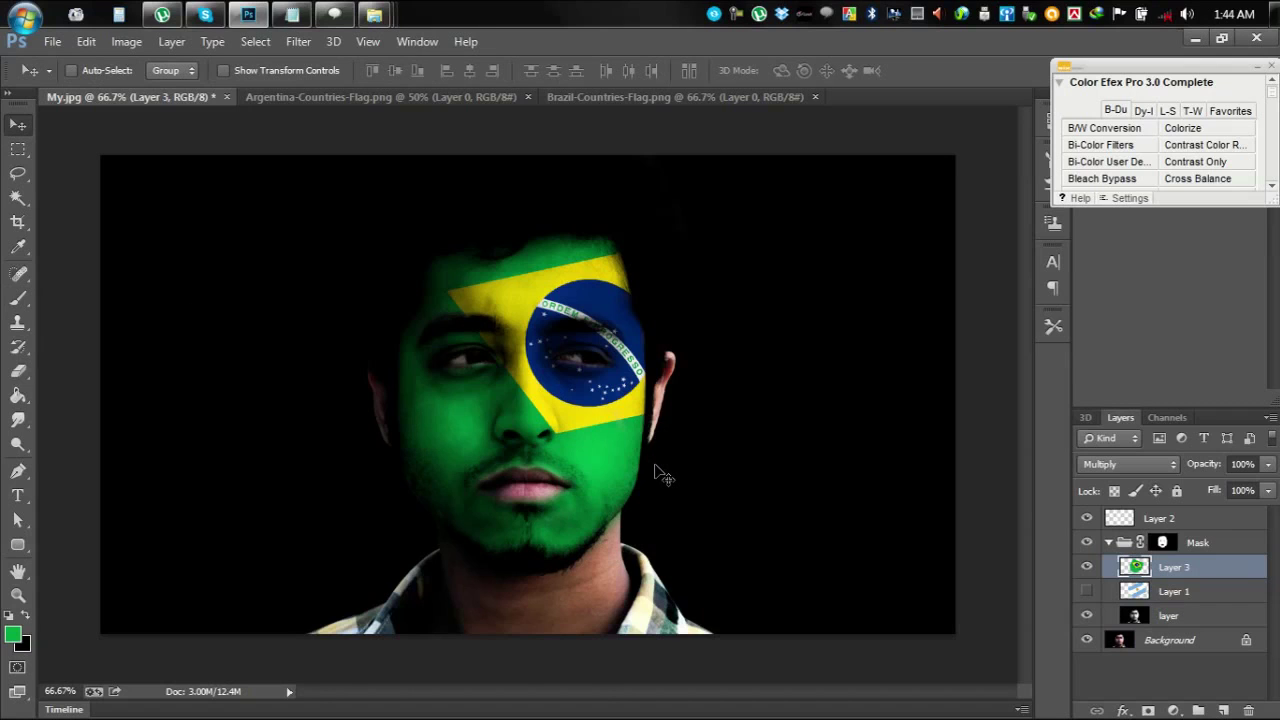
key(ctrl+plus)
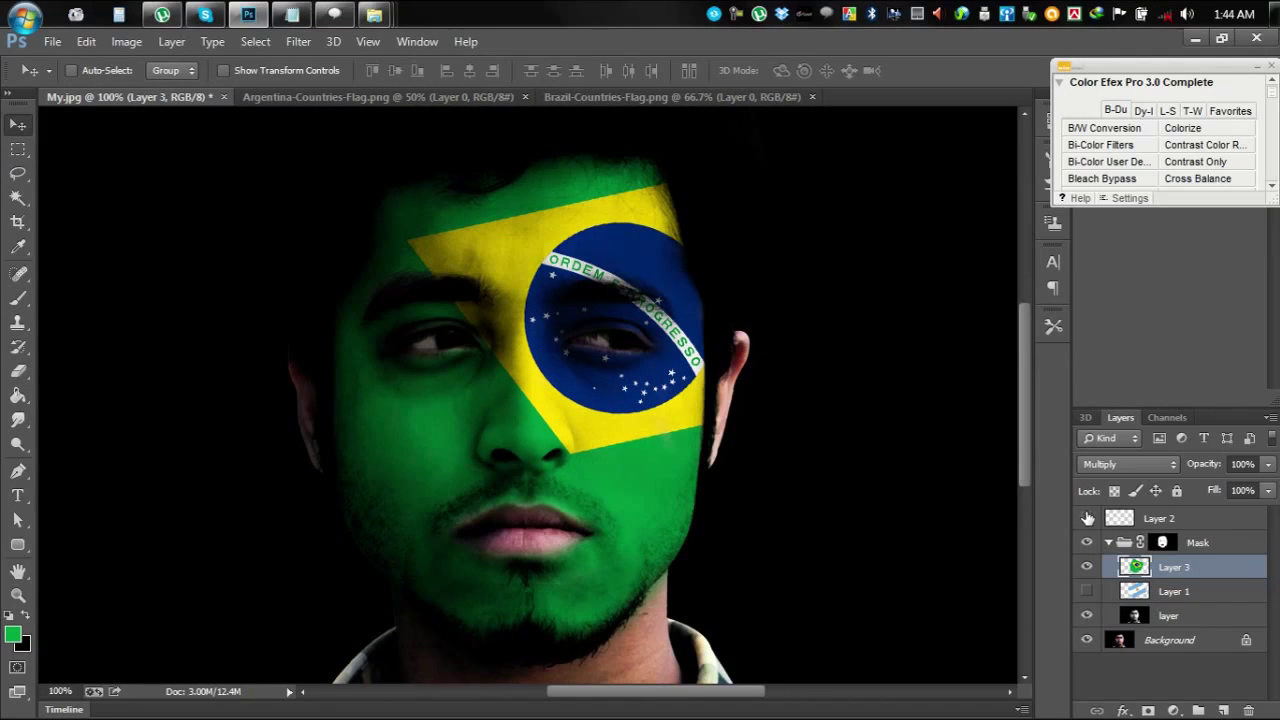
click(1088, 518)
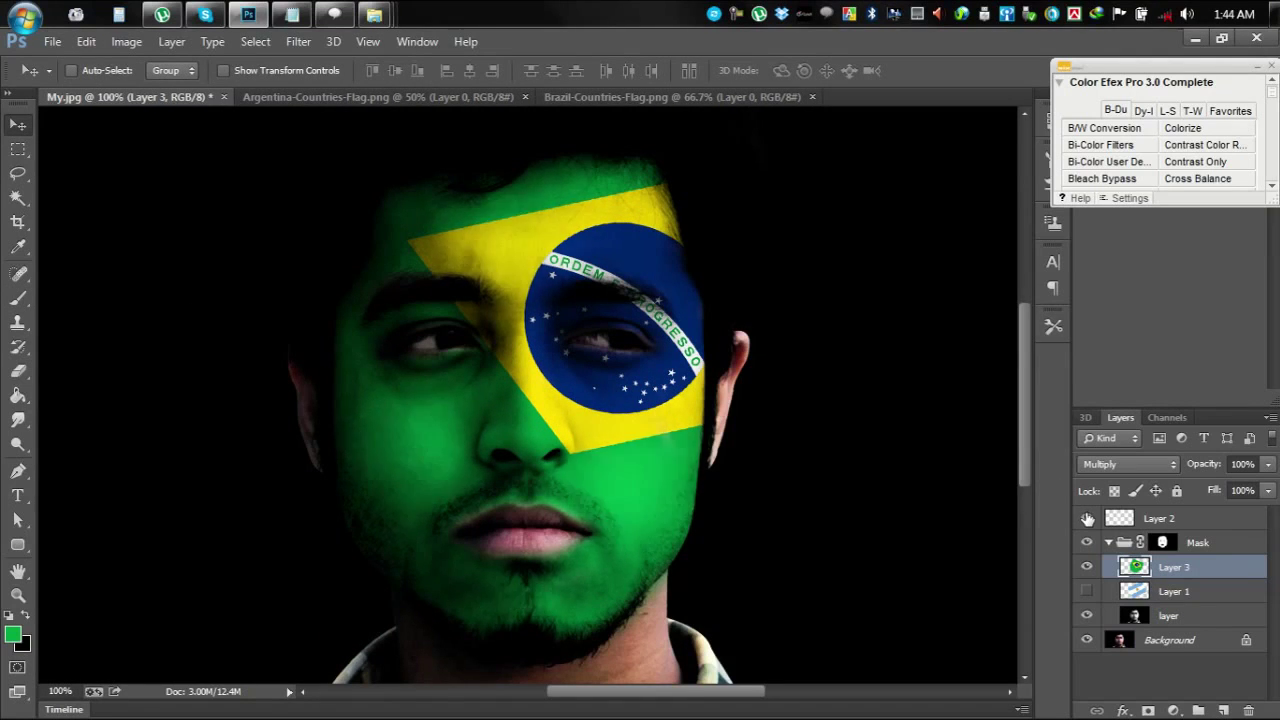
Smudge the yellow diamond's edges along the nose and forehead at 20 px and 50% strength for a hand-painted look
key(ctrl+plus)
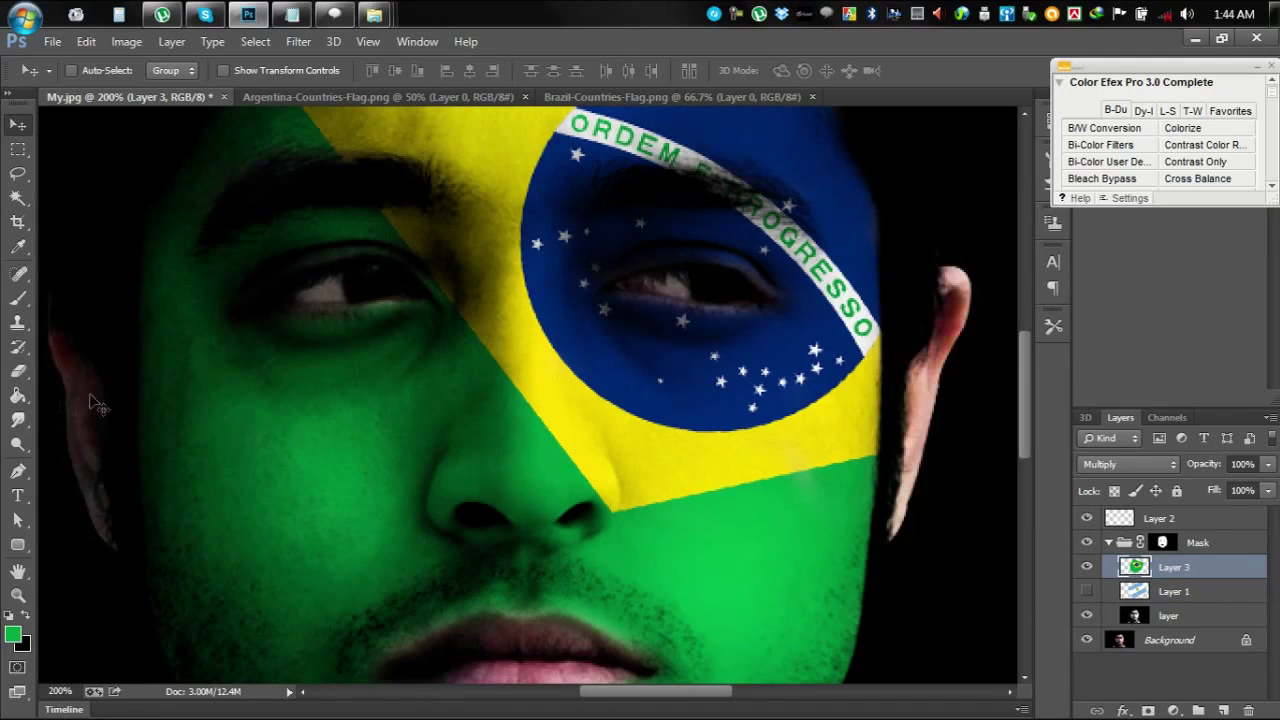
click(18, 420)
scroll(574, 500, up, 2)
drag(604, 549, 286, 134)
scroll(380, 263, up, 3)
drag(311, 175, 433, 155)
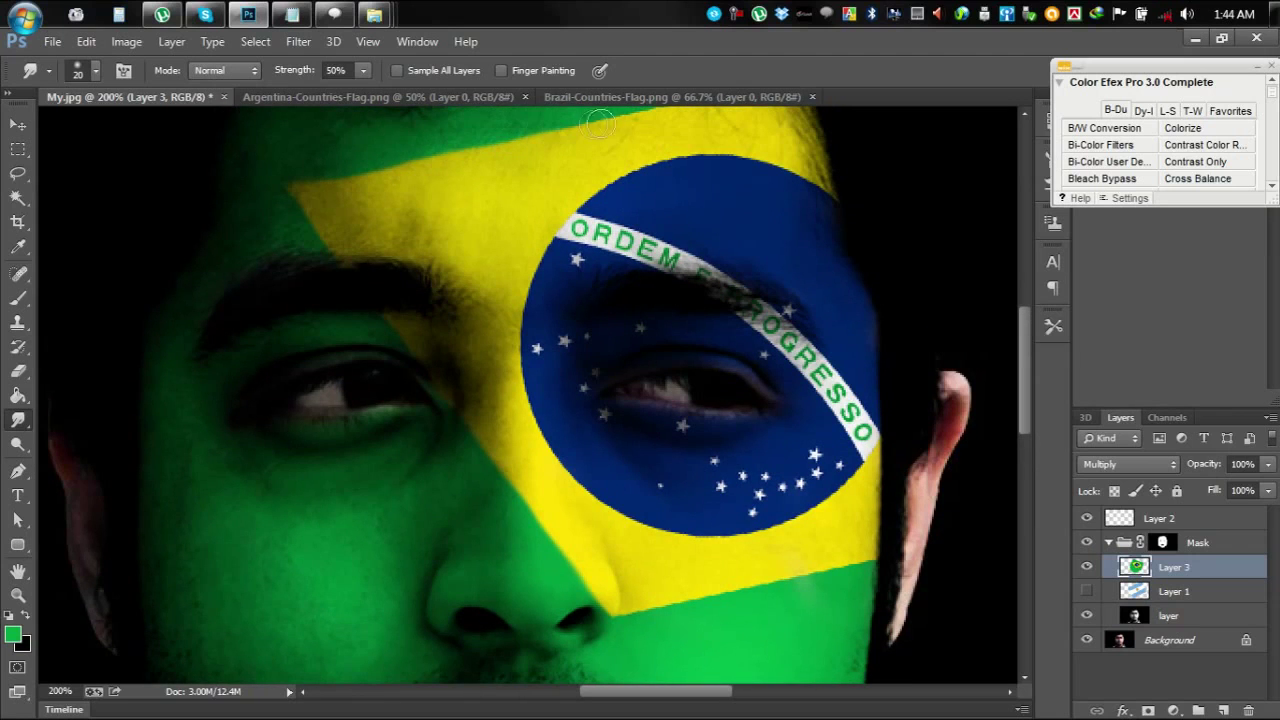
Smudge the blue circle's outline and the yellow diamond's lower edge across the cheek to soften them
scroll(668, 189, up, 3)
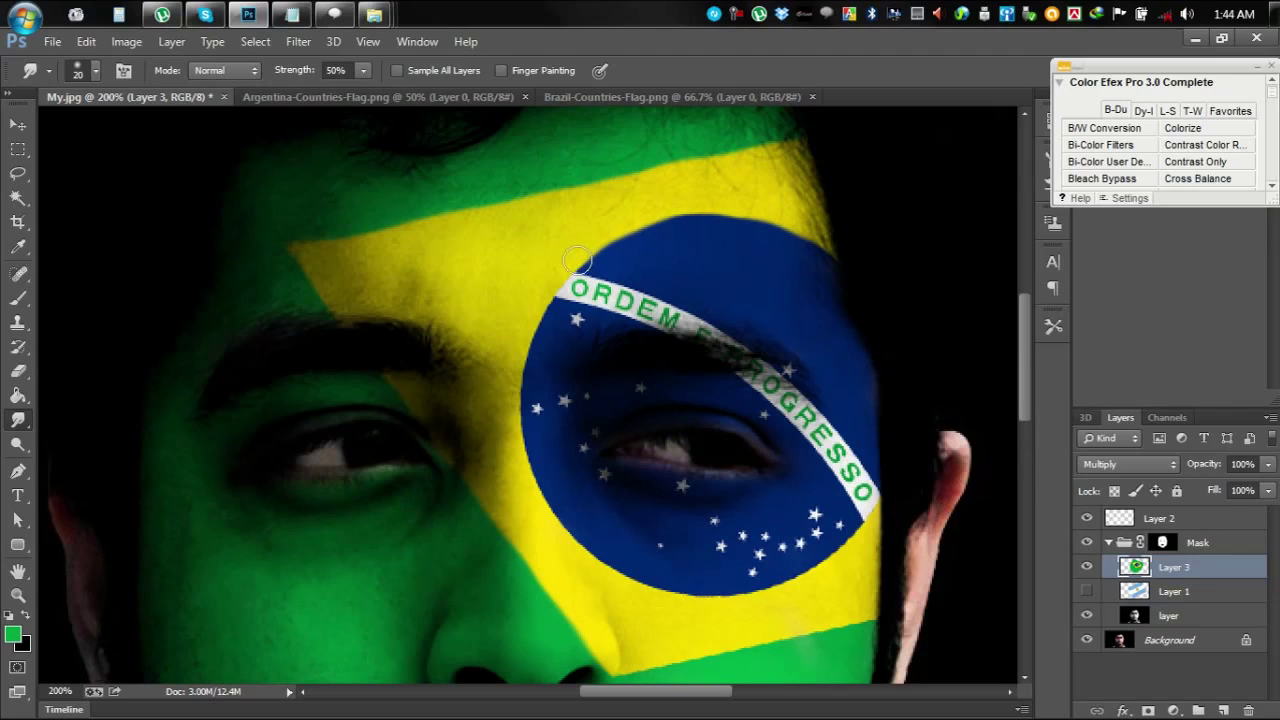
mouse_move(563, 271)
mouse_down()
mouse_move(515, 371)
mouse_move(516, 440)
mouse_move(543, 511)
mouse_move(591, 562)
mouse_move(678, 600)
mouse_move(759, 604)
mouse_move(875, 533)
mouse_up()
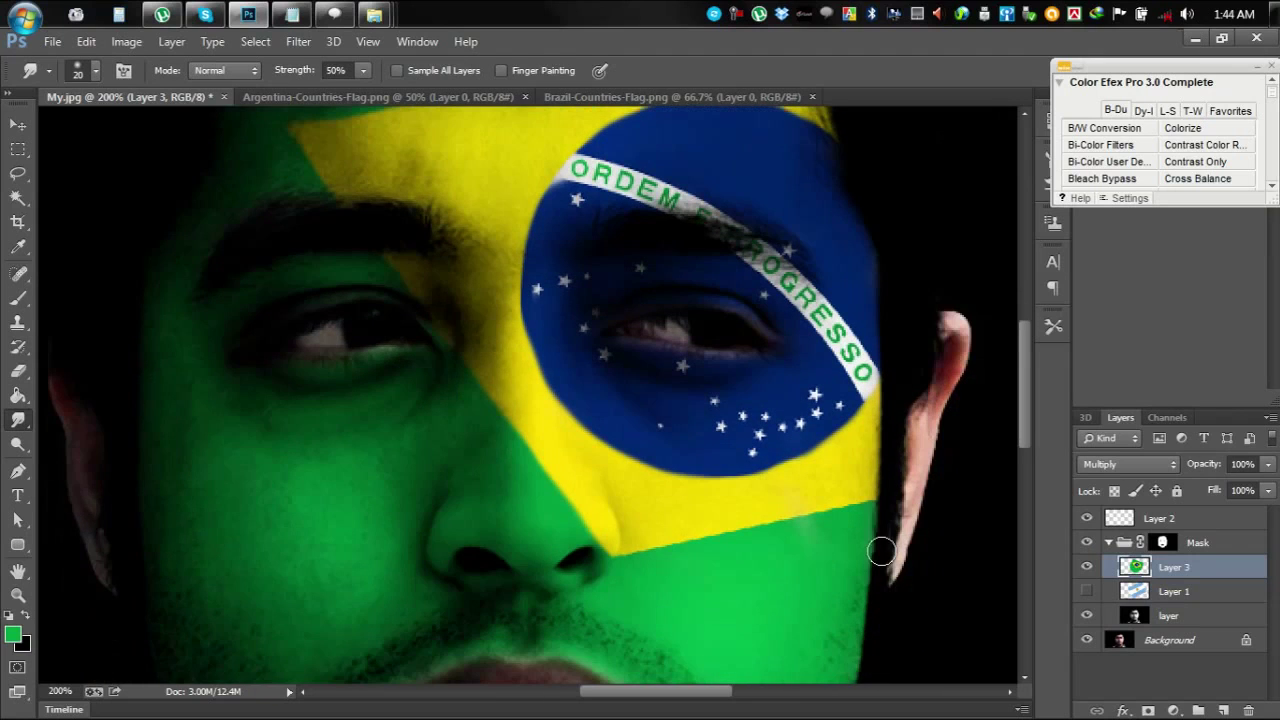
drag(801, 517, 719, 539)
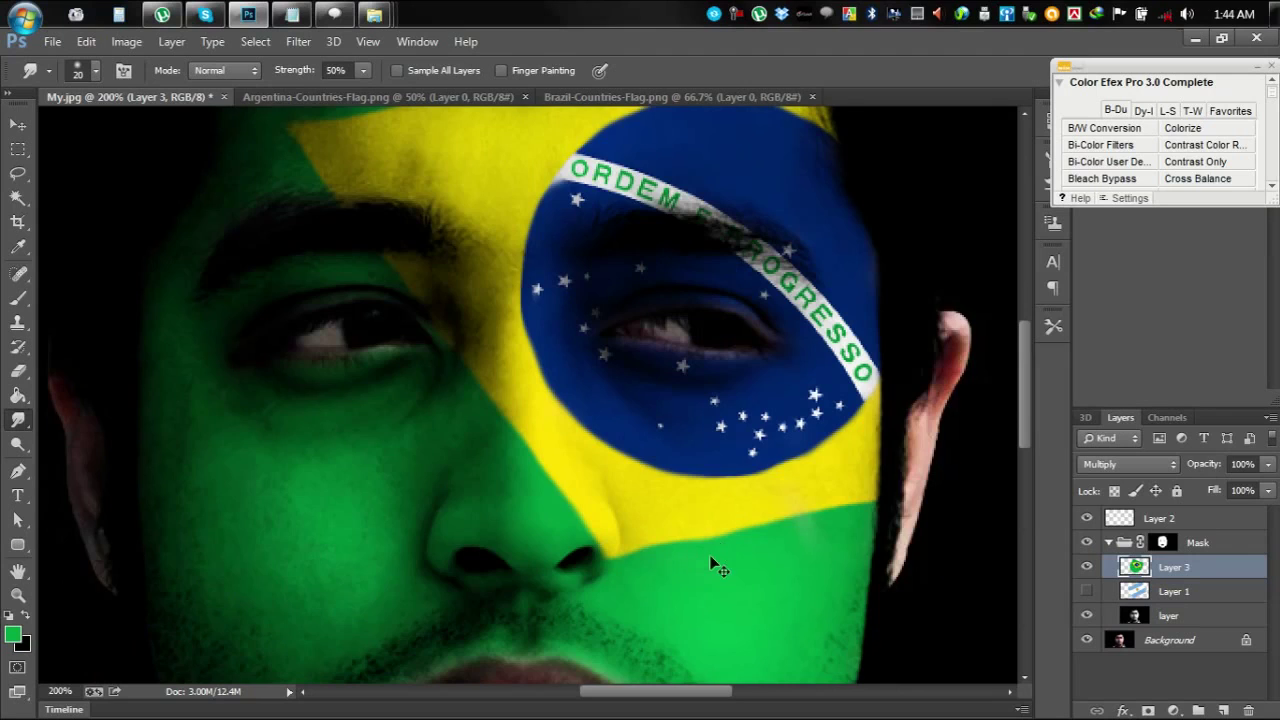
key(ctrl+minus)
key(ctrl+minus)
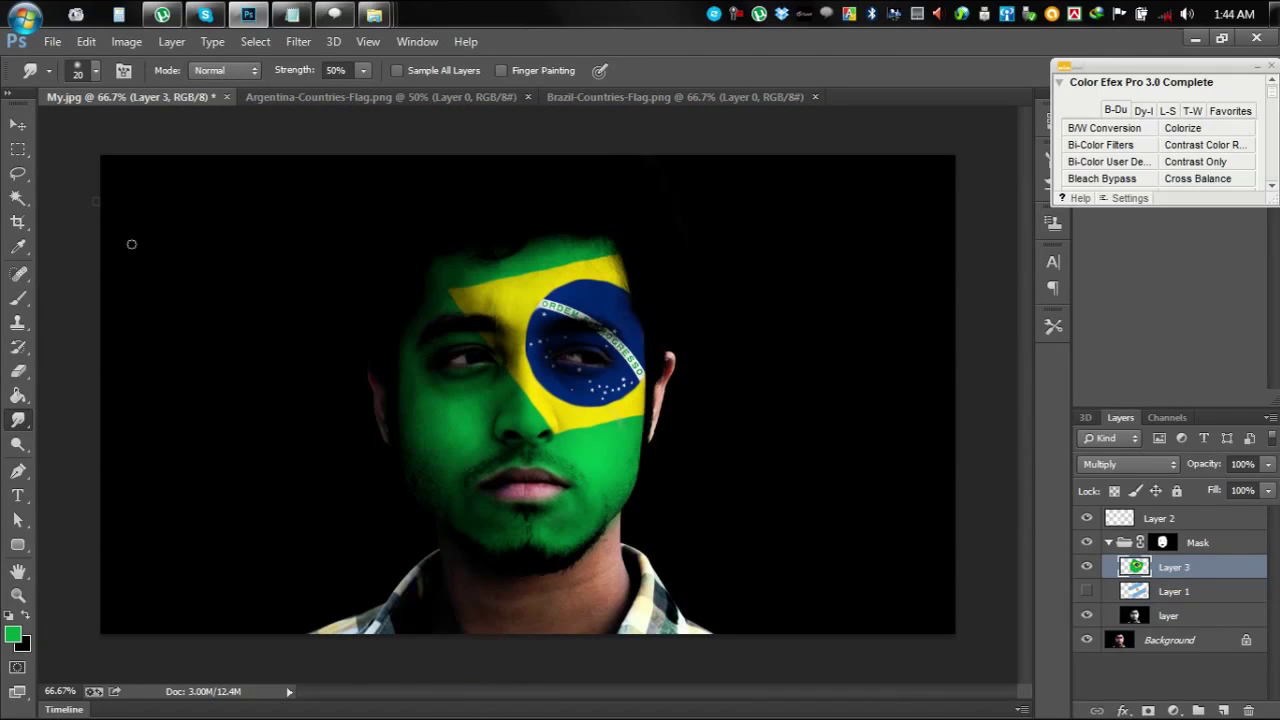
click(18, 124)
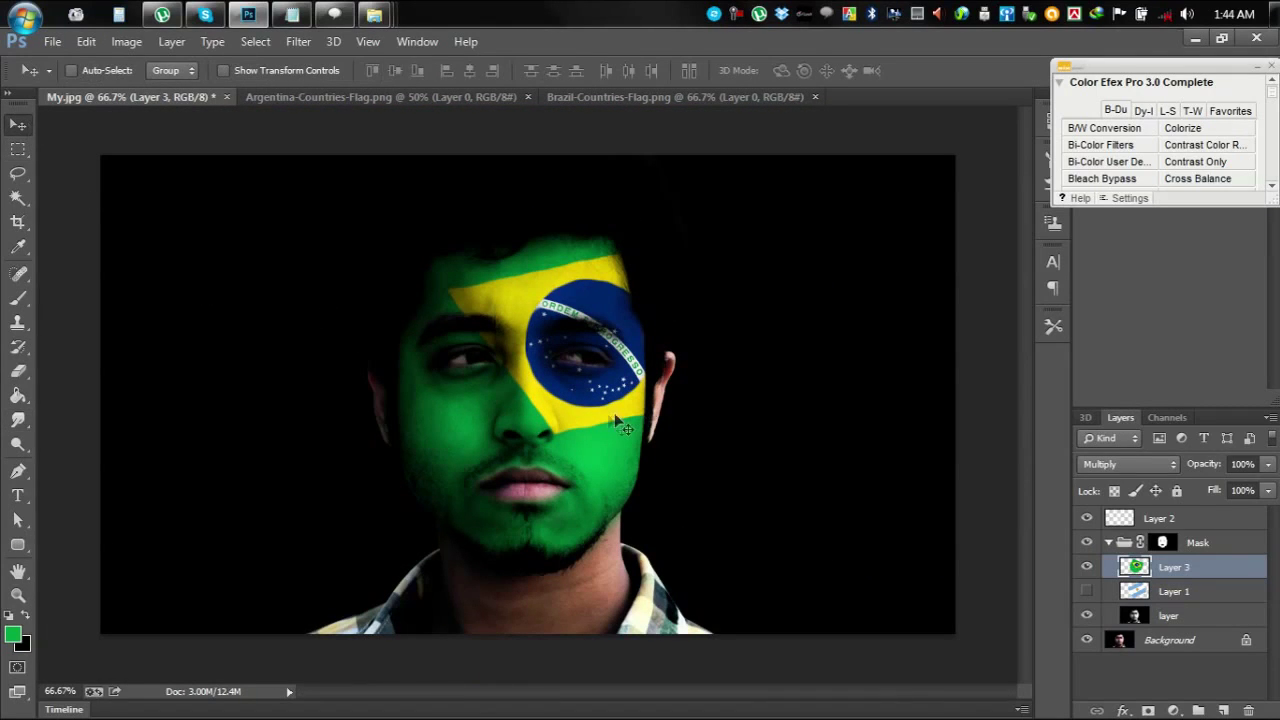
Save the layered portrait as a Photoshop file named Flag Face in the Flag Face folder
key(ctrl+shift+s)
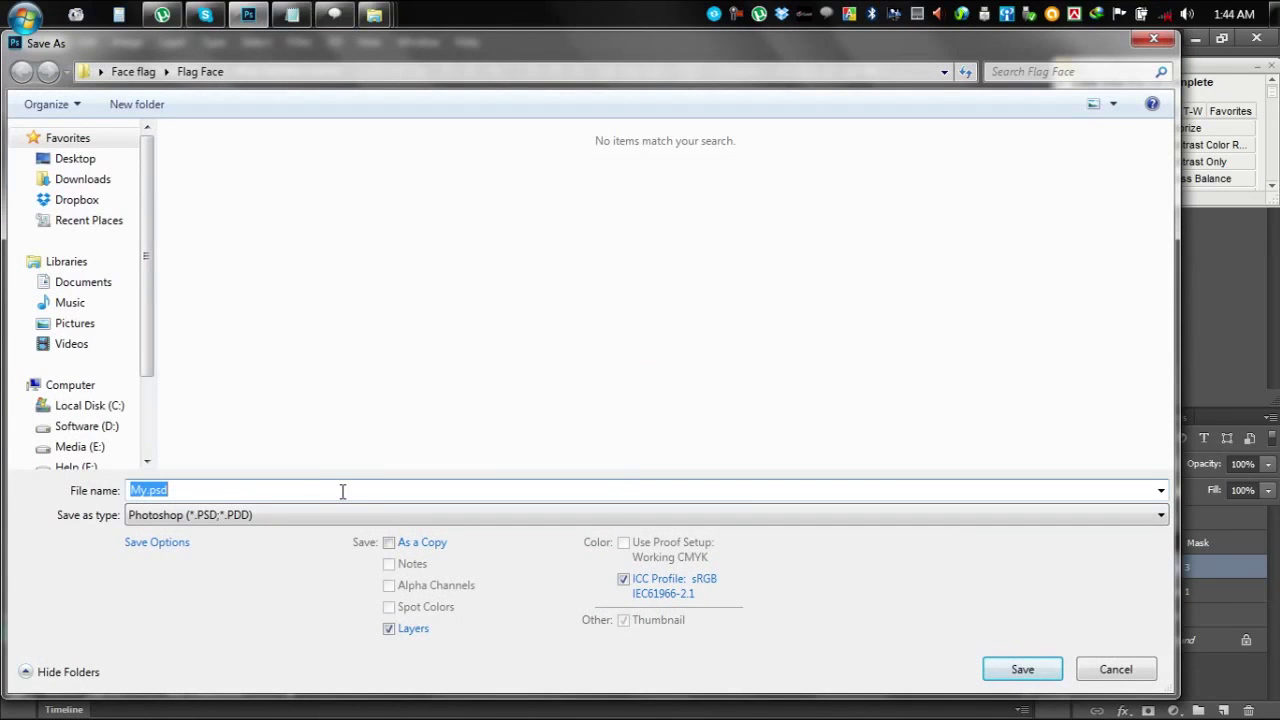
text(Flag Face)
click(1022, 669)
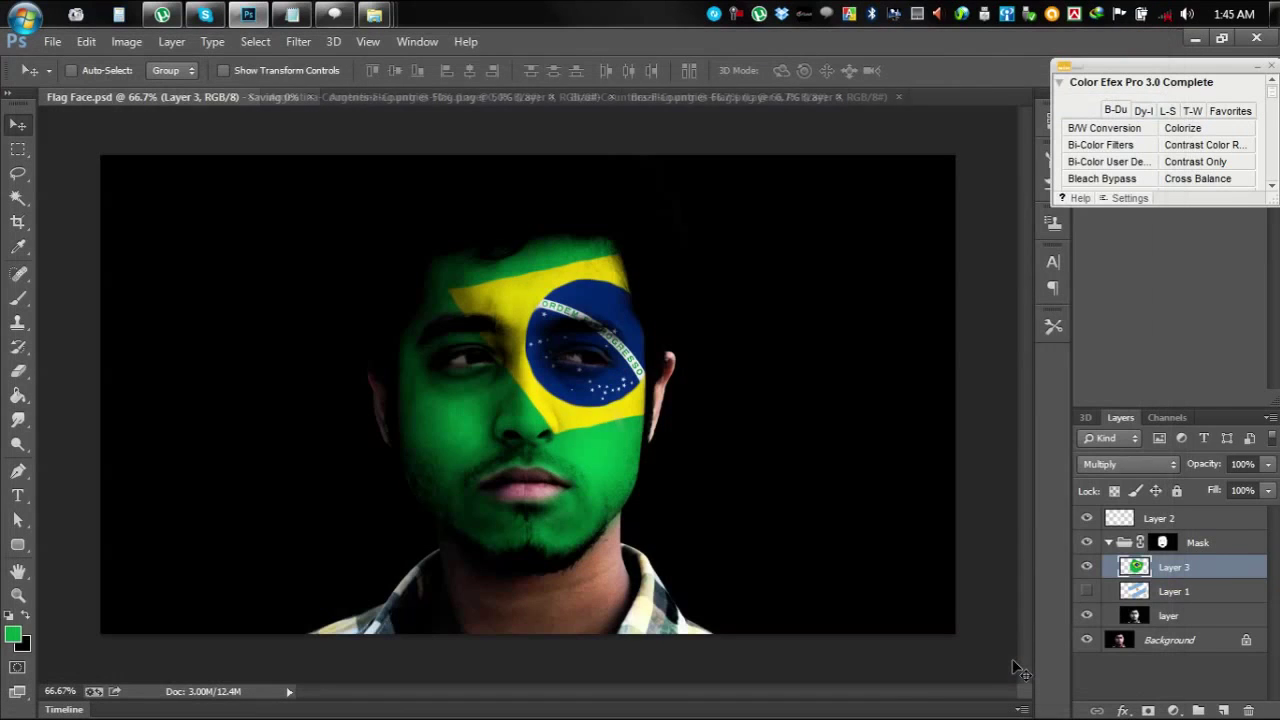
Hide the Brazil flag layer and open Germany-Countries-Flag.jpg from the Face flag folder in Photoshop
click(1086, 567)
mouse_move(373, 14)
click(407, 122)
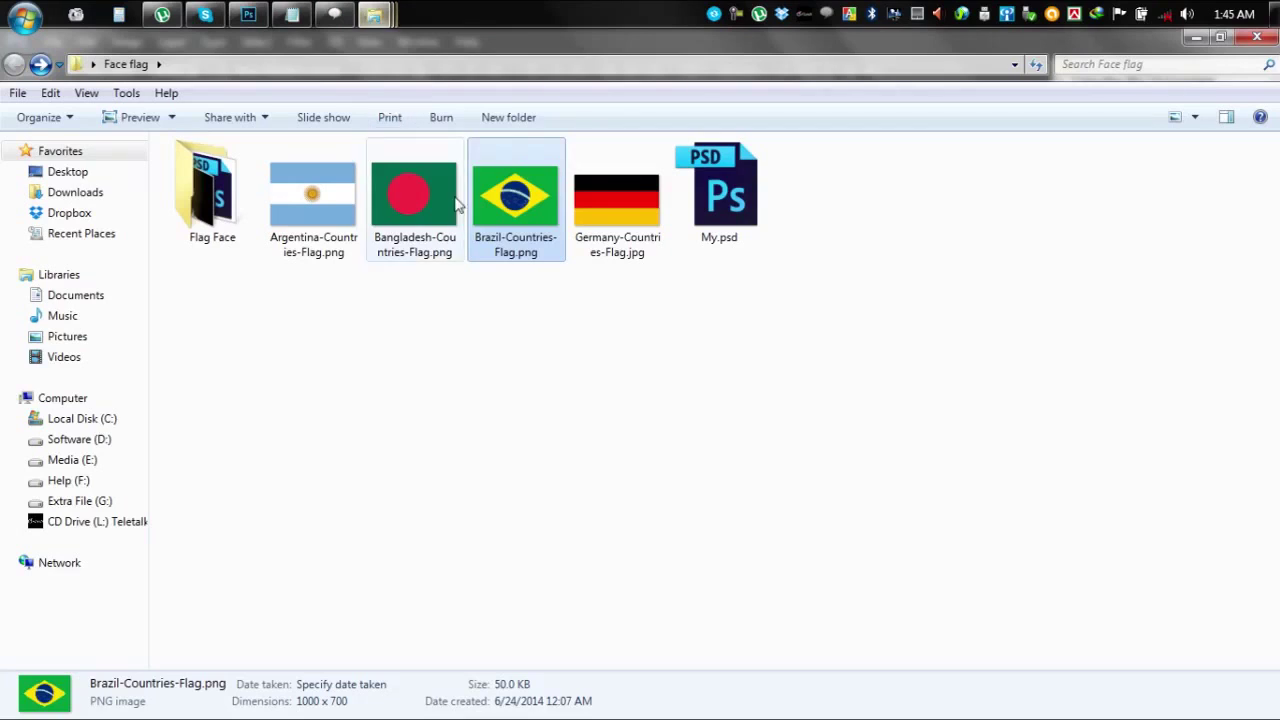
drag(660, 237, 882, 97)
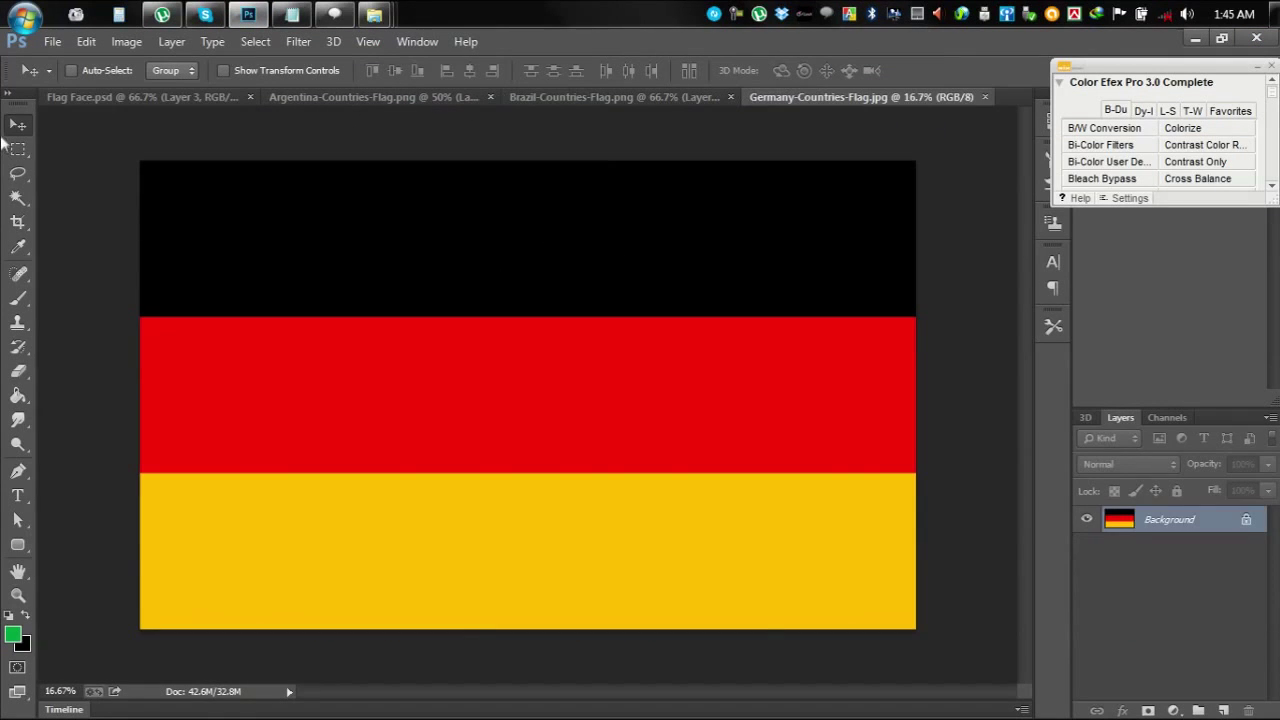
Copy the whole German flag image and paste it into Flag Face.psd above the Brazil flag layer in the Mask group
click(18, 148)
drag(140, 160, 997, 651)
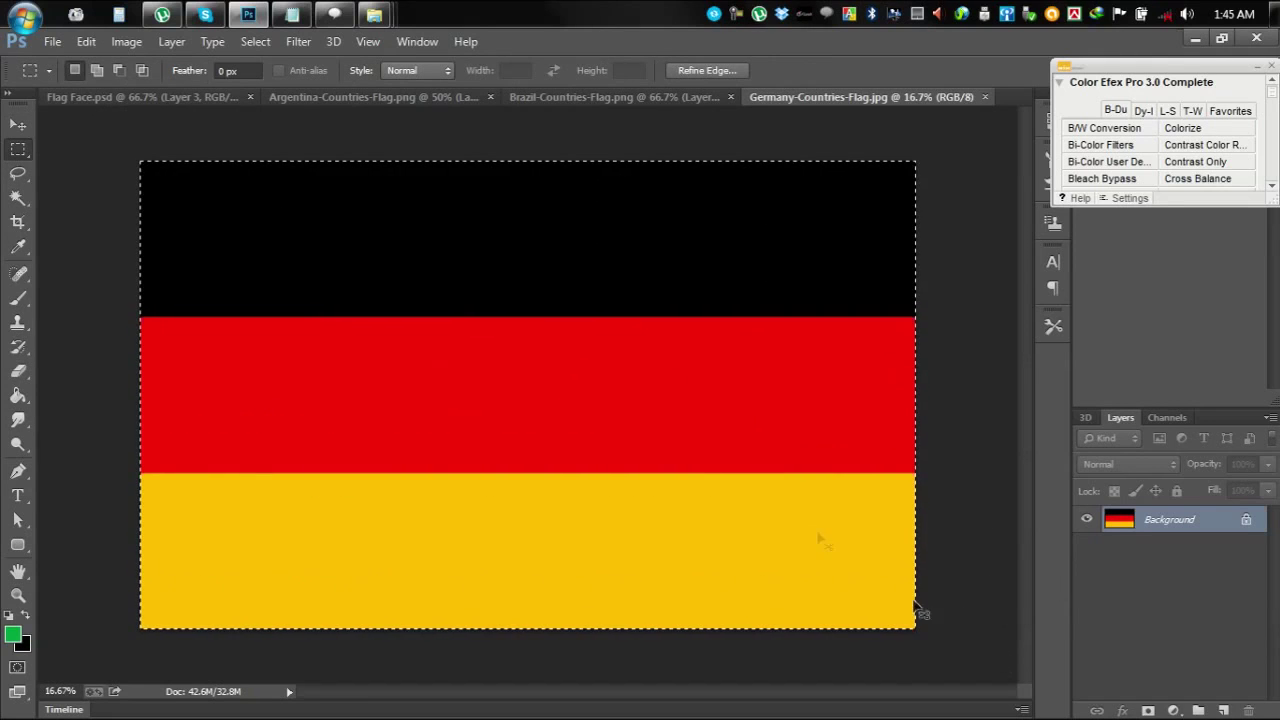
click(202, 101)
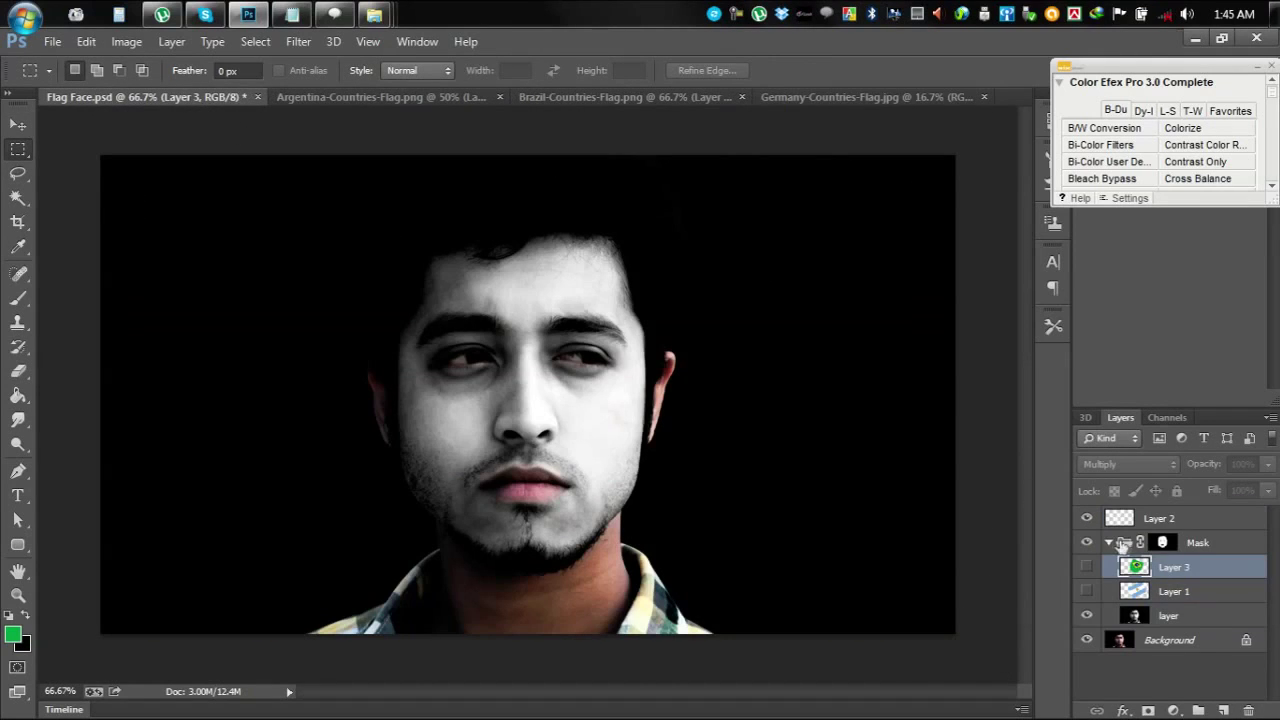
key(ctrl+v)
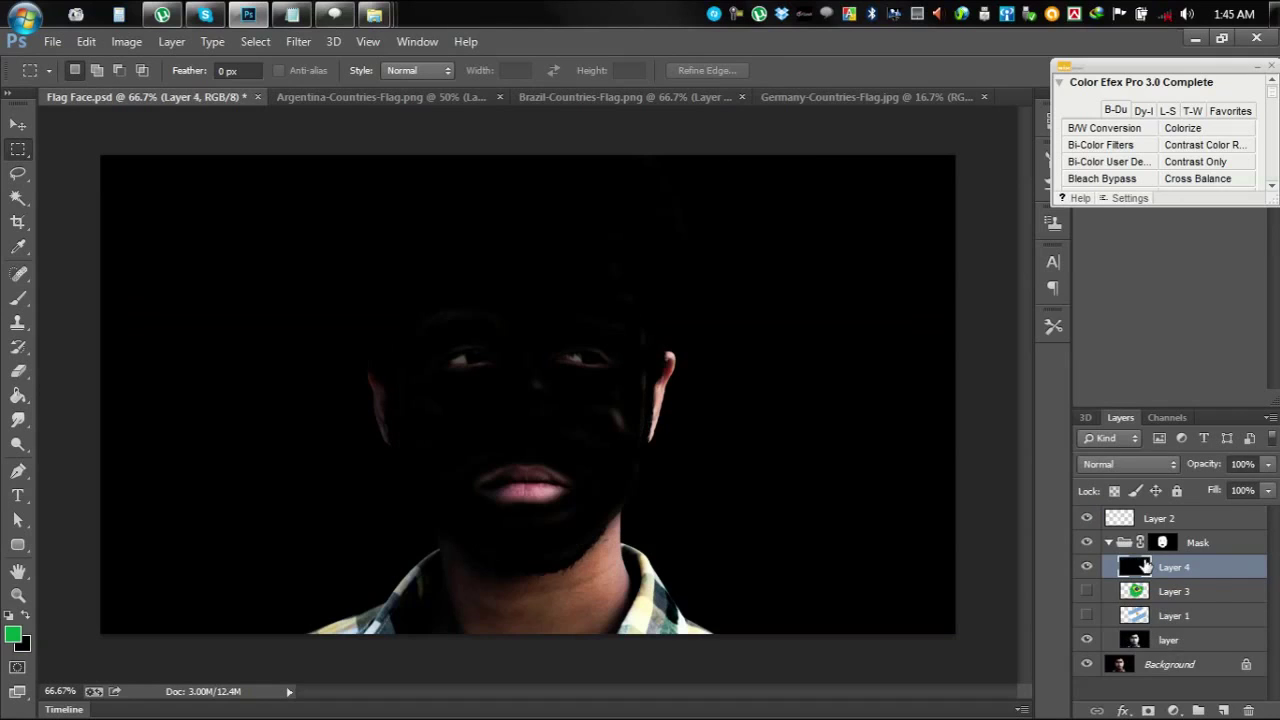
Scale the pasted German flag down proportionally to about 13% and bring it over the portrait's face
key(ctrl+t)
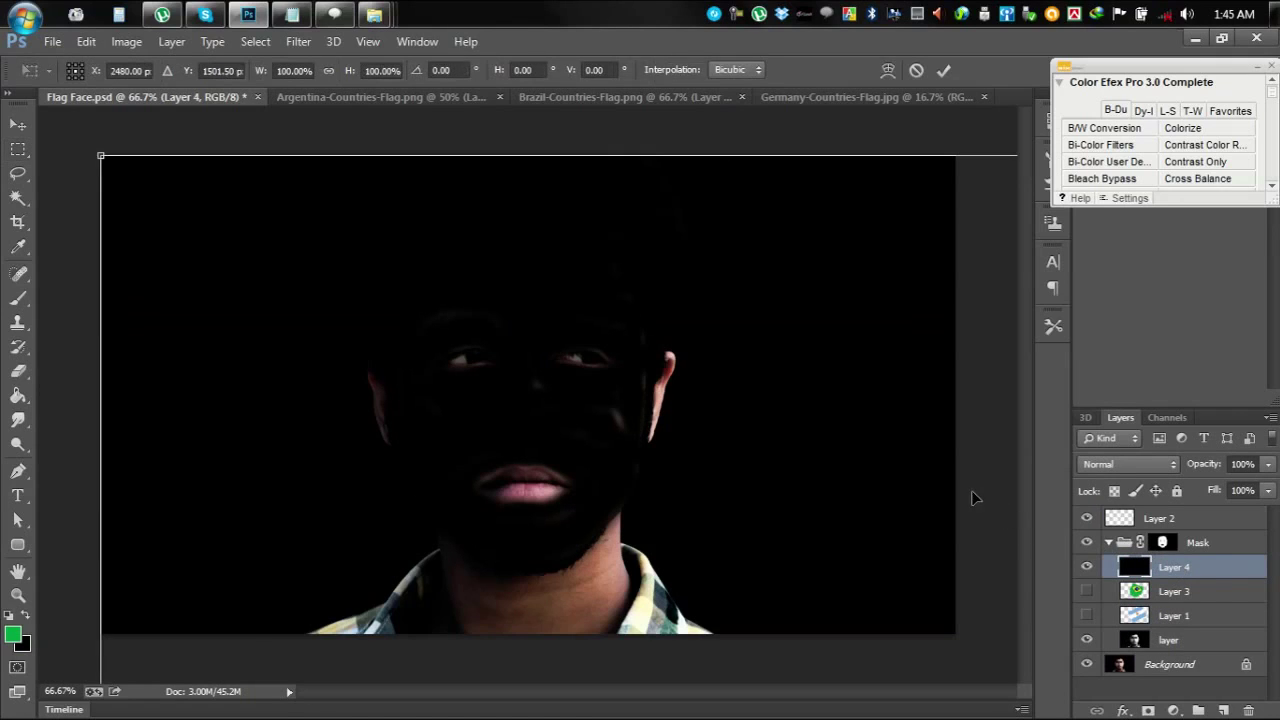
drag(99, 156, 716, 578)
drag(771, 609, 286, 269)
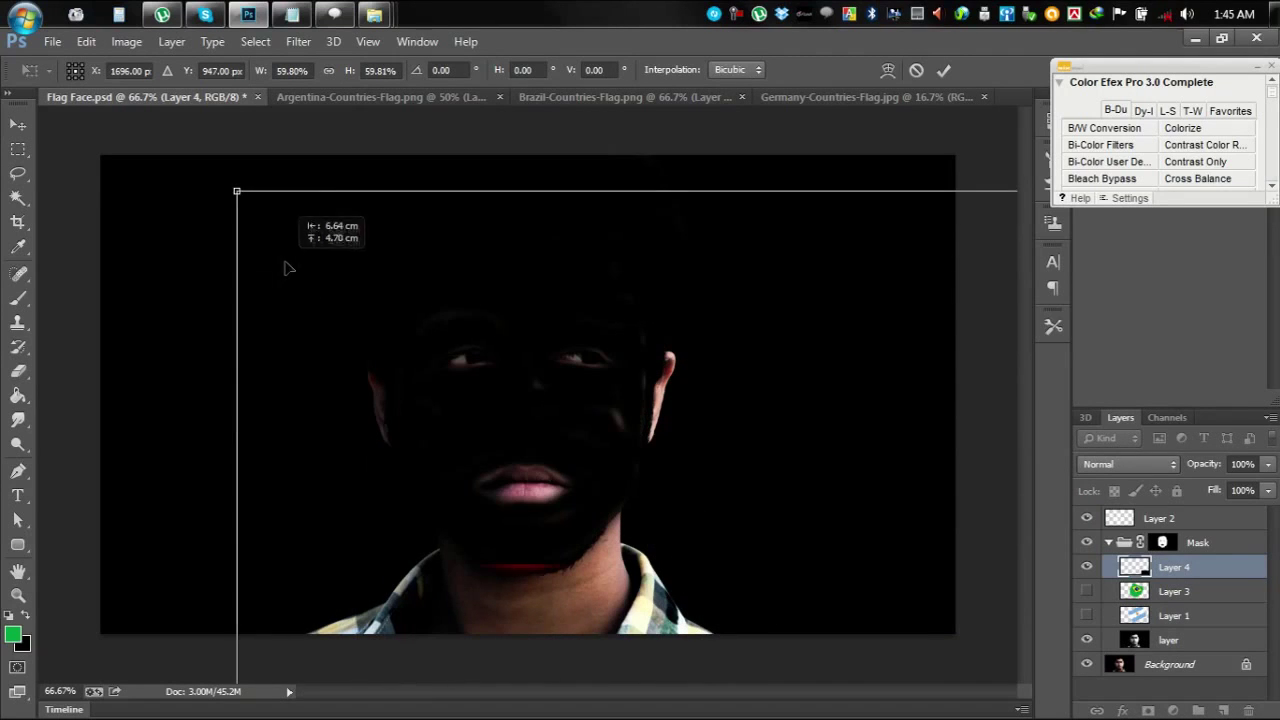
drag(235, 190, 760, 560)
drag(355, 313, 287, 212)
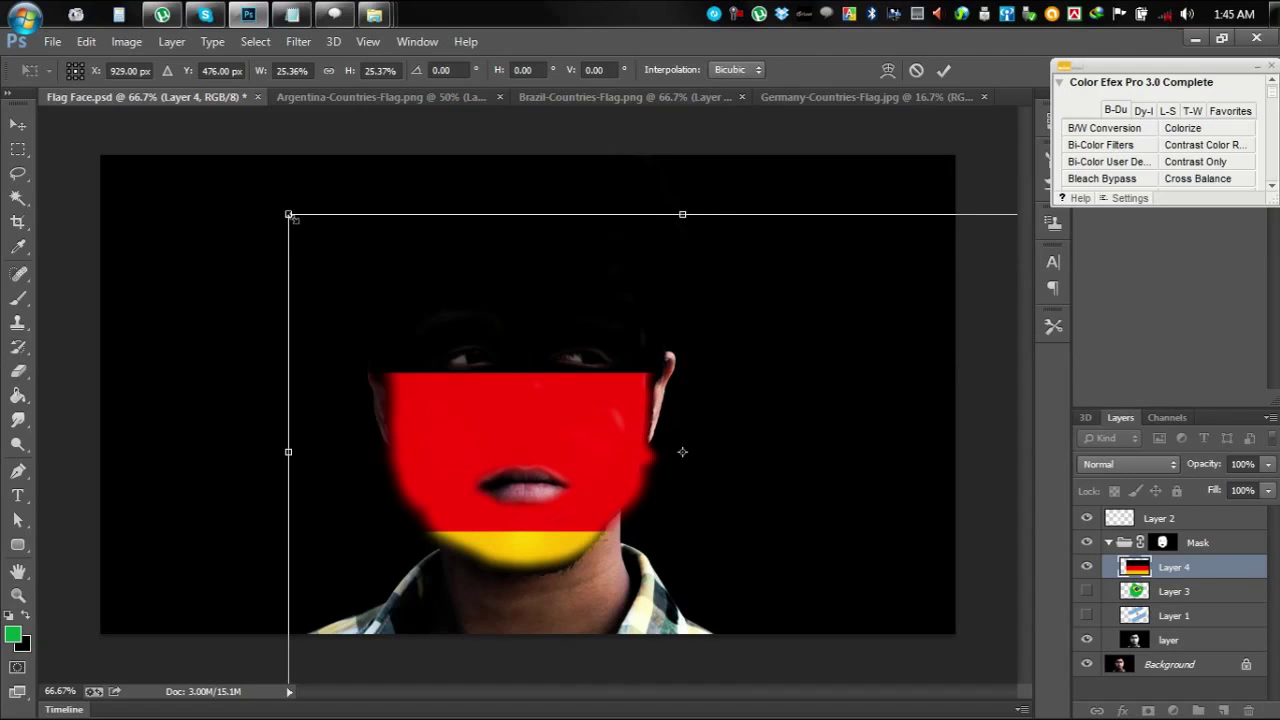
drag(290, 216, 421, 334)
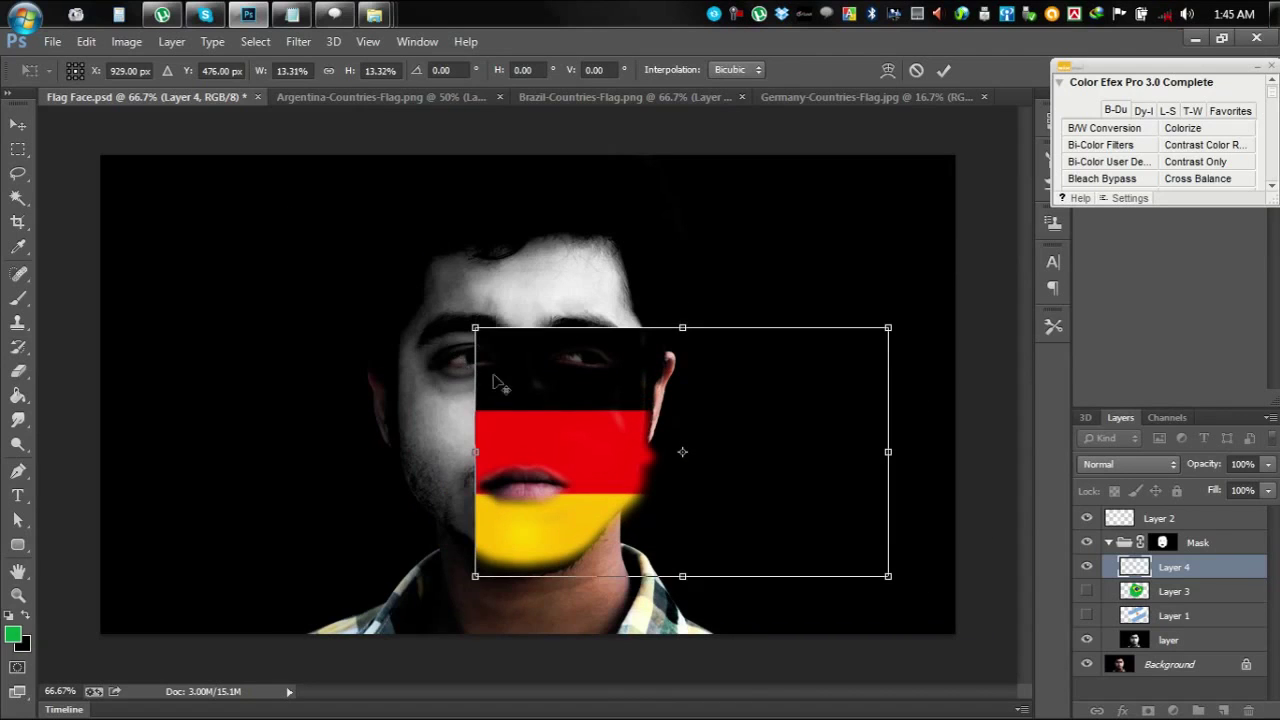
Tilt the German flag counterclockwise, enlarge it to about 18.5%, center its stripes over the face, and apply the transform
drag(794, 442, 672, 398)
drag(837, 377, 820, 325)
drag(798, 468, 878, 482)
key(ctrl+z)
drag(726, 413, 713, 402)
drag(870, 473, 871, 471)
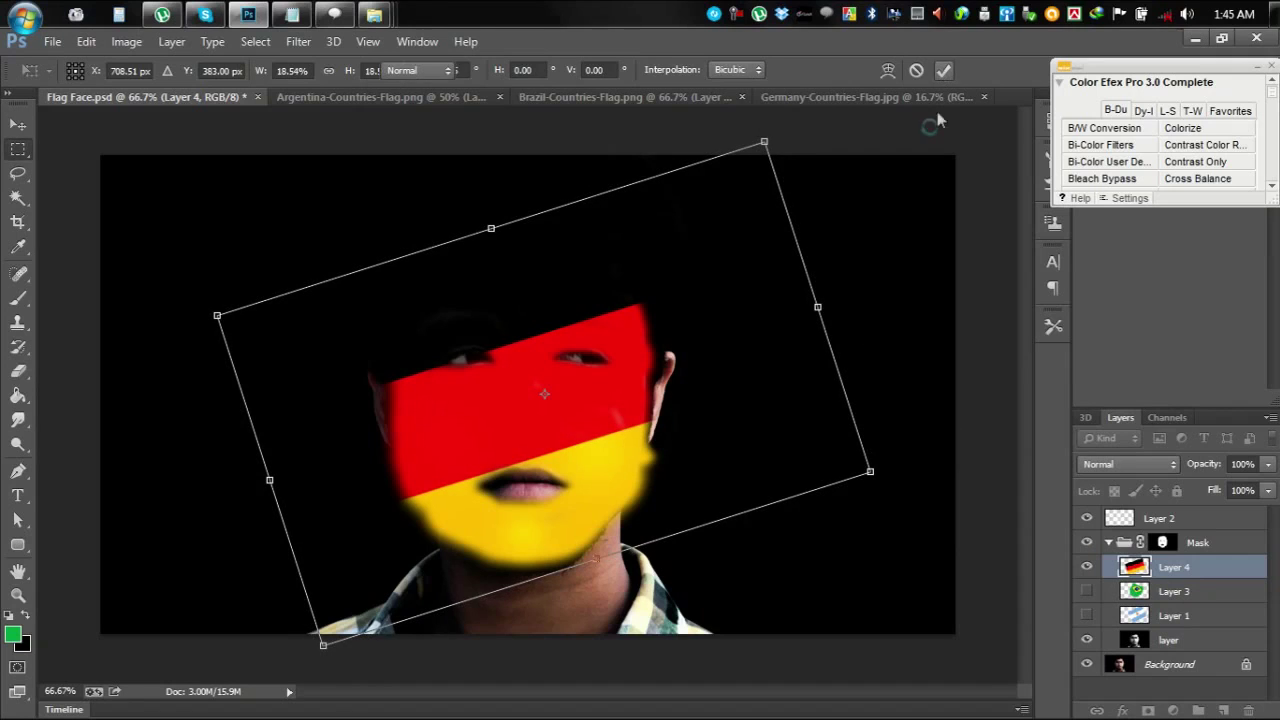
click(943, 70)
Set the German flag layer's blend mode to Multiply, comparing it with Normal and Darken on the face
click(1129, 464)
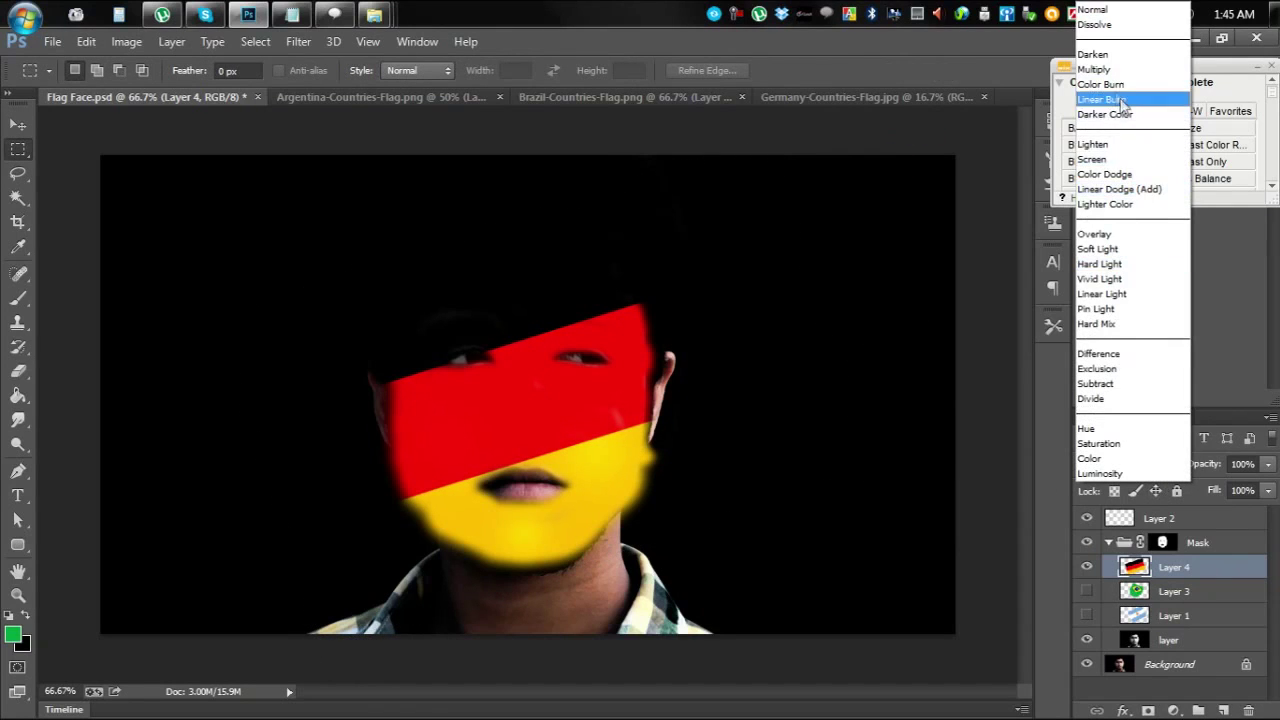
click(1100, 70)
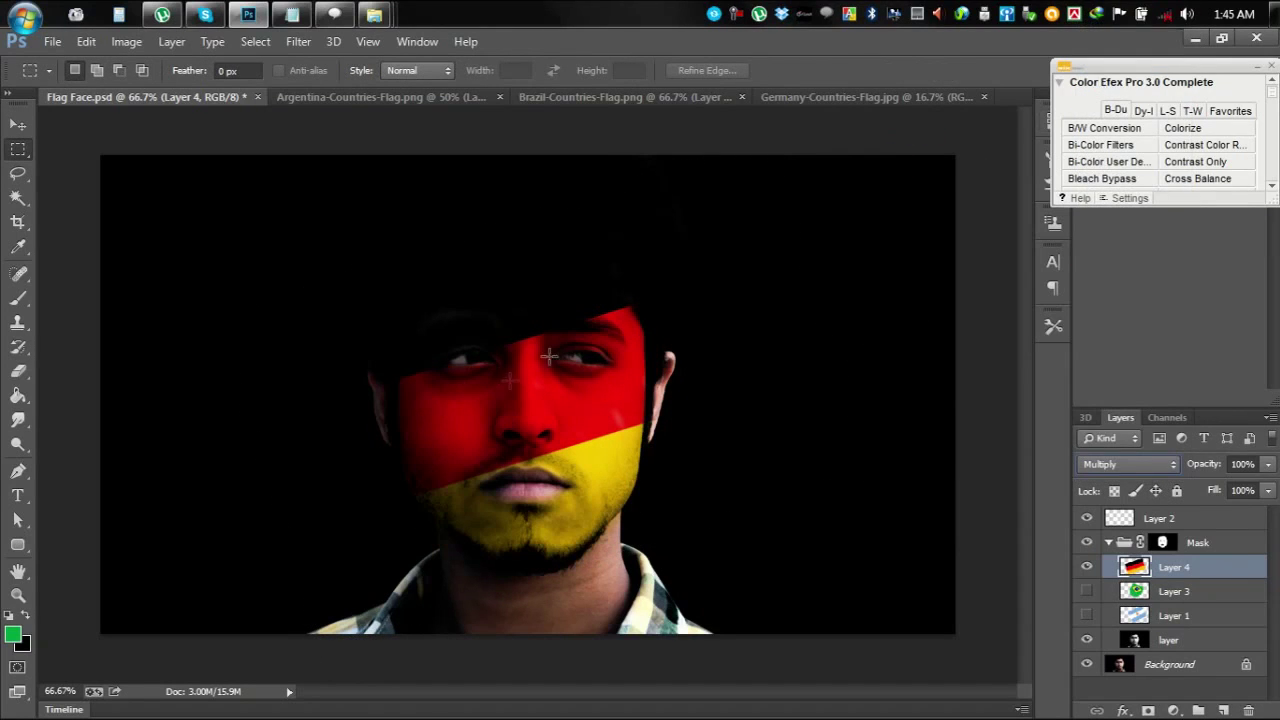
scroll(460, 388, up, 2)
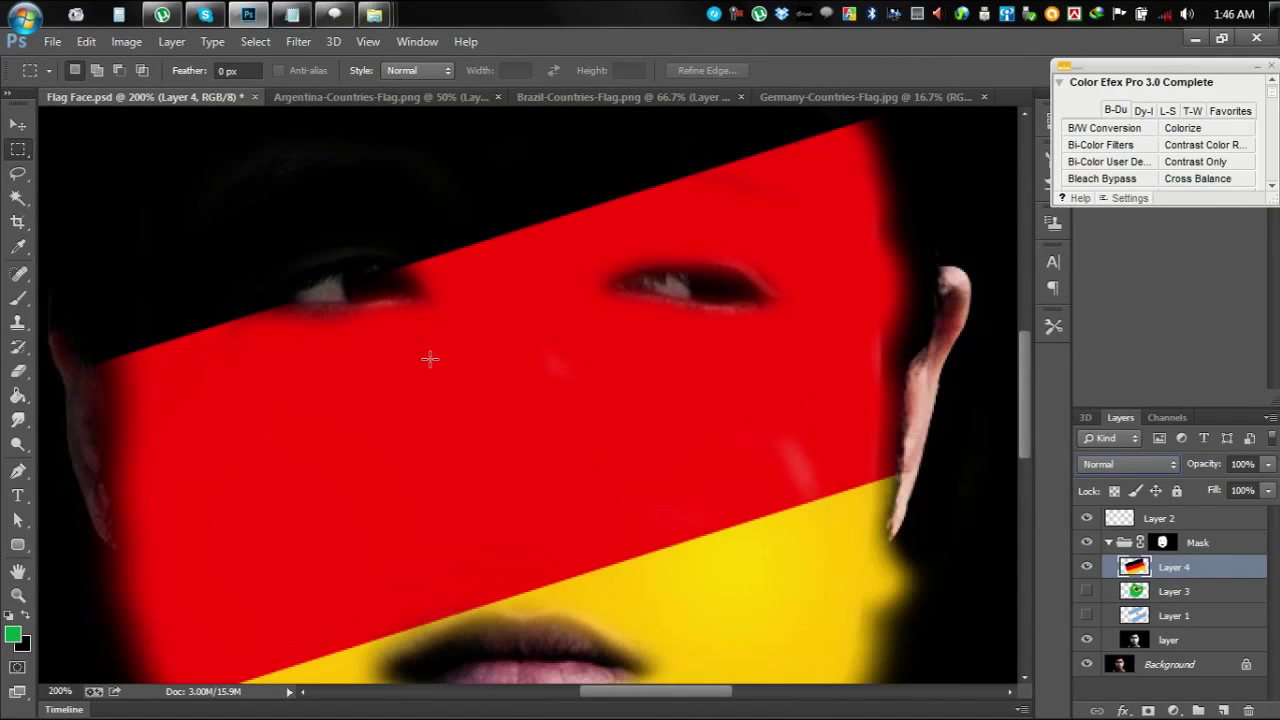
key(shift+plus)
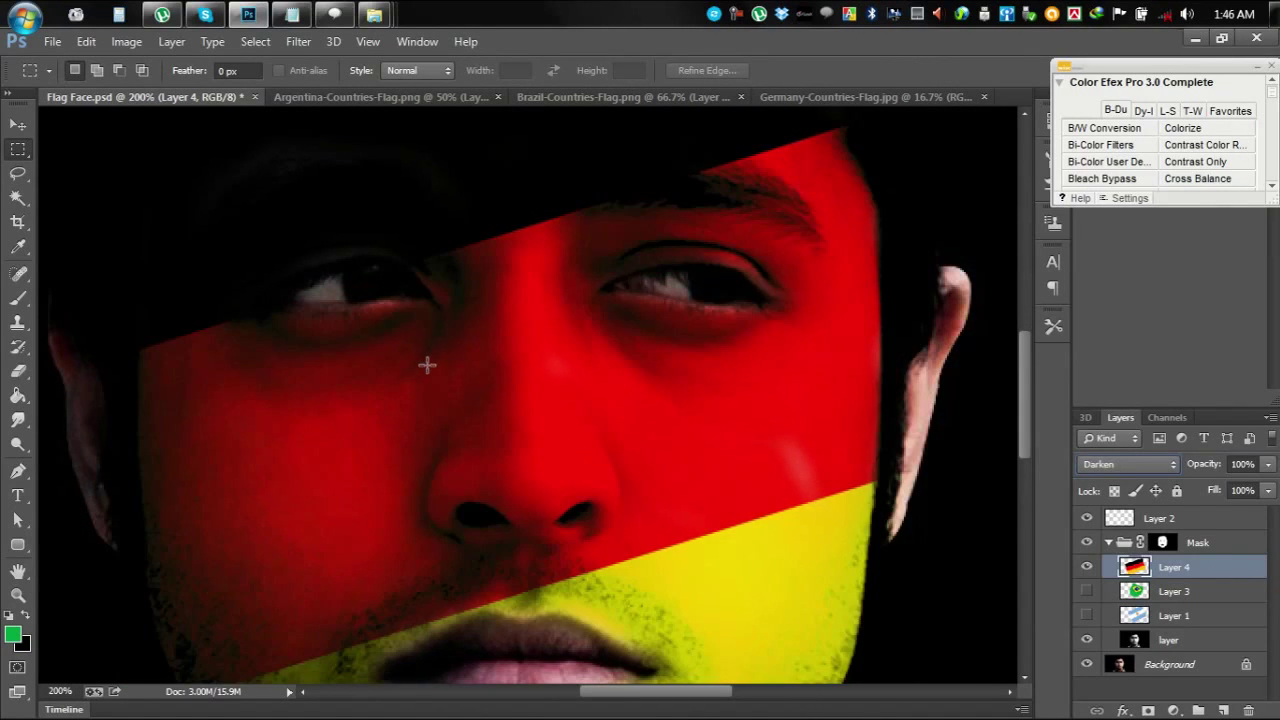
key(shift+plus)
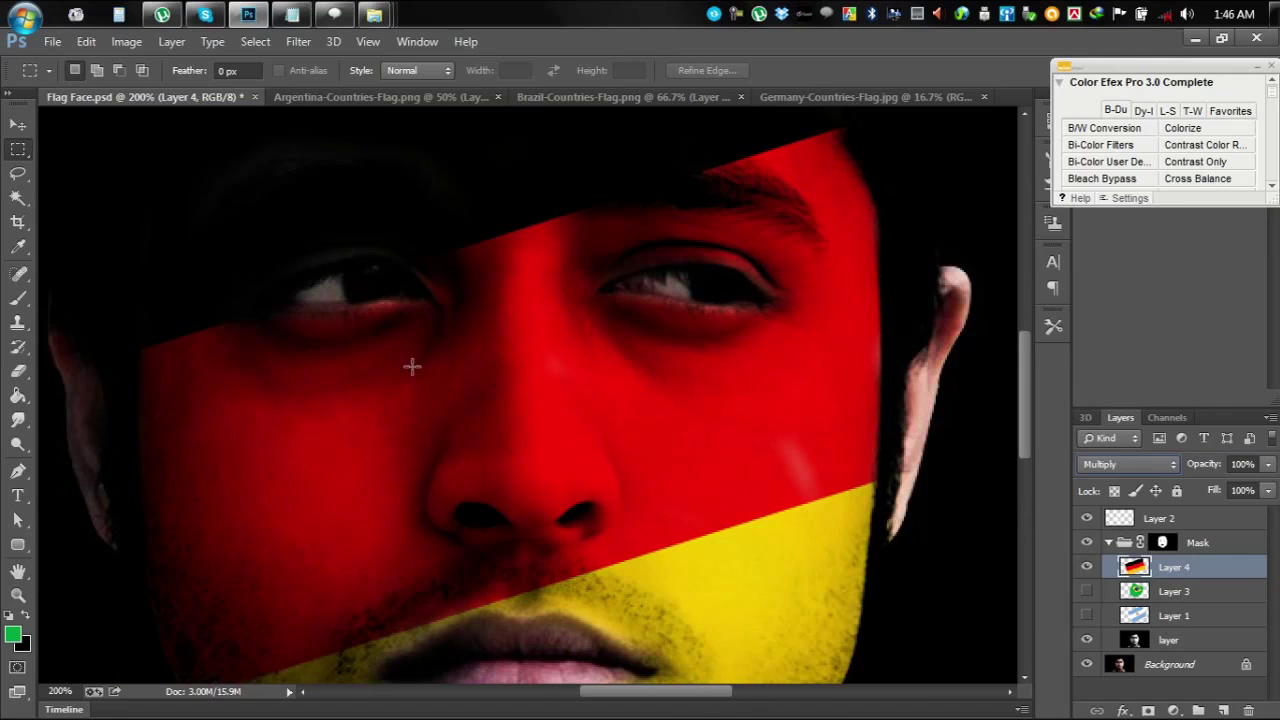
Smudge the red-yellow and black-red stripe borders across the face at 20 px and 50% strength for an uneven, painted edge
click(24, 424)
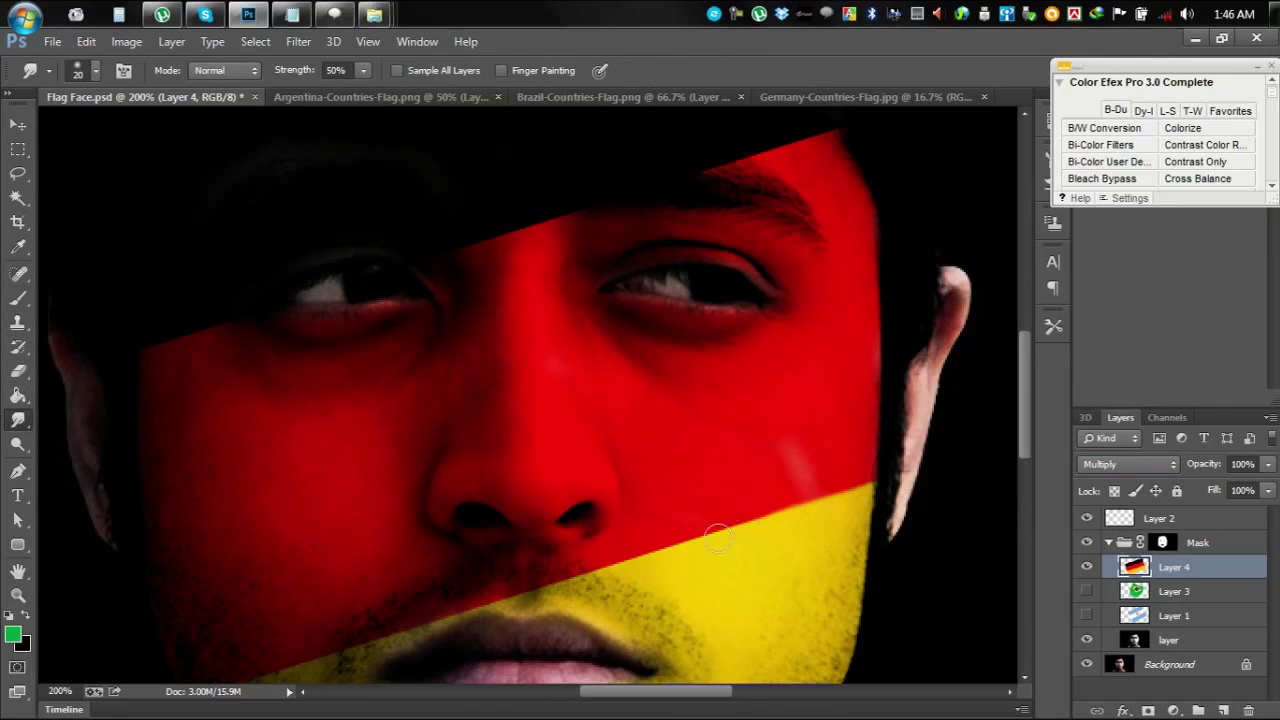
scroll(640, 537, down, 4)
drag(608, 436, 246, 561)
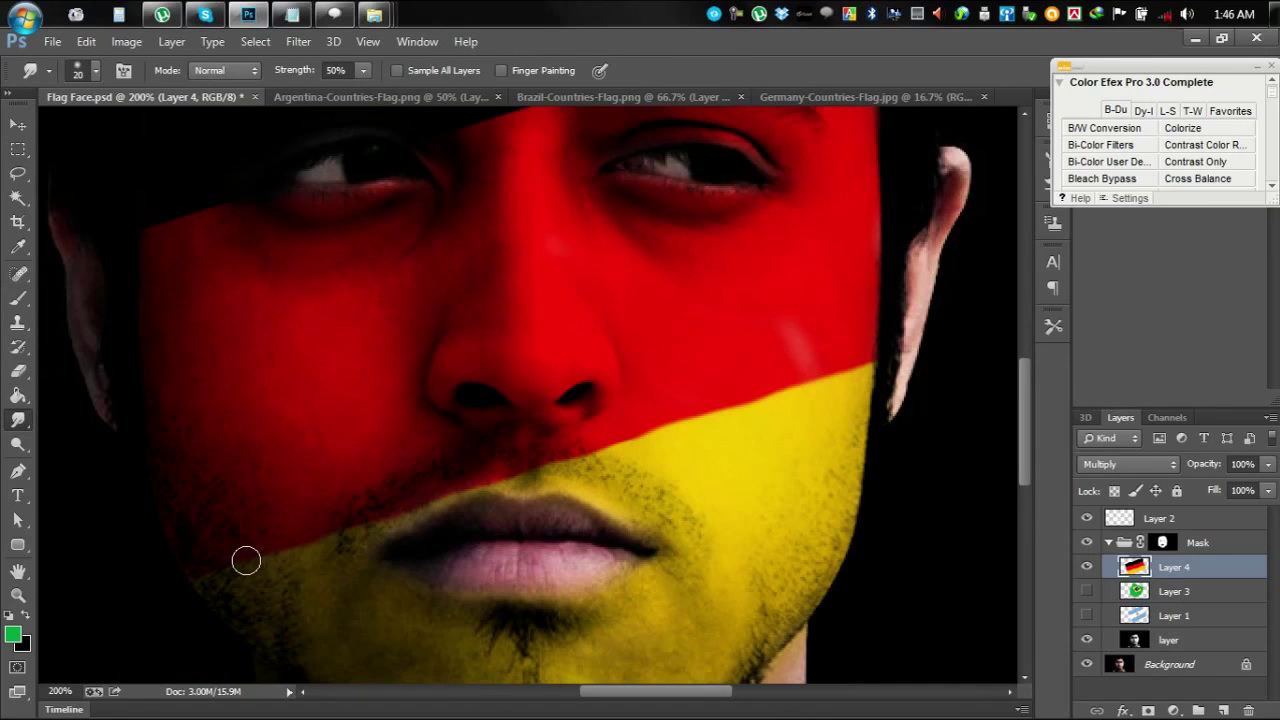
scroll(254, 518, up, 5)
mouse_move(160, 400)
mouse_down()
mouse_move(180, 380)
mouse_move(811, 191)
mouse_move(692, 211)
mouse_up()
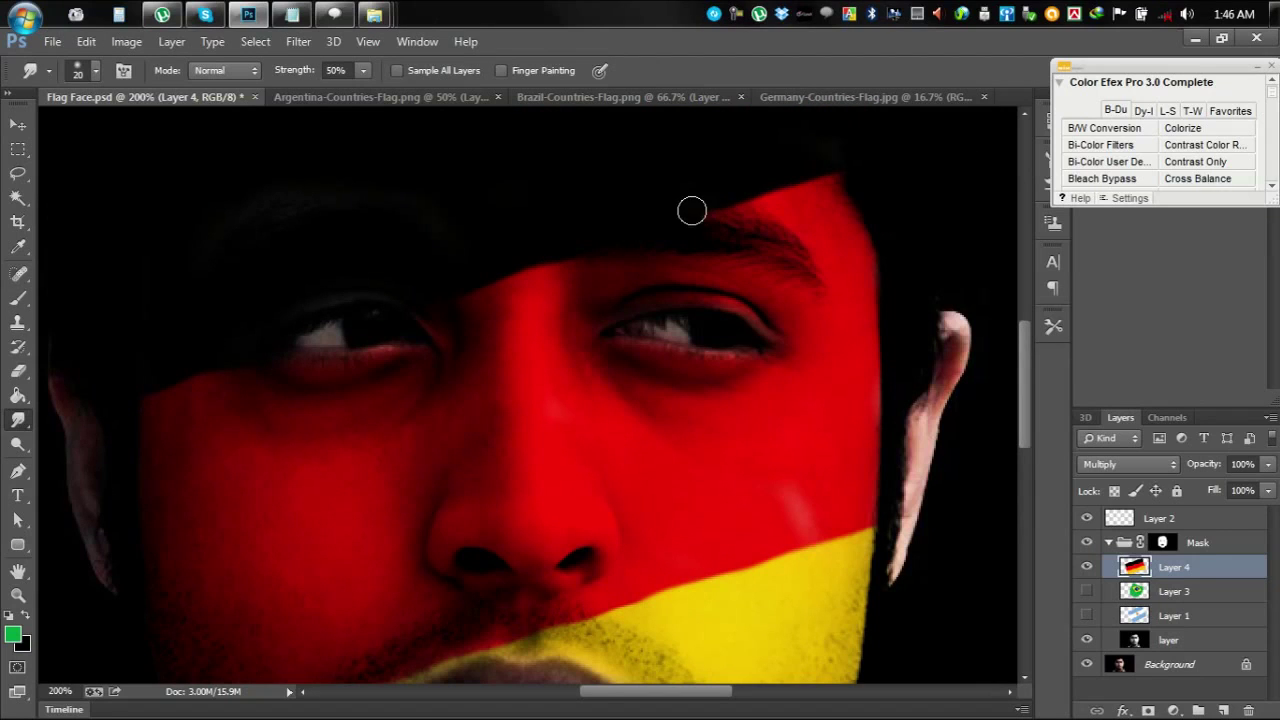
key(ctrl+minus)
key(ctrl+minus)
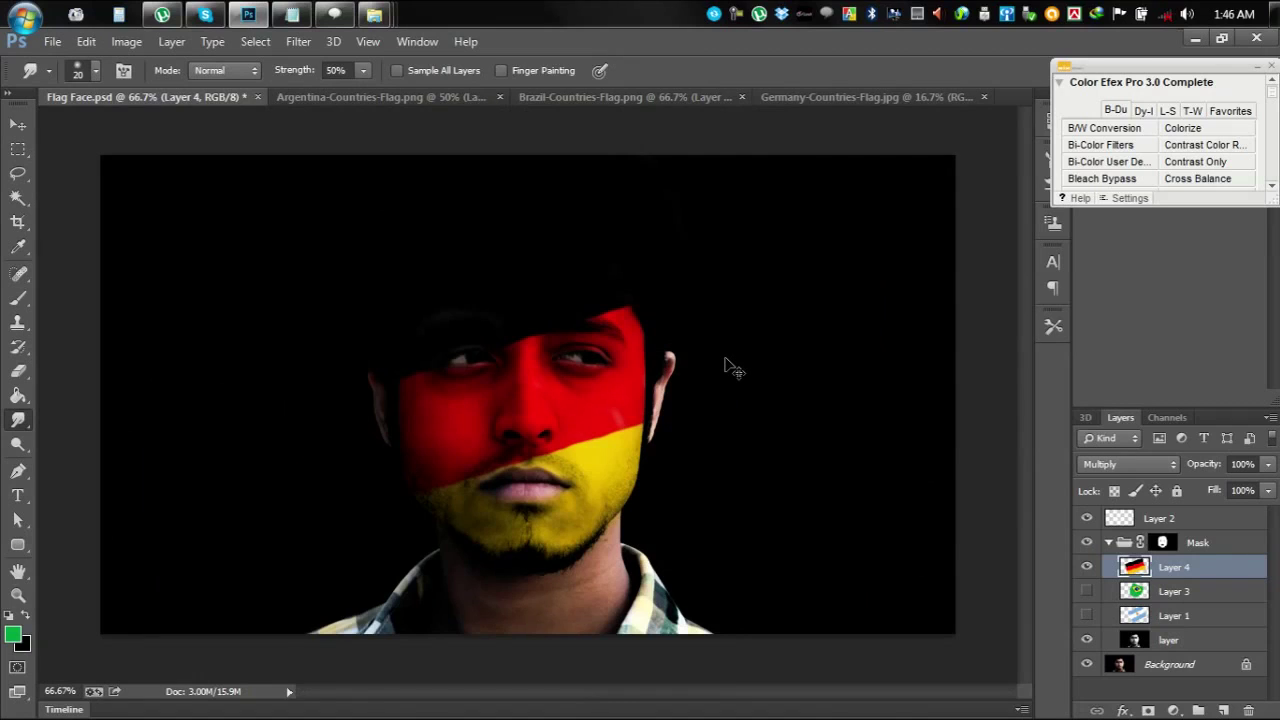
Lower the German flag layer's opacity to 95%
key(ctrl+plus)
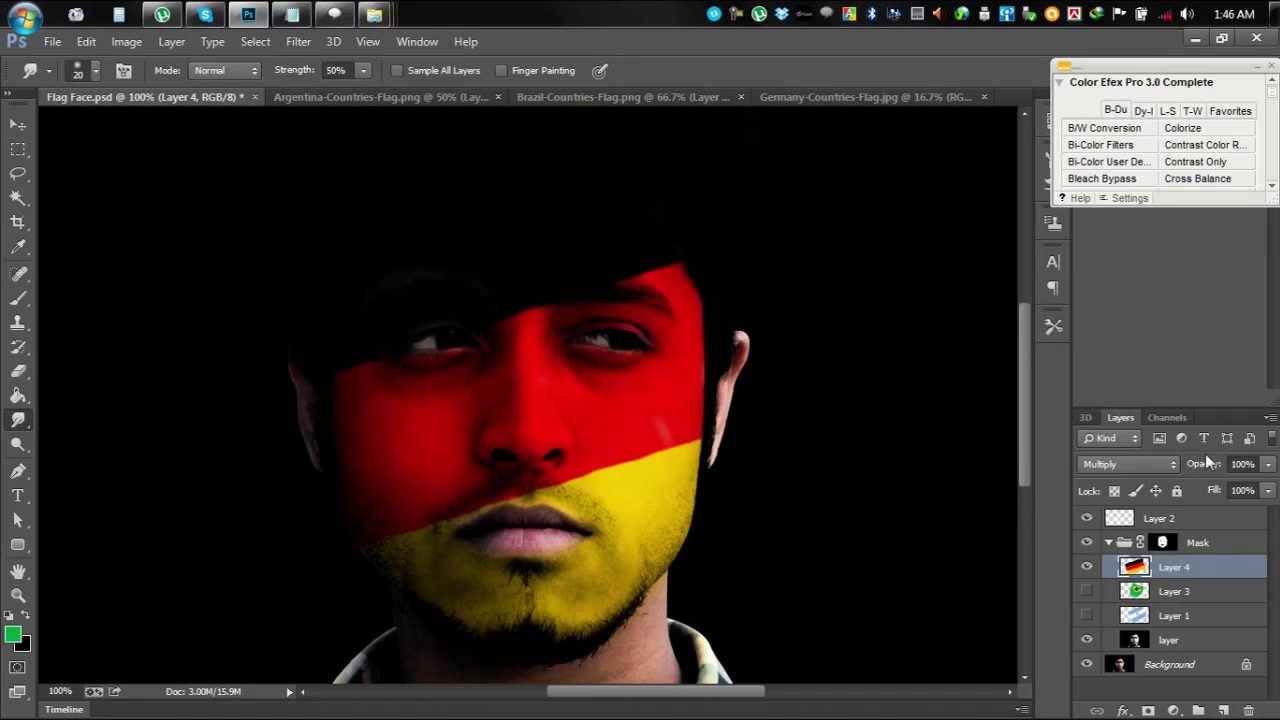
mouse_move(1207, 466)
mouse_down()
mouse_move(1190, 466)
mouse_move(1203, 469)
mouse_up()
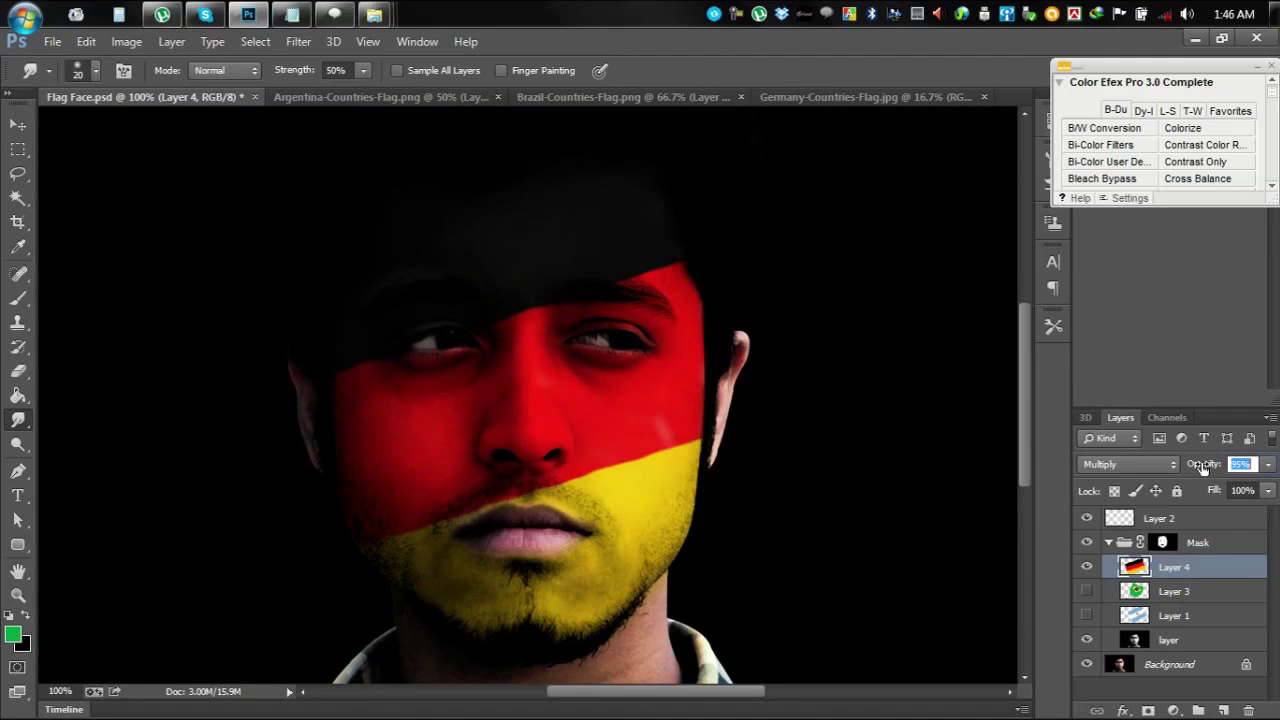
drag(1203, 469, 1202, 469)
click(1164, 542)
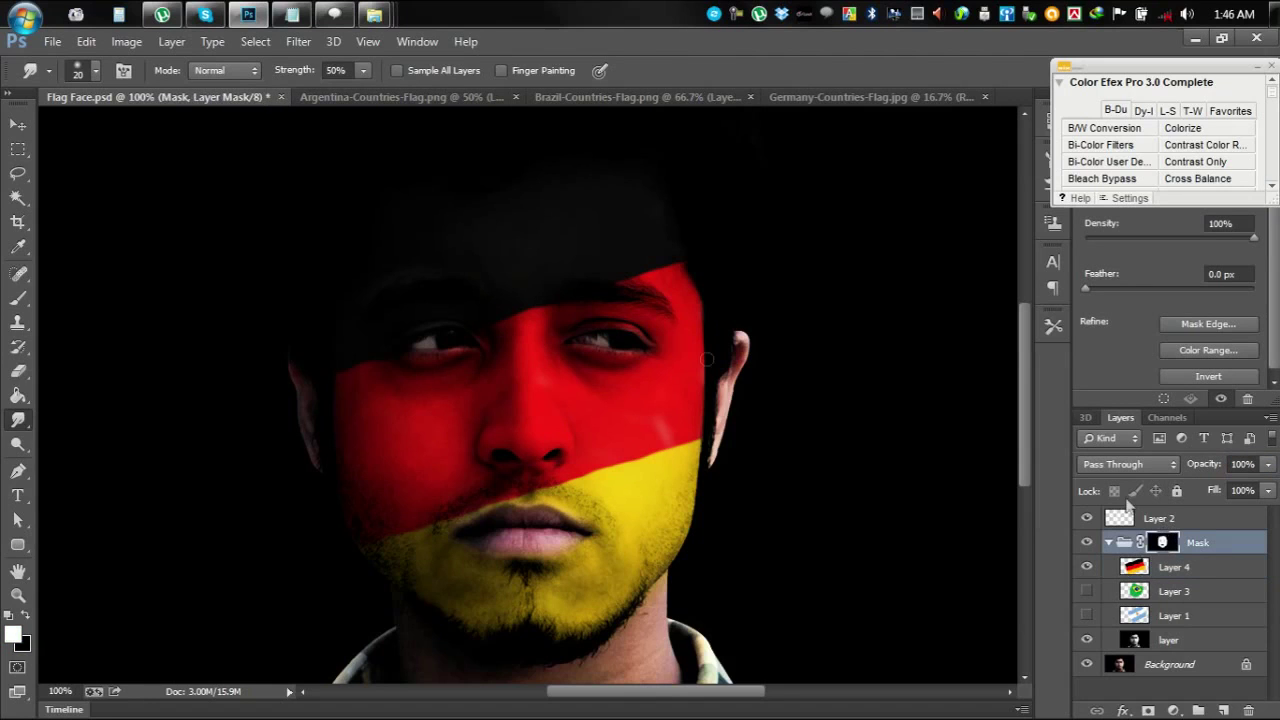
click(18, 297)
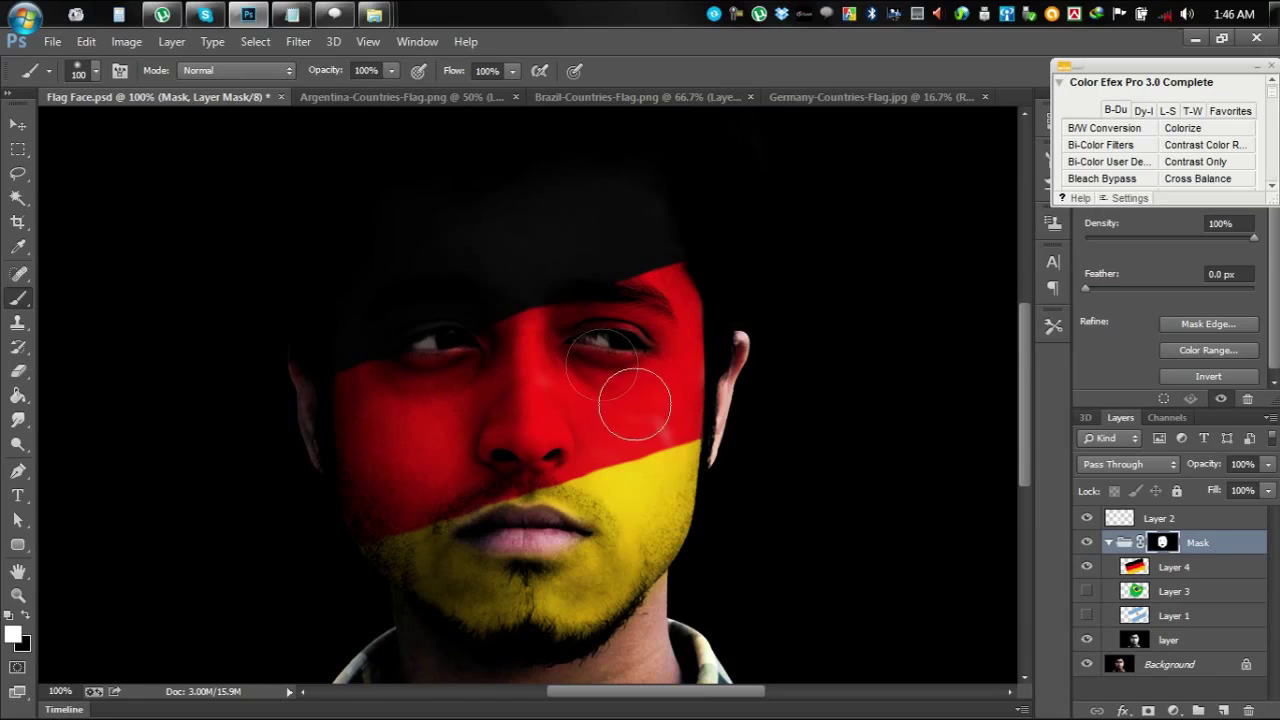
key(ctrl+minus)
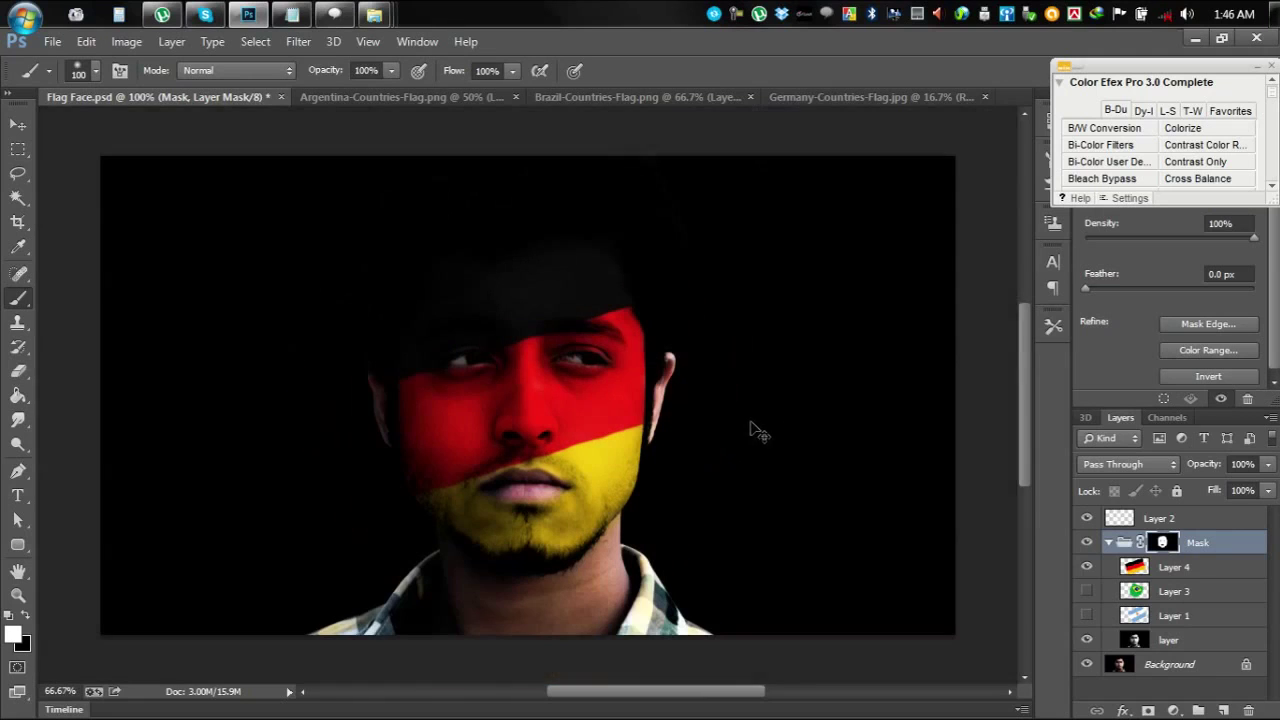
click(18, 124)
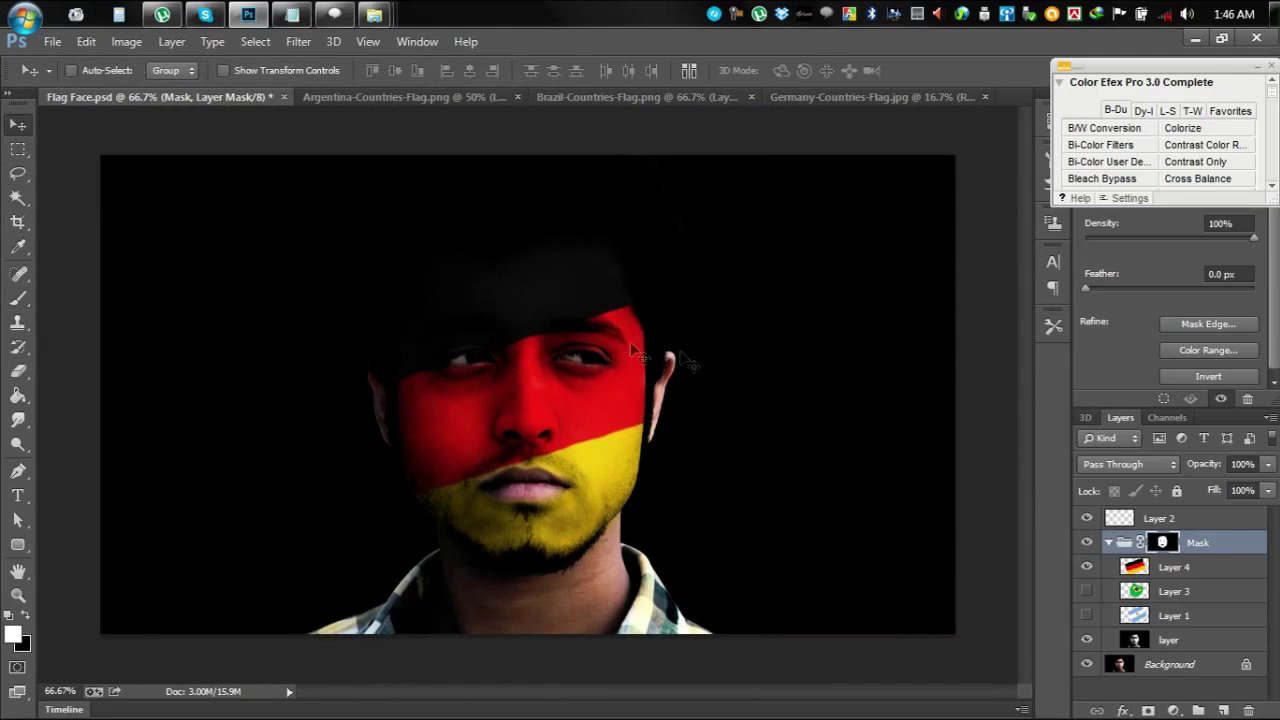
click(14, 298)
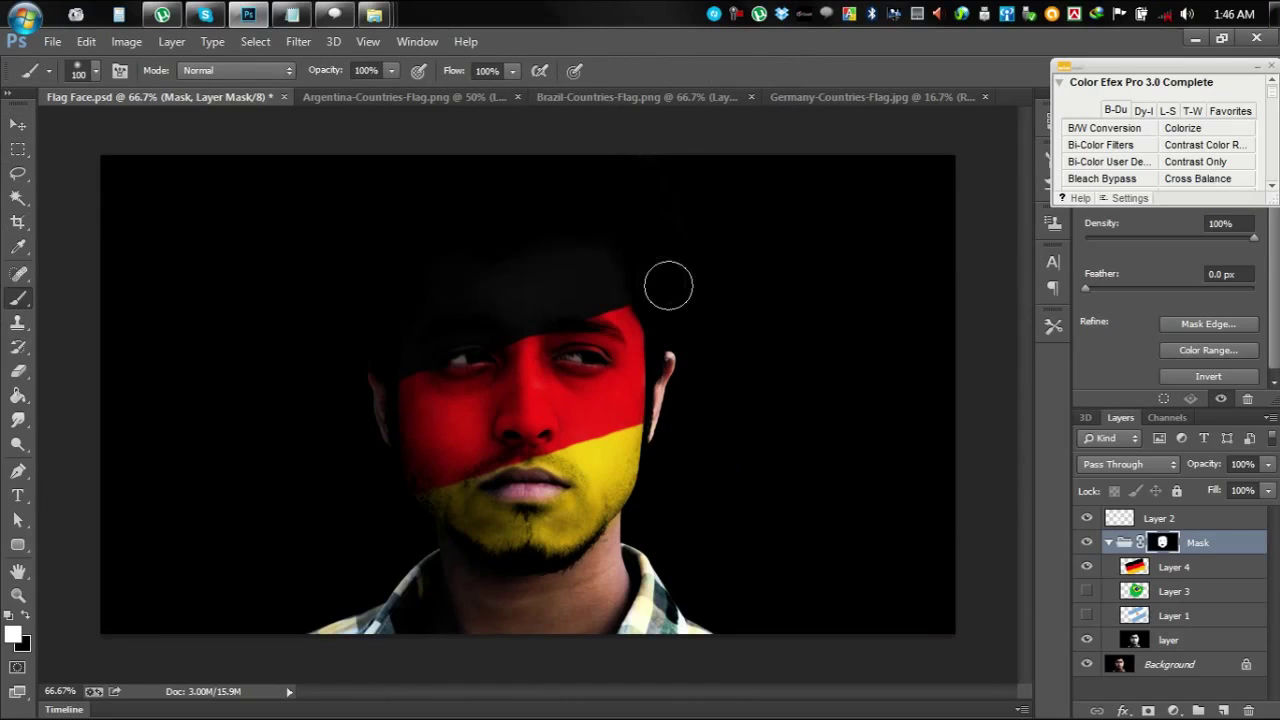
click(18, 124)
Save the Flag Face.psd document and collapse the Mask group
key(ctrl+s)
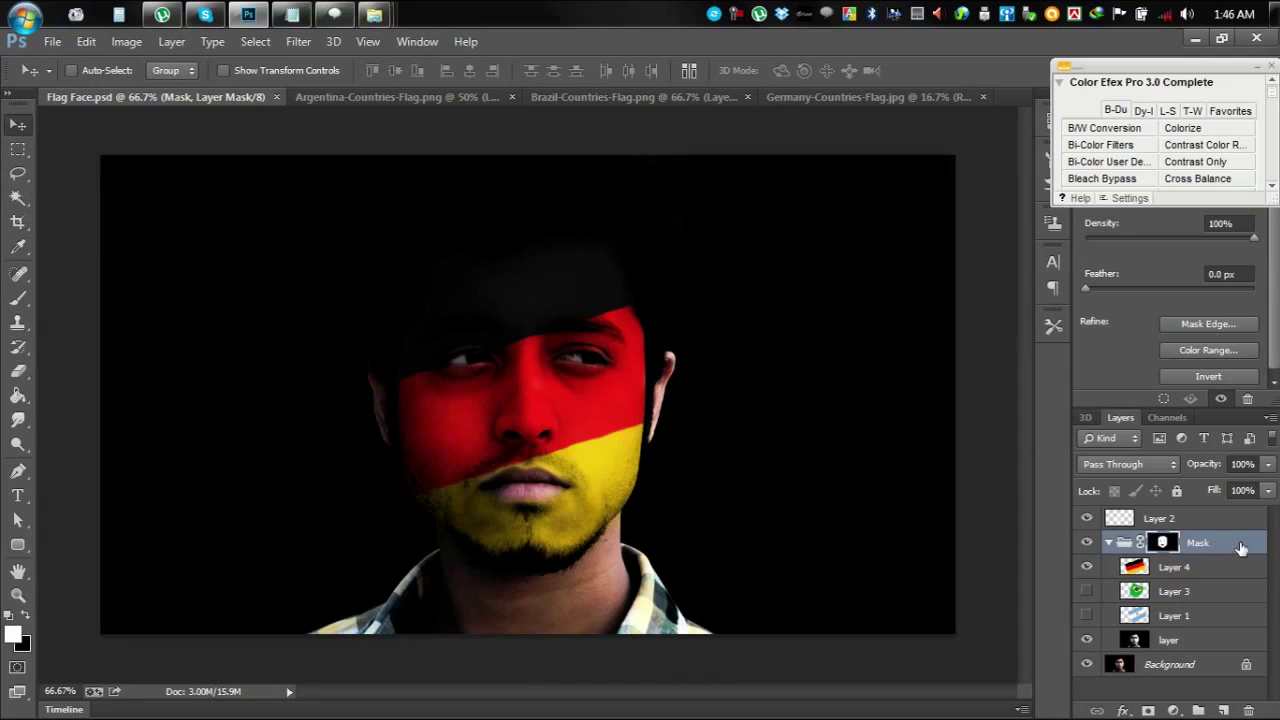
click(1108, 542)
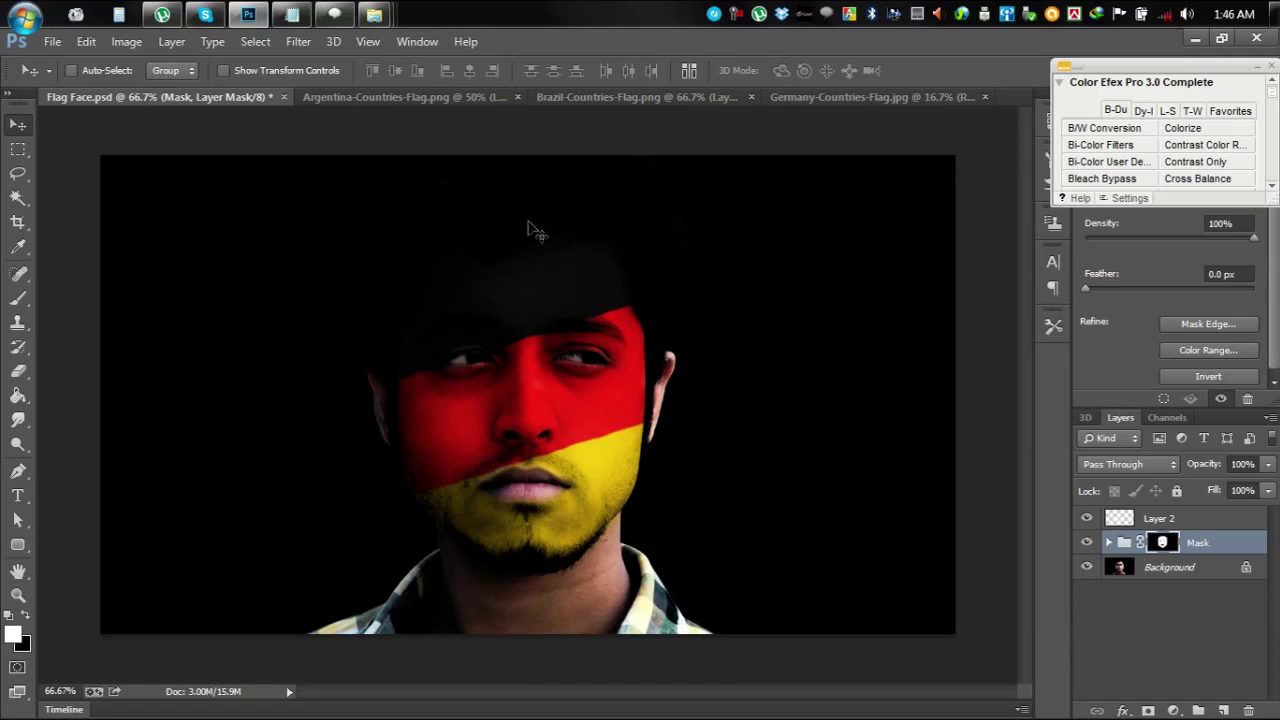